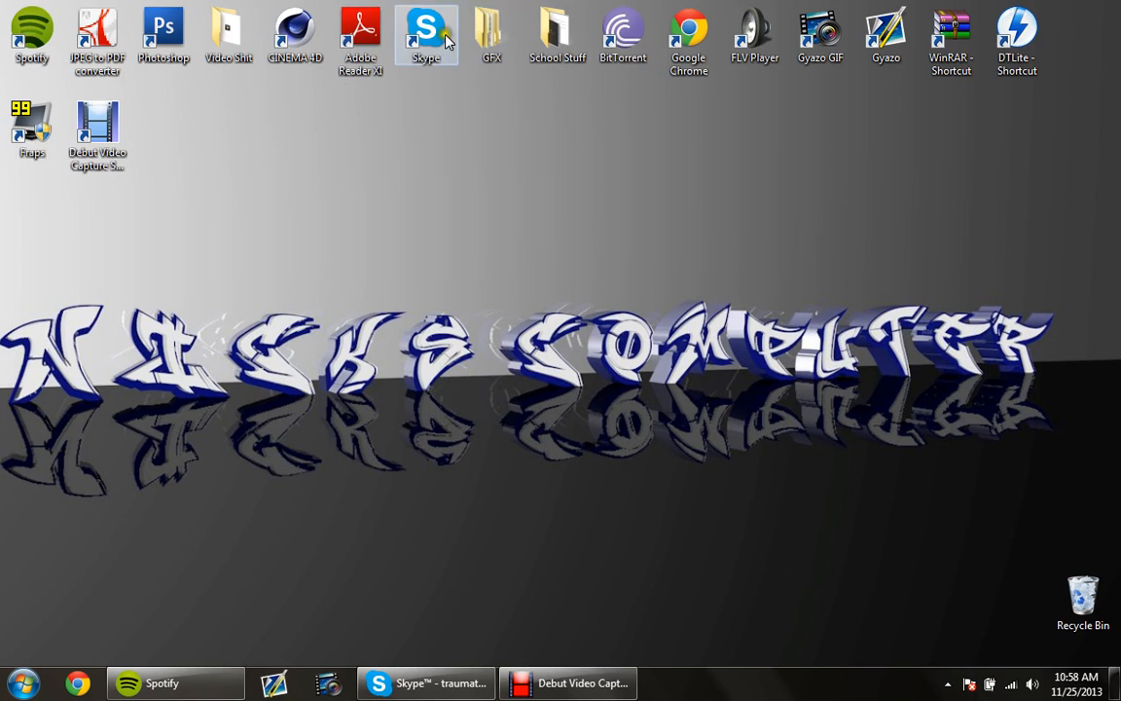
# Step: Open the BHL GFX folder inside the desktop's GFX folder
pyautogui.click(499, 34)
pyautogui.click(499, 34)
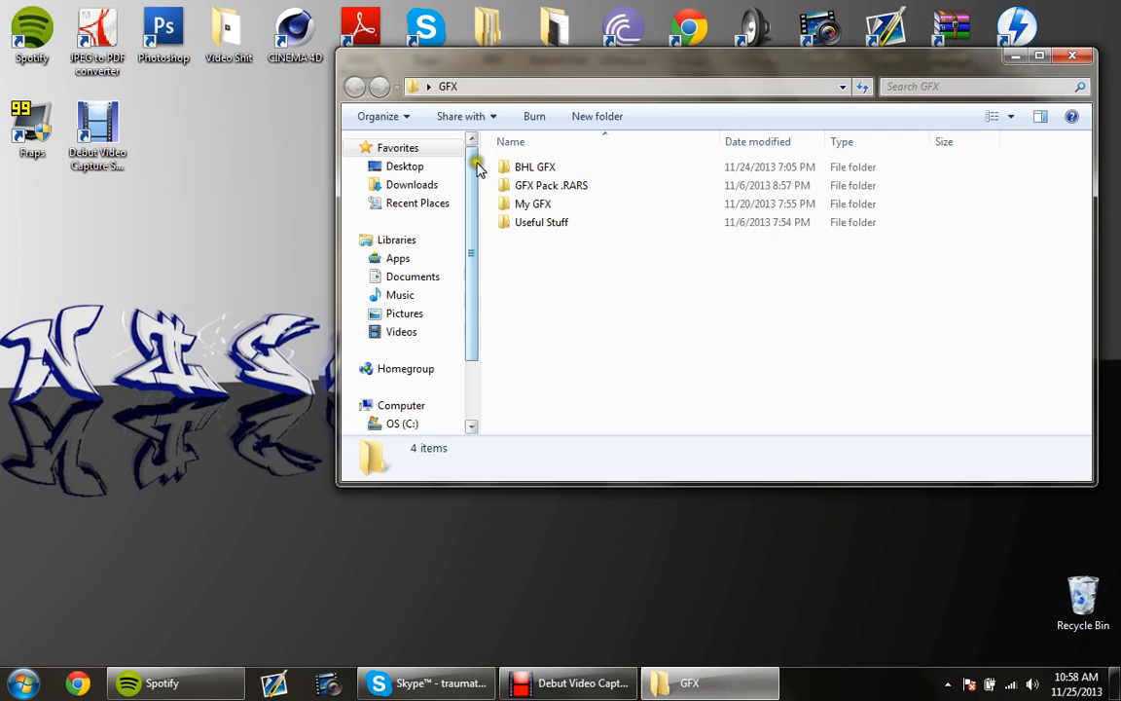
pyautogui.click(536, 170)
pyautogui.doubleClick(536, 170)
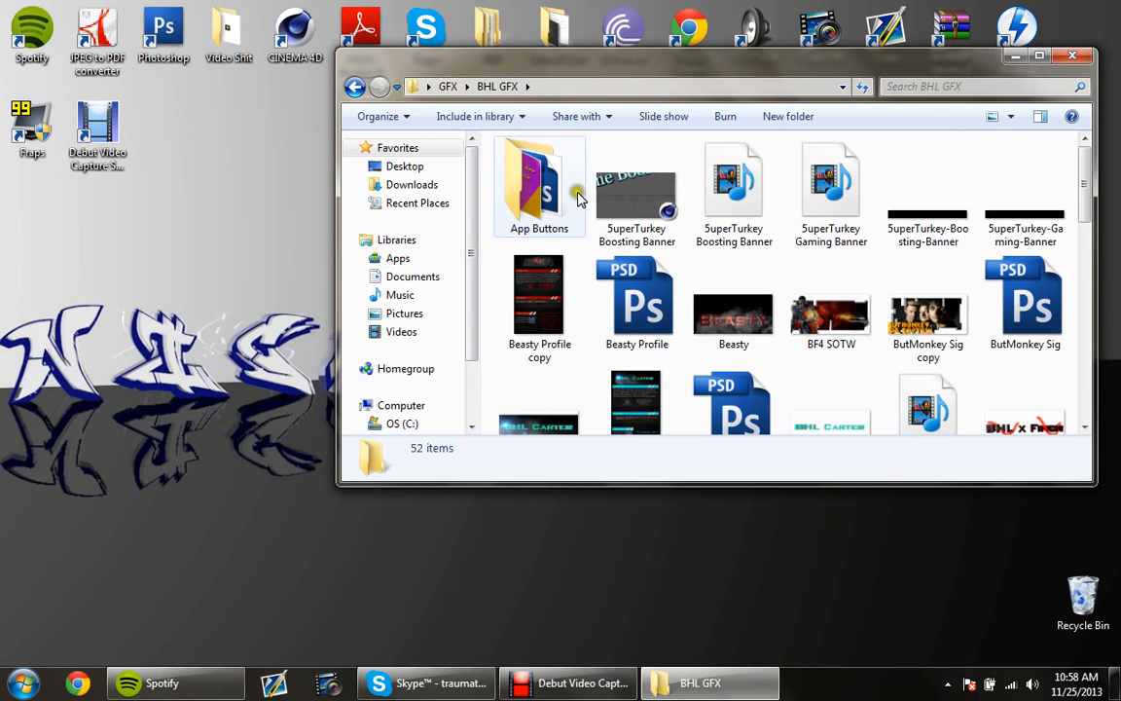
# Step: Try to play the 5uperTurkey Boosting Banner movie, then close the player and the folder window
pyautogui.click(745, 187)
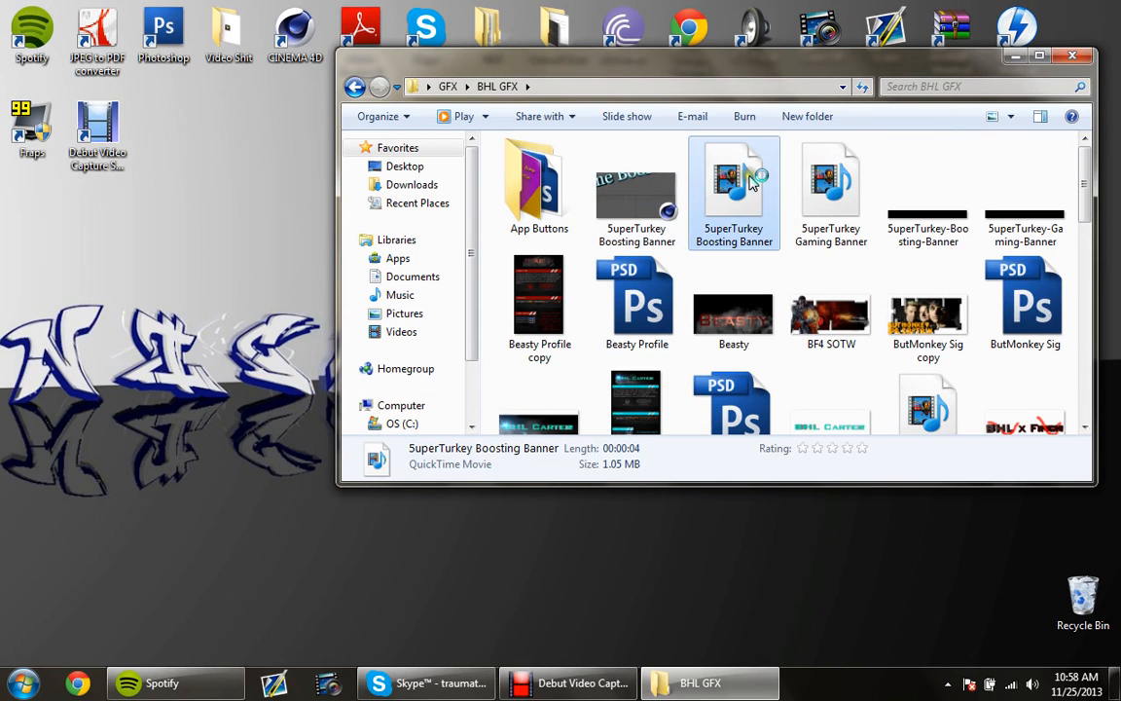
pyautogui.doubleClick(749, 183)
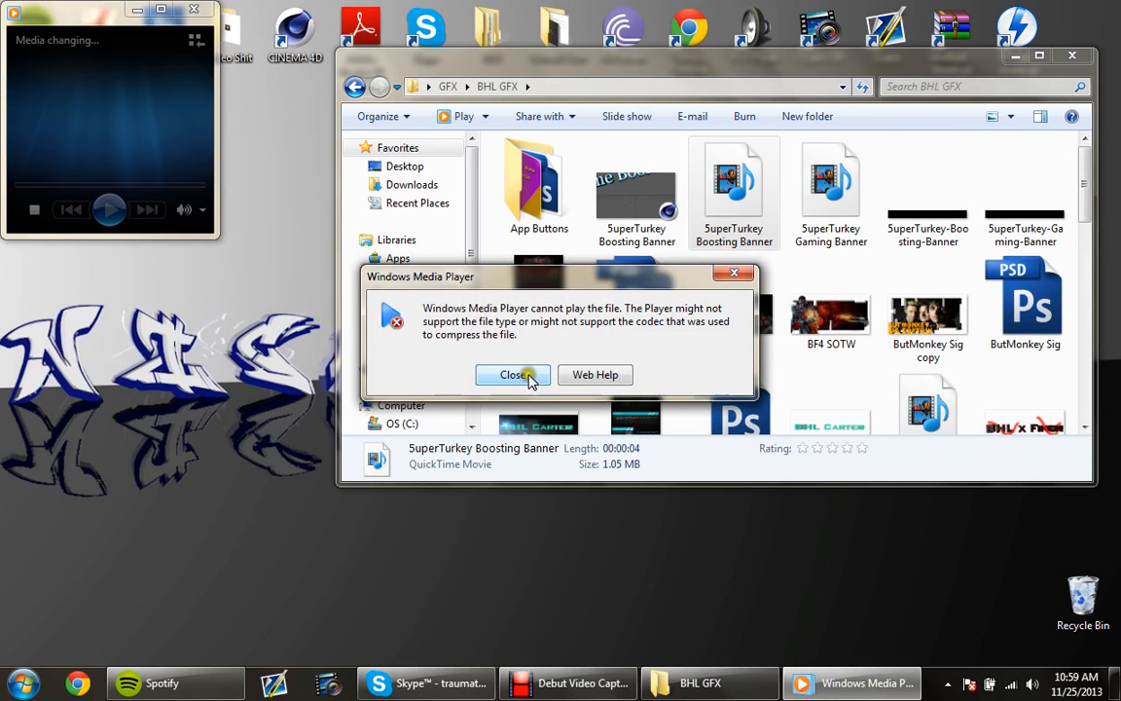
pyautogui.click(528, 378)
pyautogui.click(194, 8)
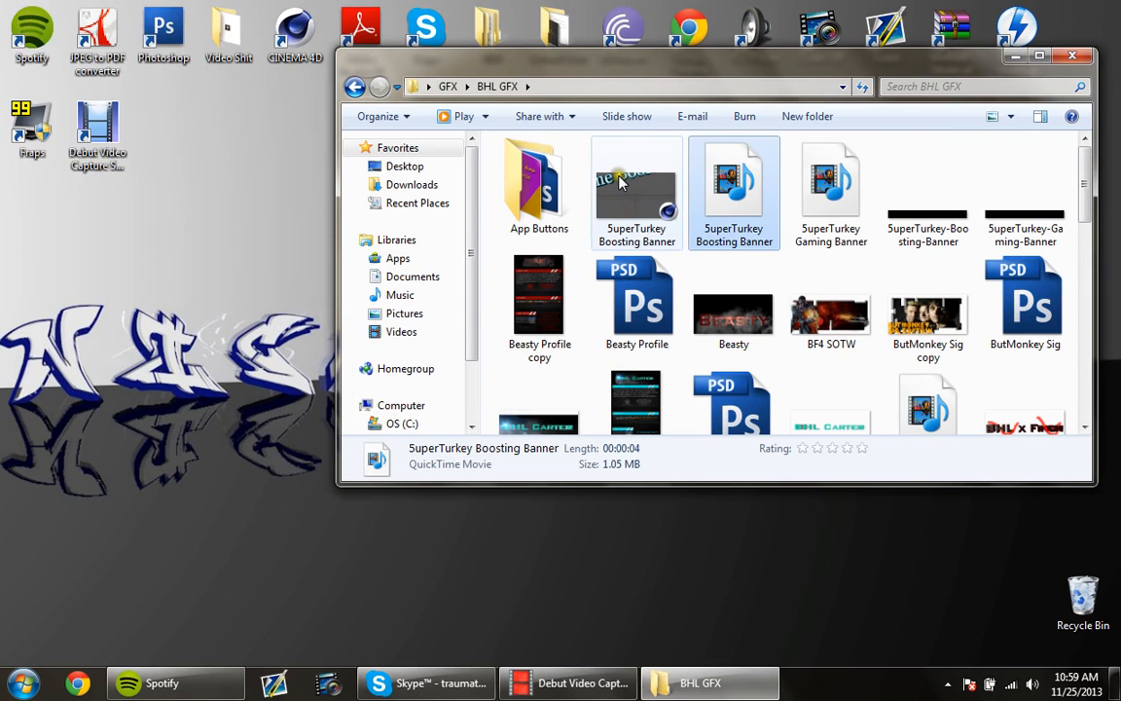
pyautogui.click(1071, 55)
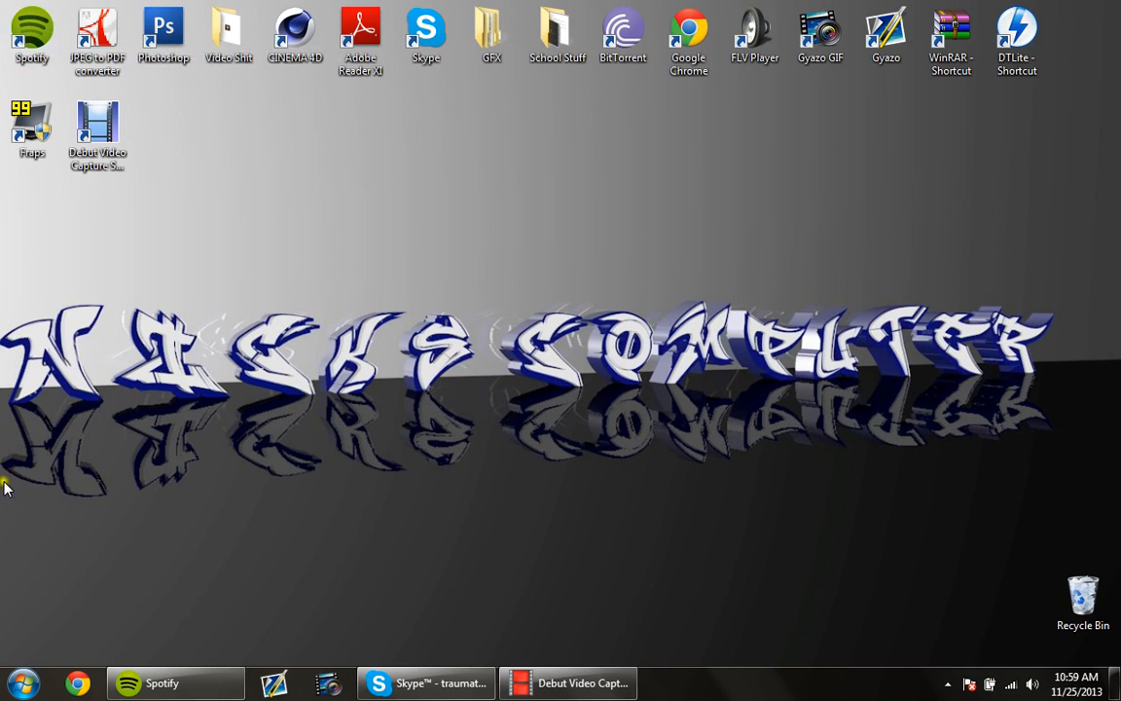
# Step: Search the installed programs for "Quick" to locate QuickTime Player, then dismiss the results
pyautogui.click(22, 676)
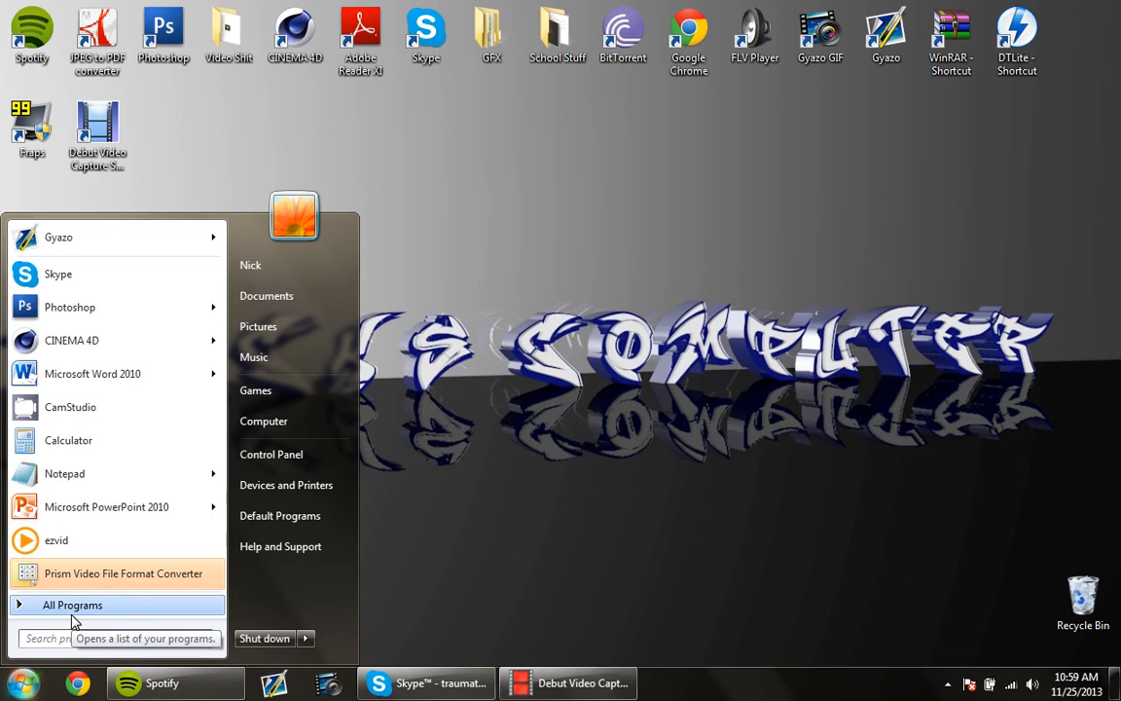
pyautogui.write('Quick')
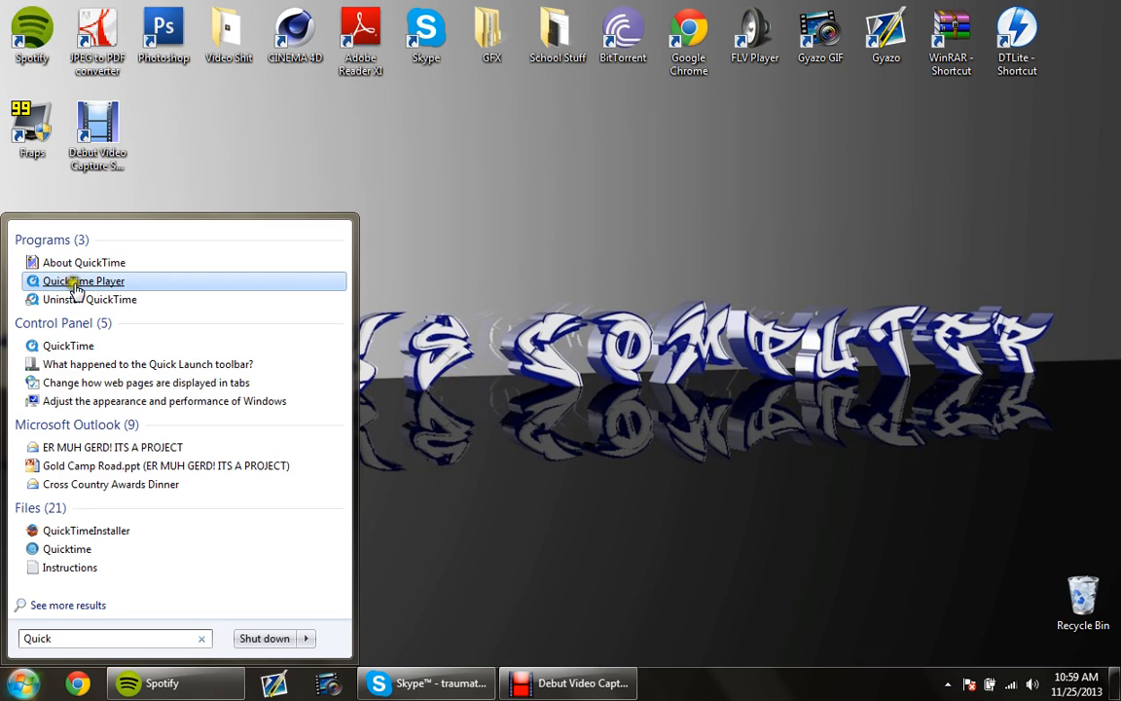
pyautogui.click(380, 172)
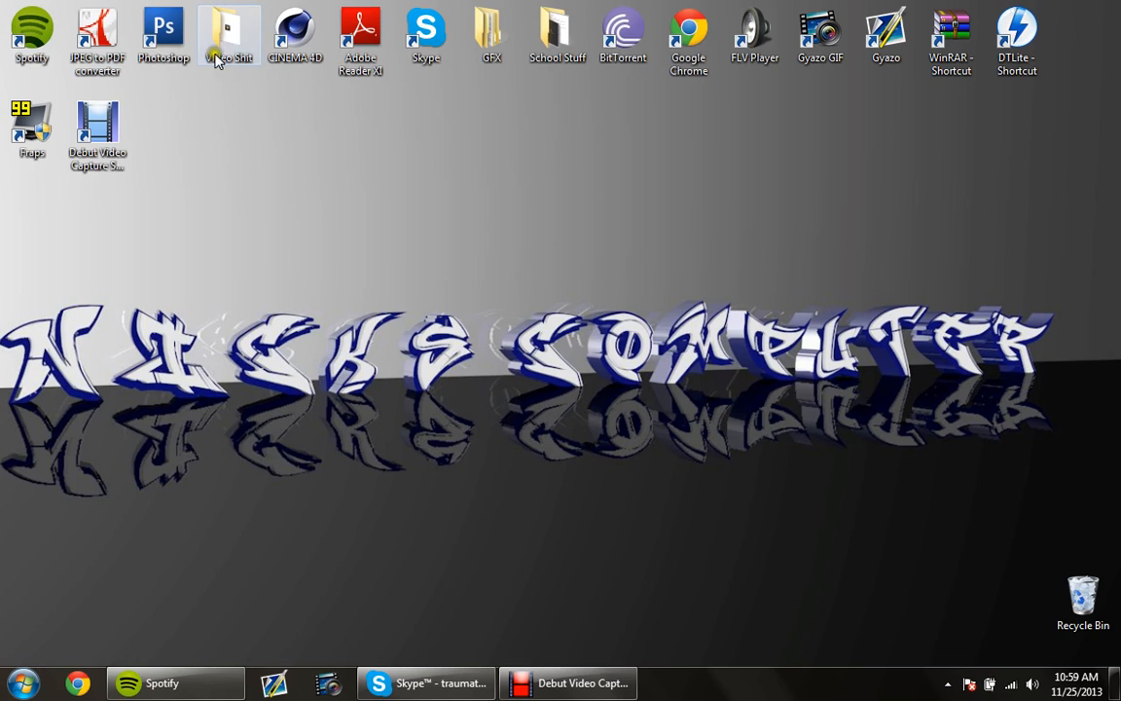
# Step: Start CINEMA 4D and bring up the output section of the render settings
pyautogui.click(295, 34)
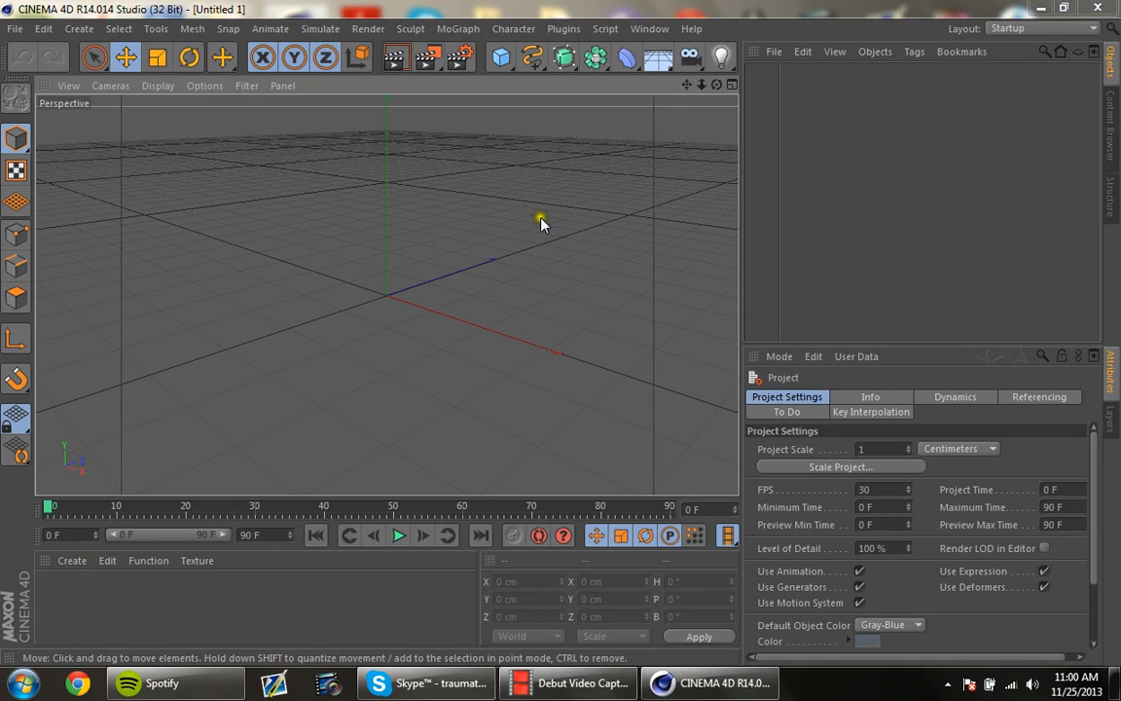
pyautogui.click(464, 58)
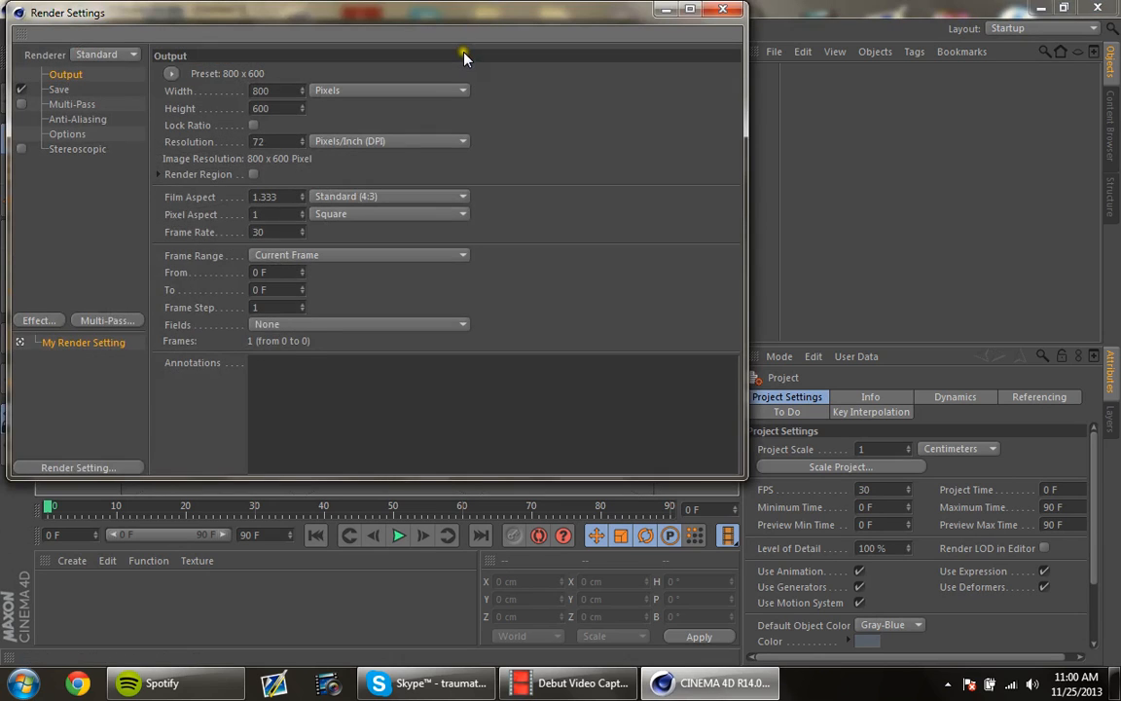
pyautogui.click(59, 88)
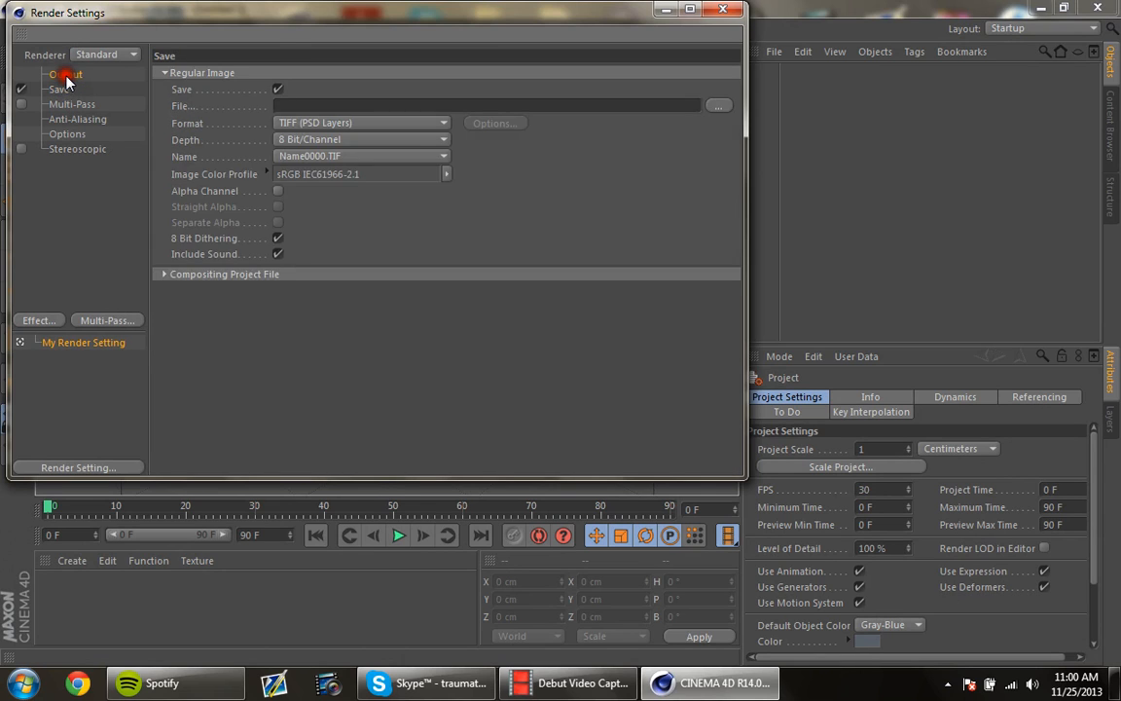
pyautogui.click(63, 75)
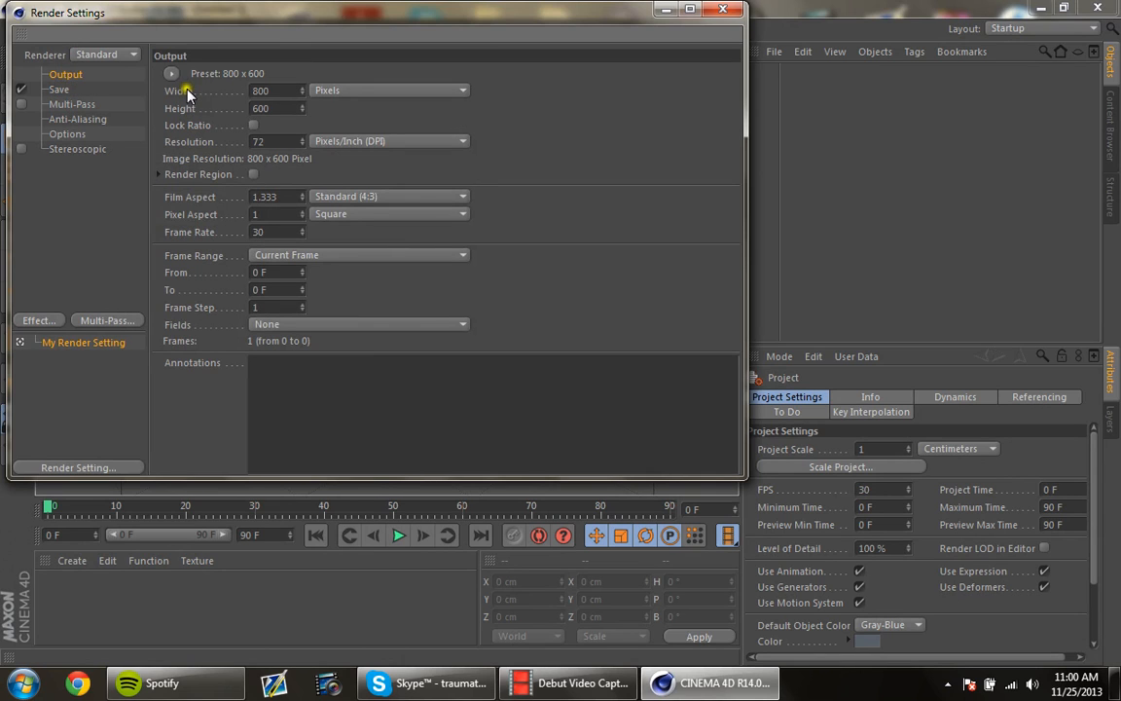
# Step: Set the render output to 300 pixels wide by 30 pixels high at a resolution of 150 DPI
pyautogui.click(259, 89)
pyautogui.write('300')
pyautogui.press('Tab')
pyautogui.write('30')
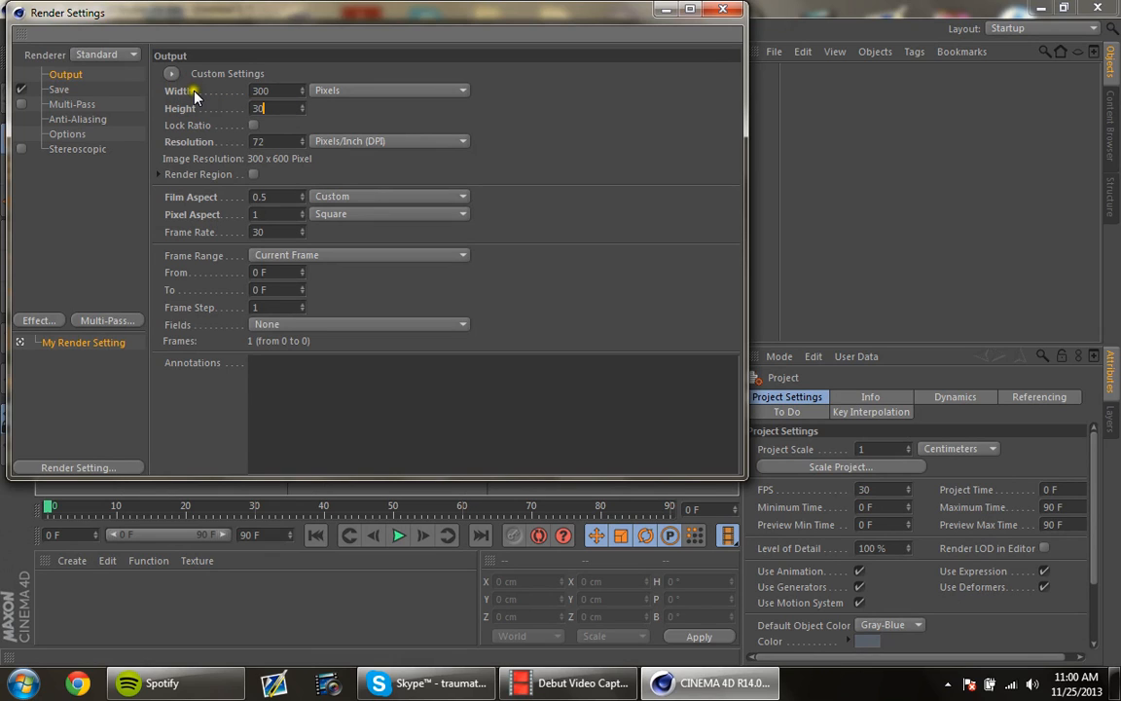
pyautogui.press('Return')
pyautogui.click(257, 141)
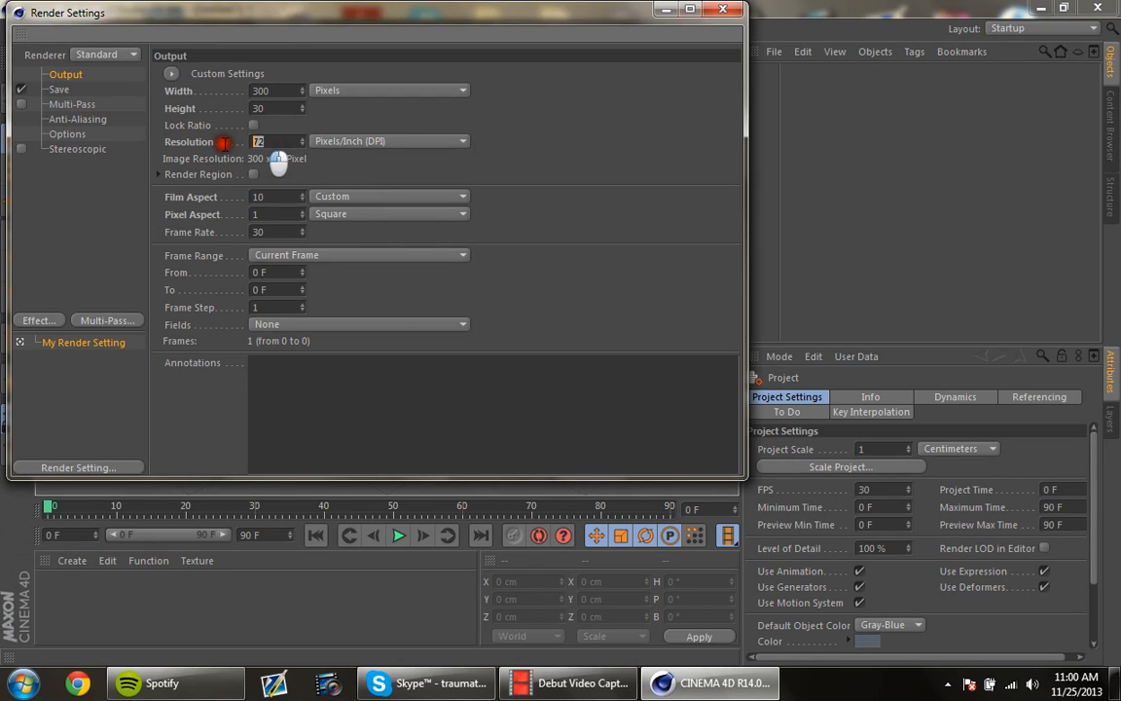
pyautogui.write('150')
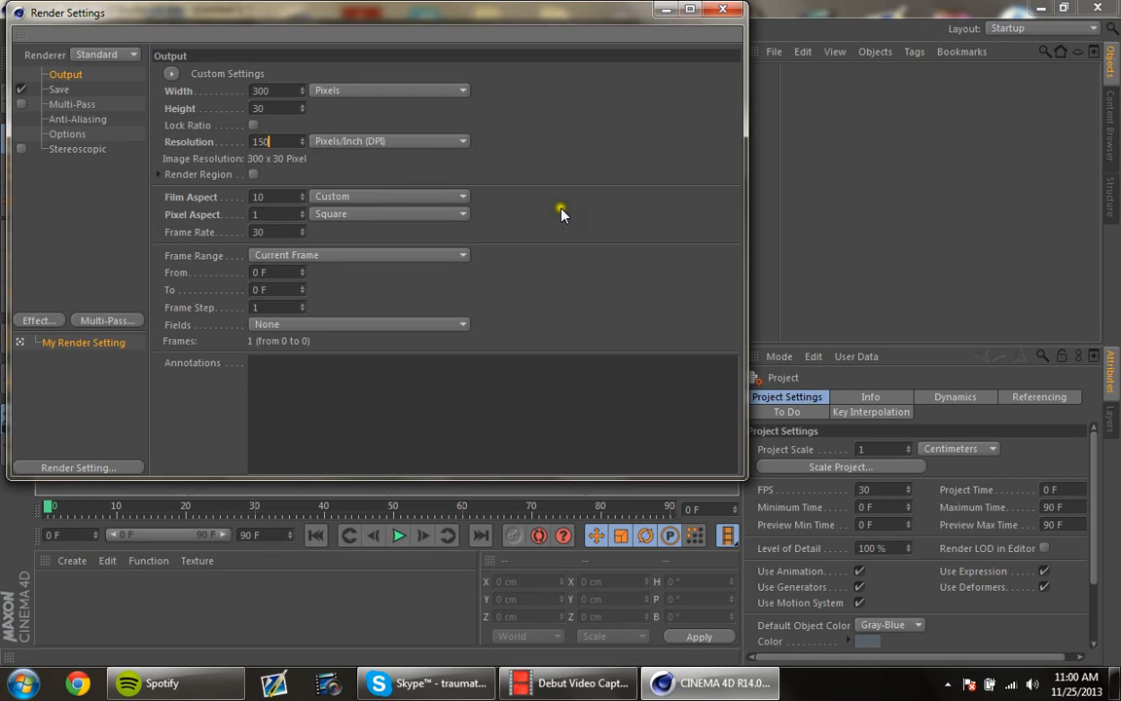
# Step: Enable the alpha channel for the saved render and set its format to QuickTime Movie
pyautogui.click(54, 89)
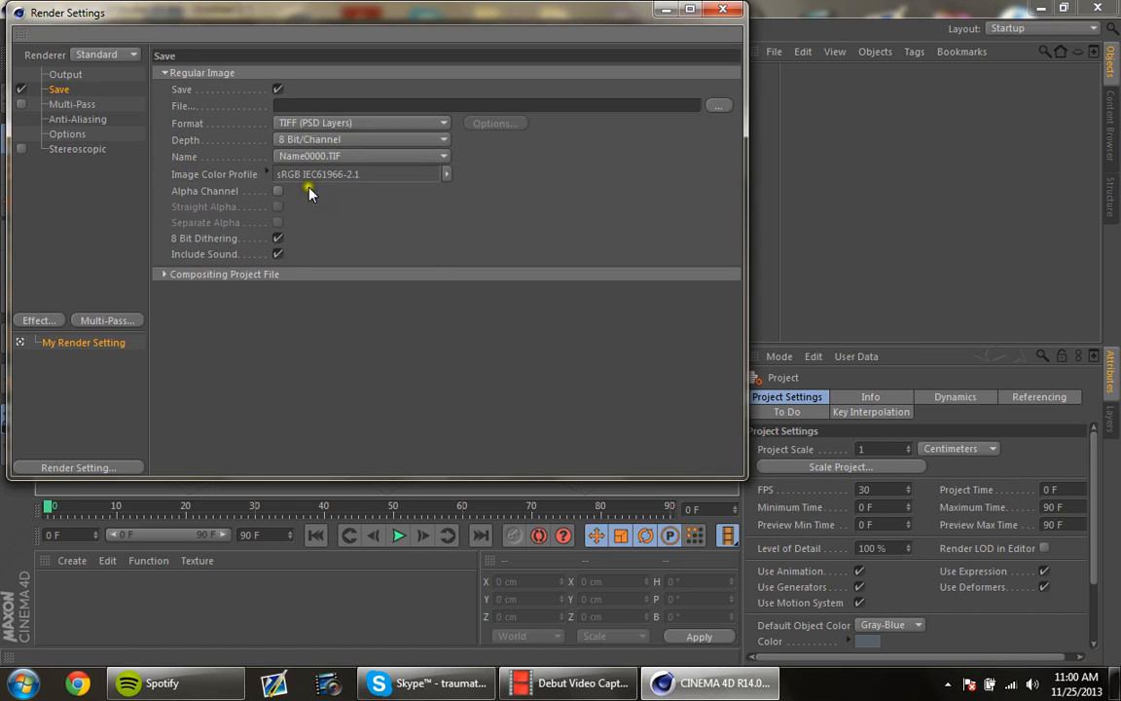
pyautogui.click(278, 191)
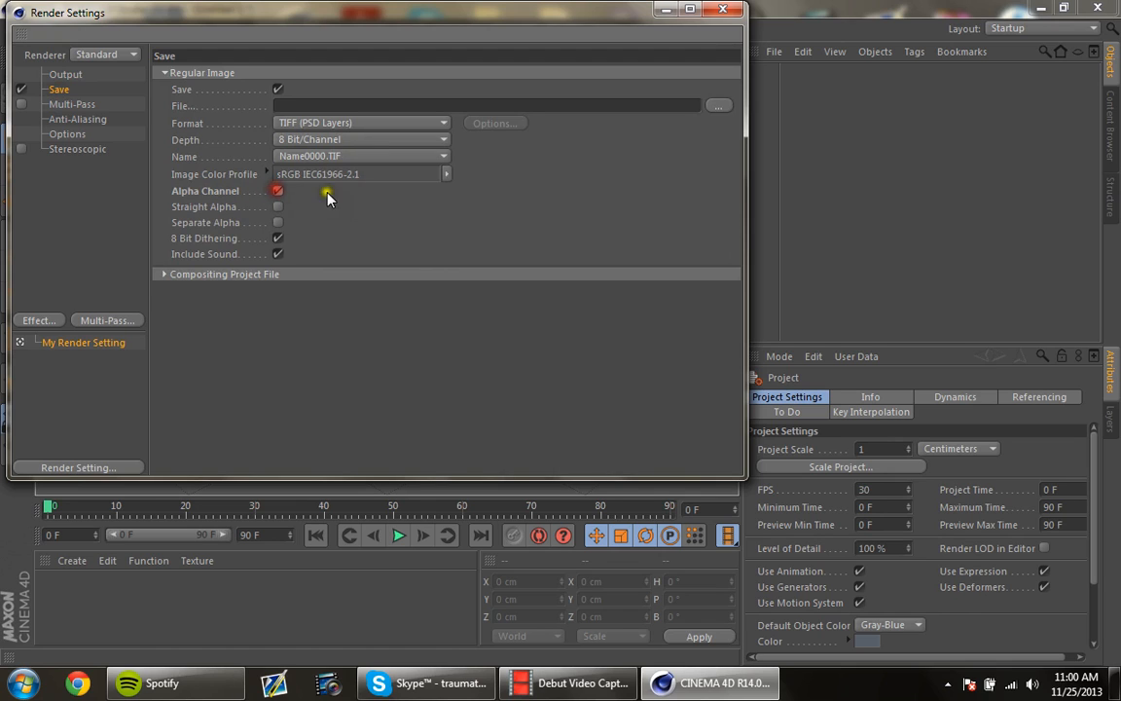
pyautogui.click(325, 123)
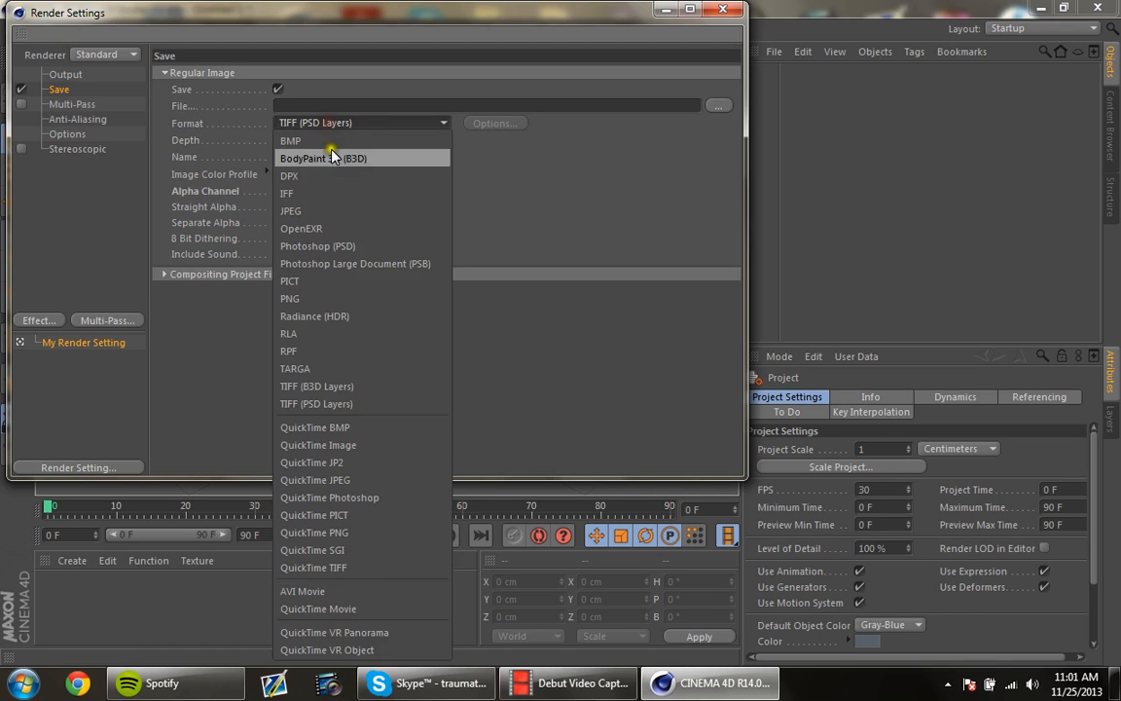
pyautogui.click(333, 609)
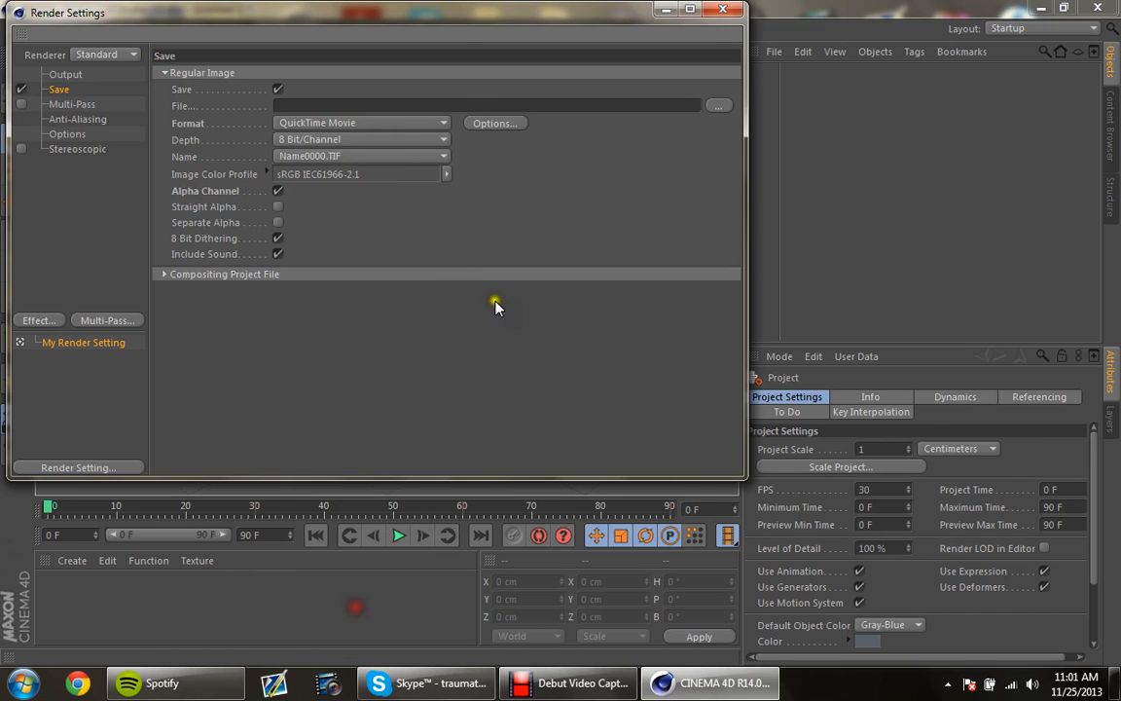
# Step: Set the render's save file to "Soup Banner C4D" in the BHL GFX folder
pyautogui.click(722, 106)
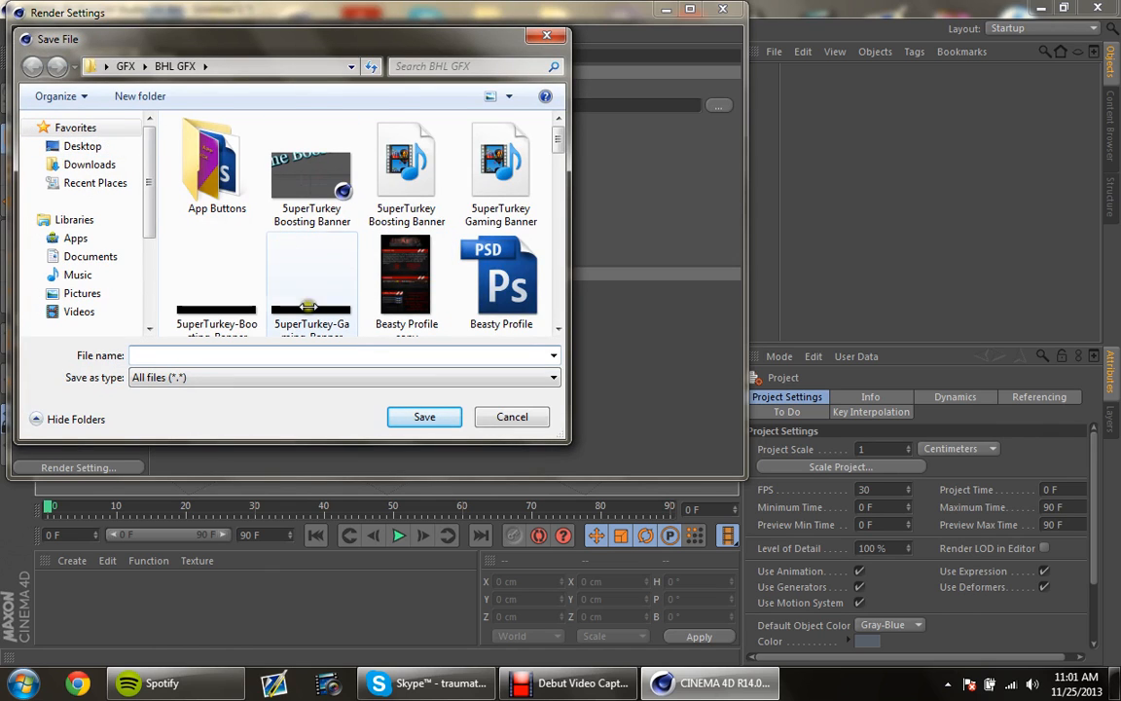
pyautogui.scroll(-2, 562, 146)
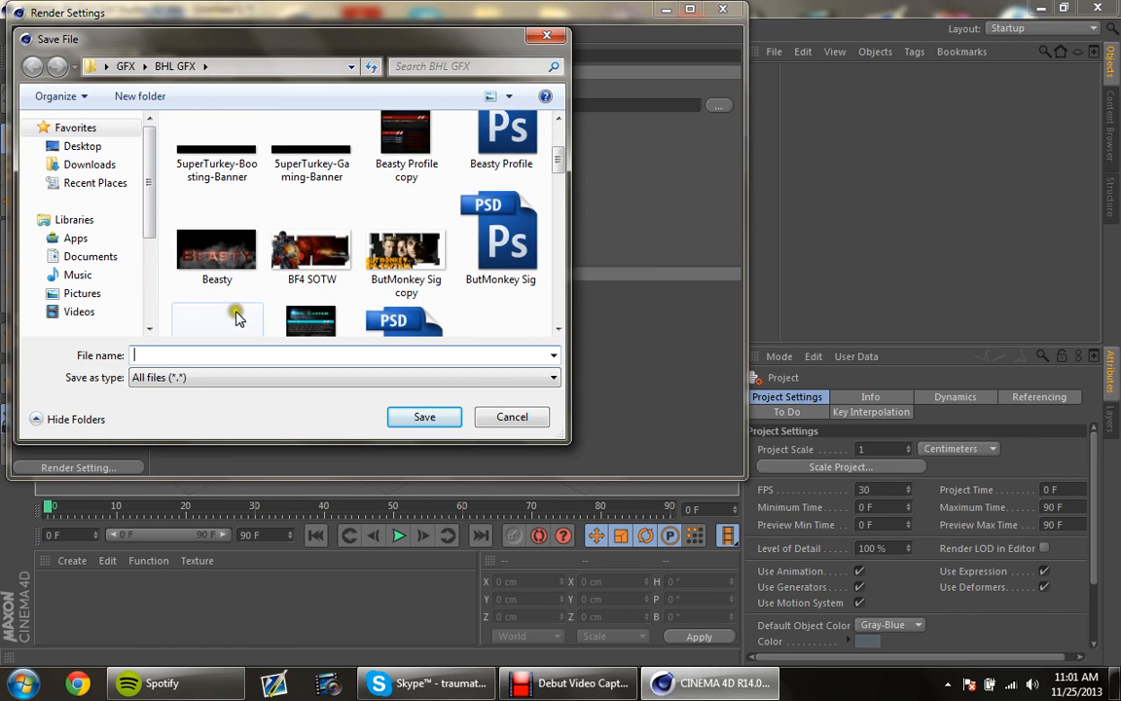
pyautogui.write('Soup ')
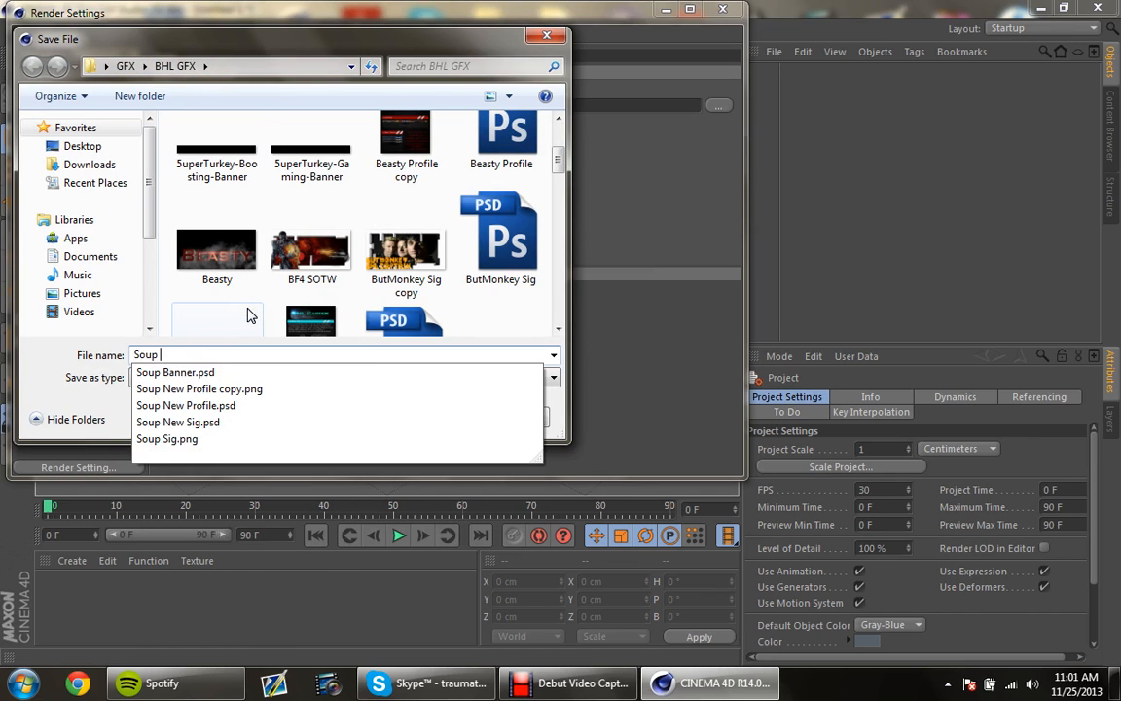
pyautogui.write('Banner ')
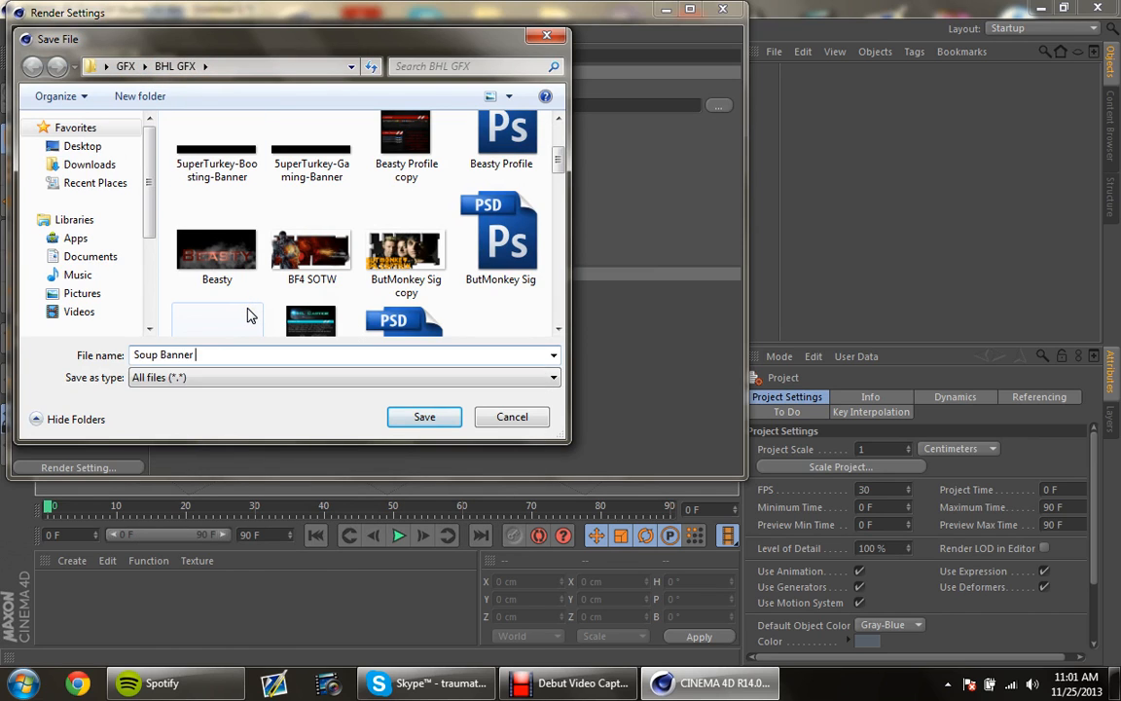
pyautogui.write('C4D')
pyautogui.press('Return')
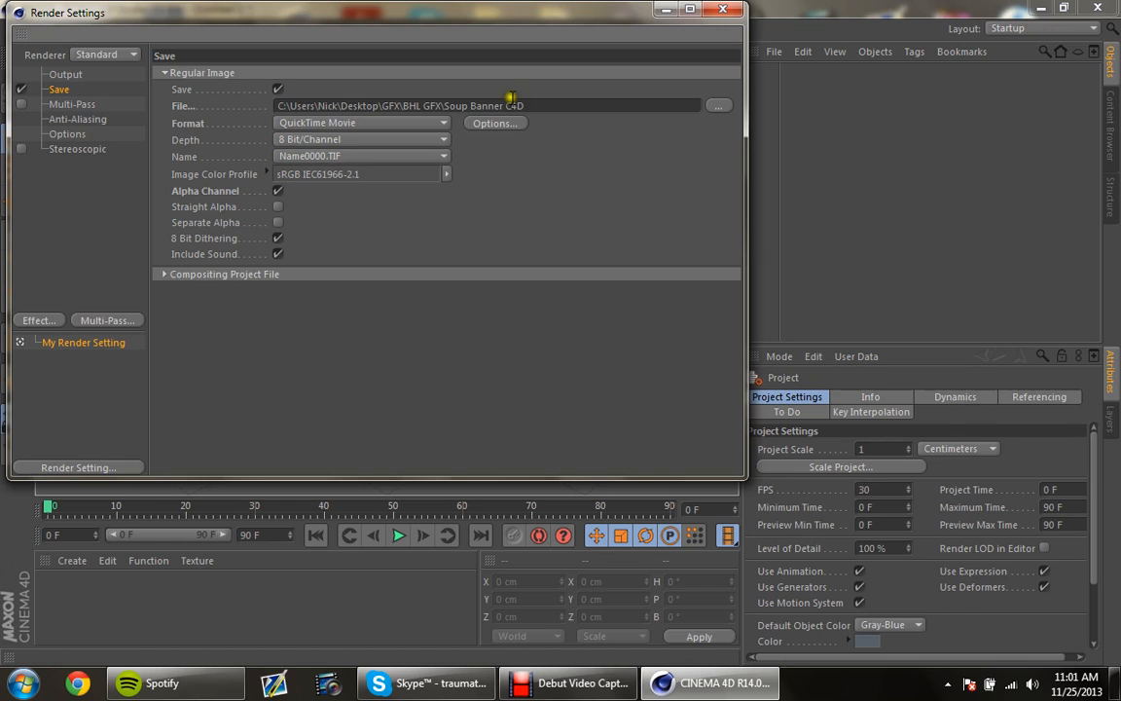
# Step: Set the render's frame range to All Frames and close the render settings
pyautogui.click(62, 74)
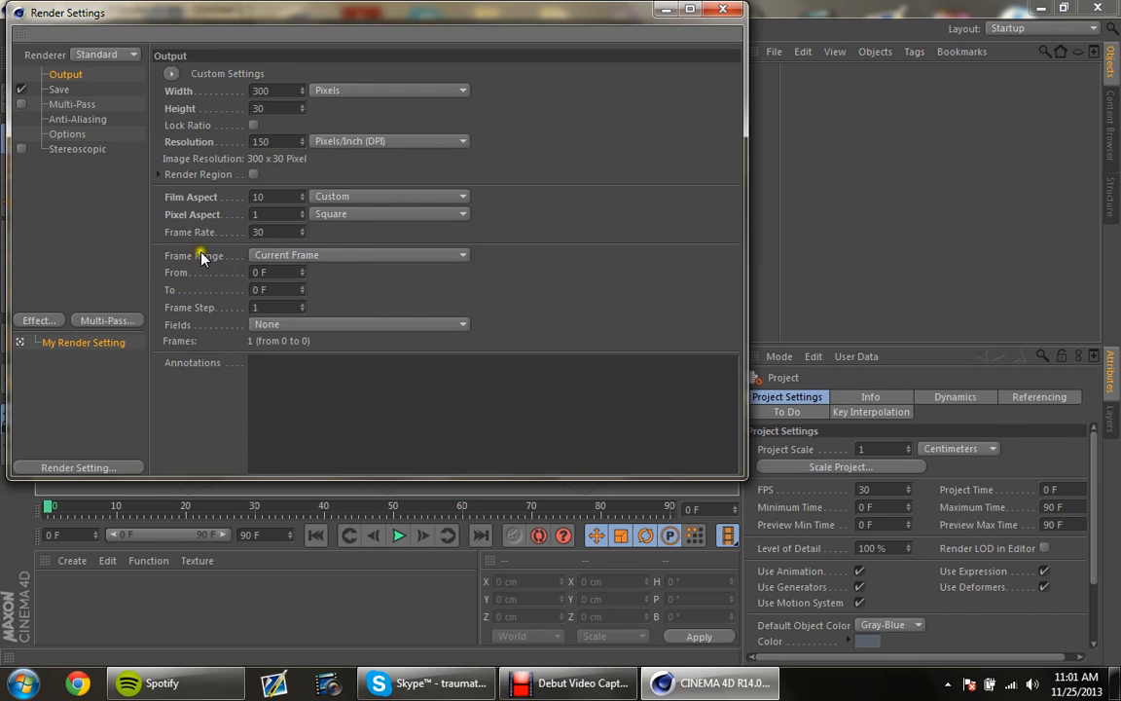
pyautogui.click(294, 254)
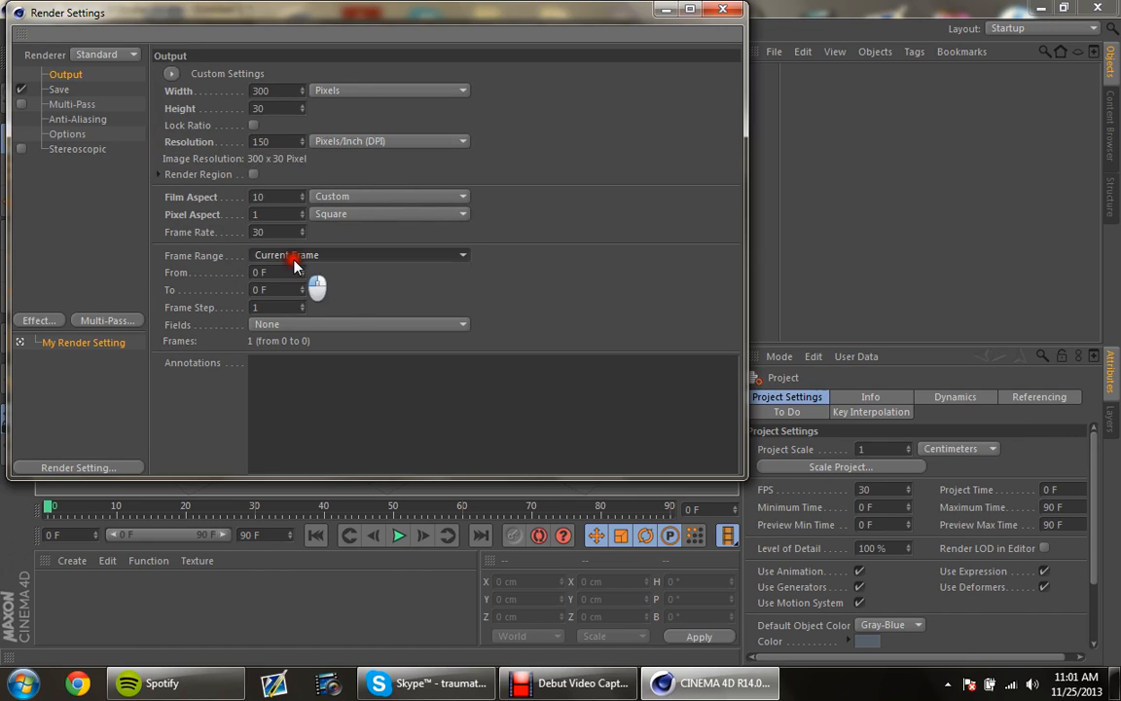
pyautogui.click(275, 309)
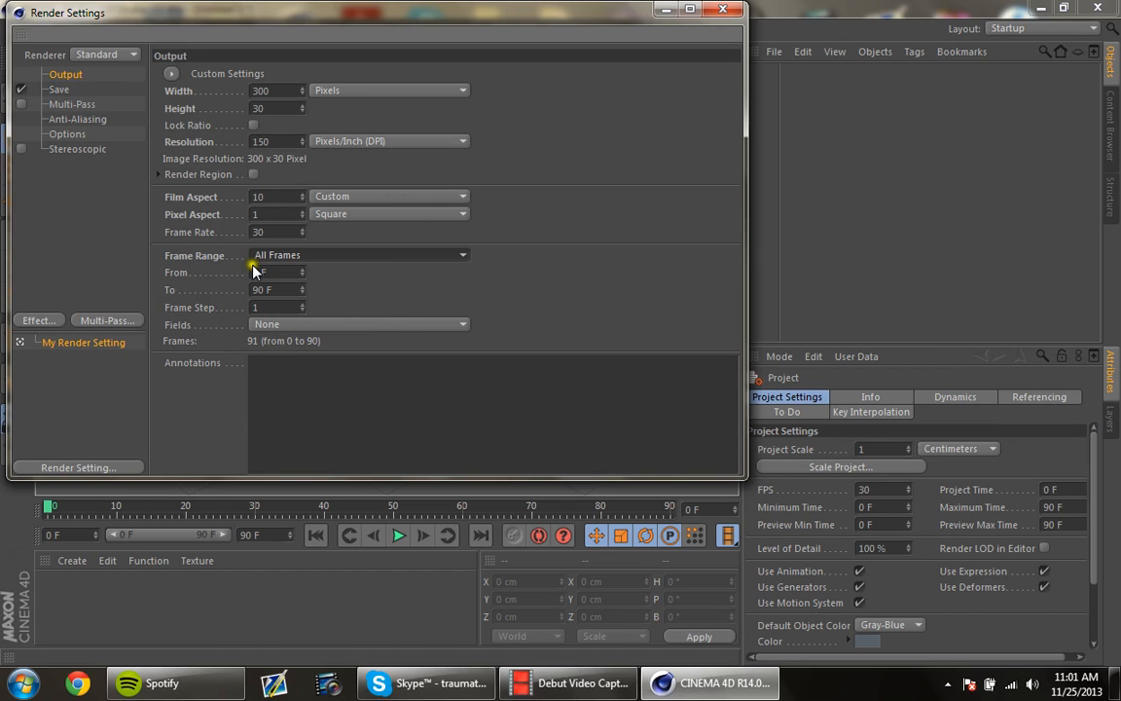
pyautogui.click(330, 267)
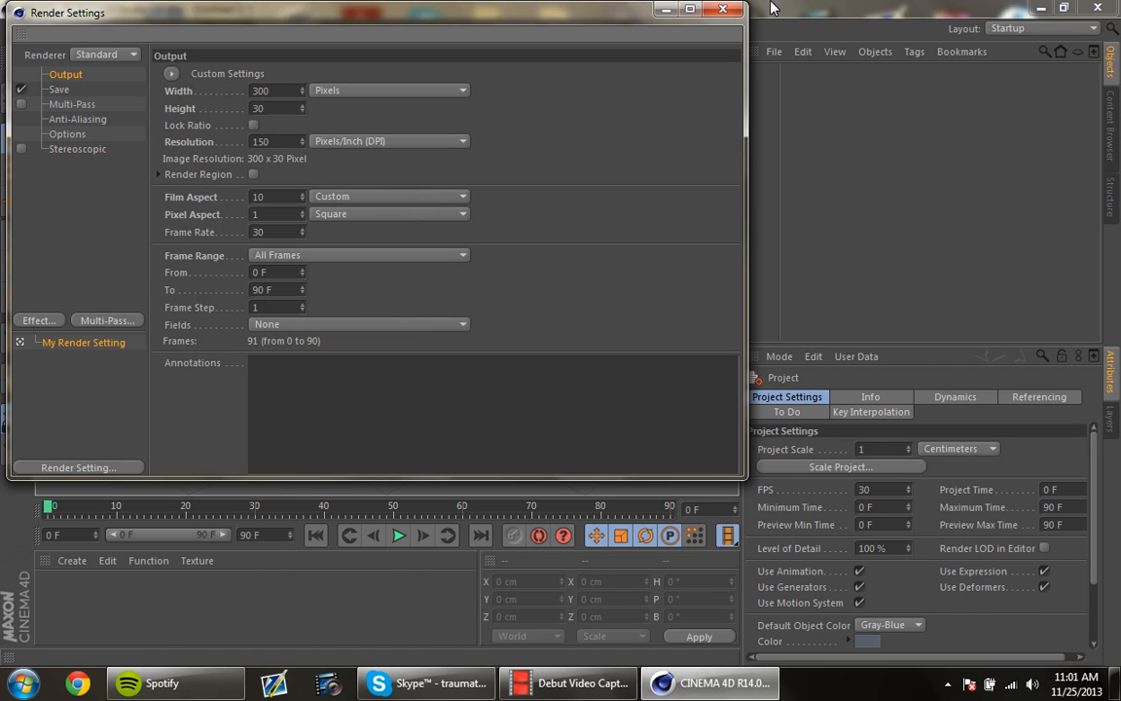
pyautogui.click(732, 11)
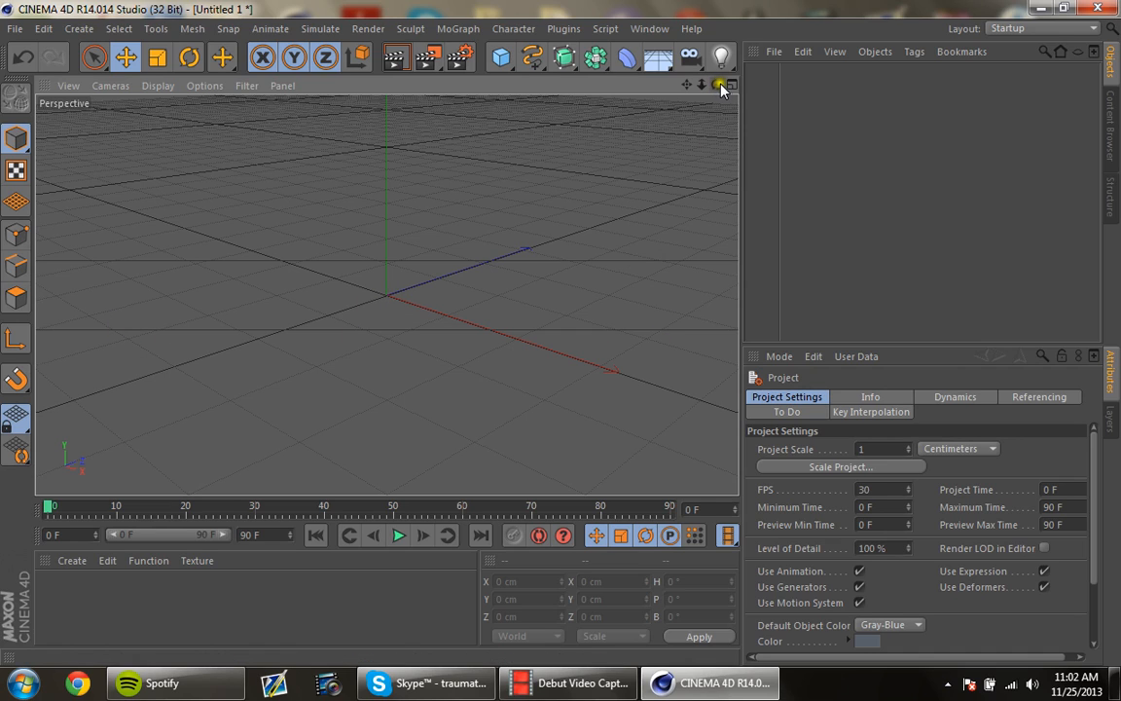
# Step: Add a MoText object to the scene
pyautogui.moveTo(718, 85); pyautogui.dragTo(562, 337)
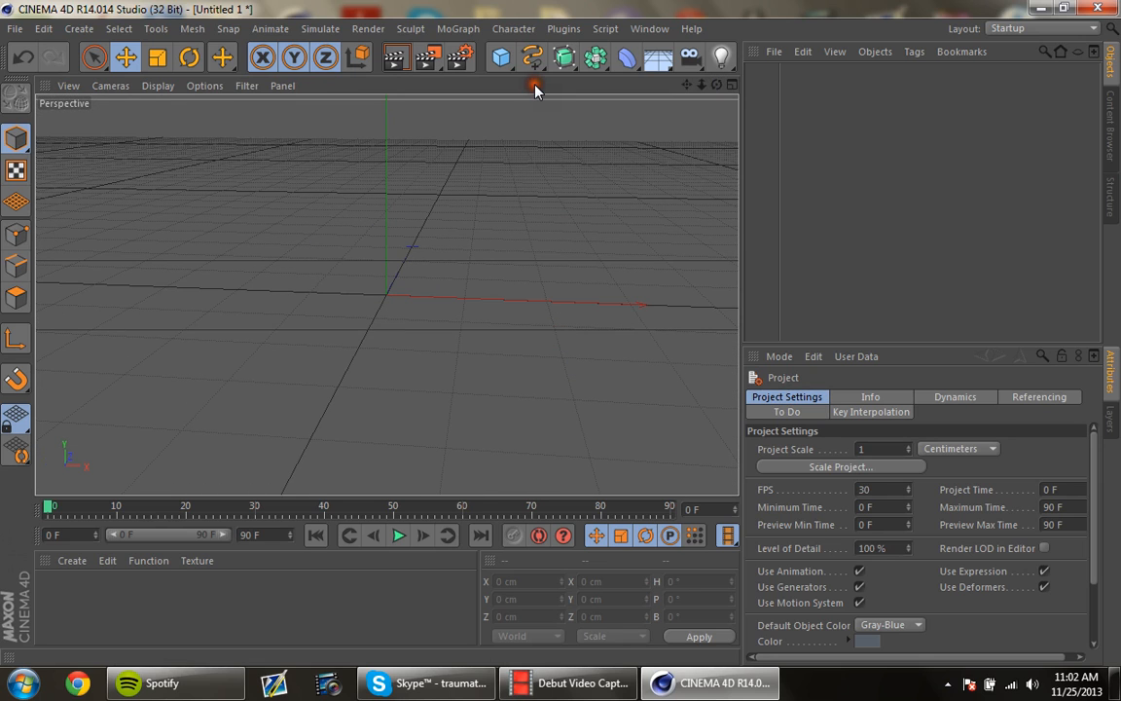
pyautogui.click(461, 36)
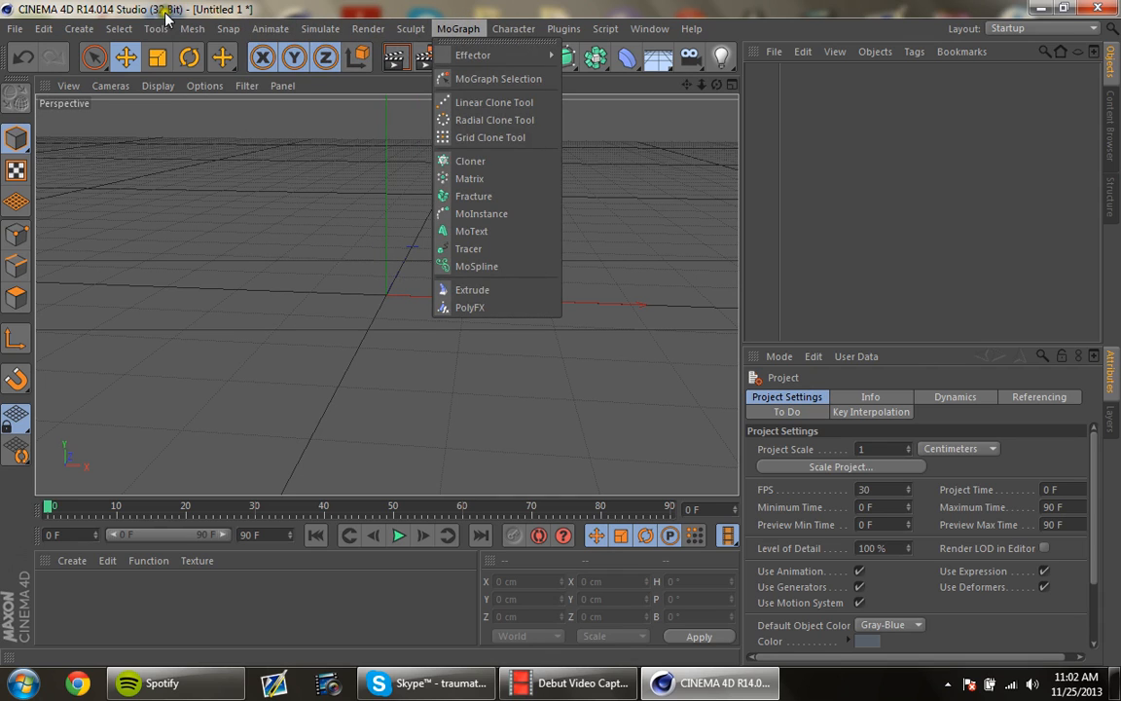
pyautogui.click(487, 236)
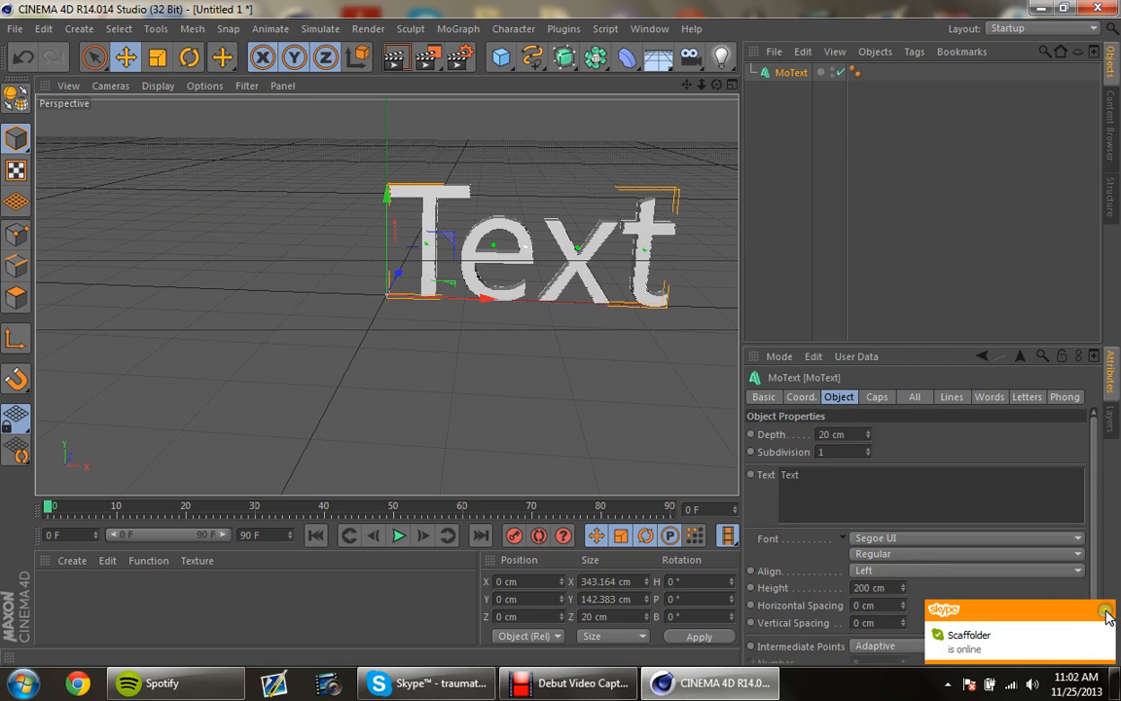
# Step: Change the MoText object's text to "Come Play With" and set its alignment to Middle
pyautogui.click(1106, 611)
pyautogui.moveTo(813, 474); pyautogui.dragTo(593, 448)
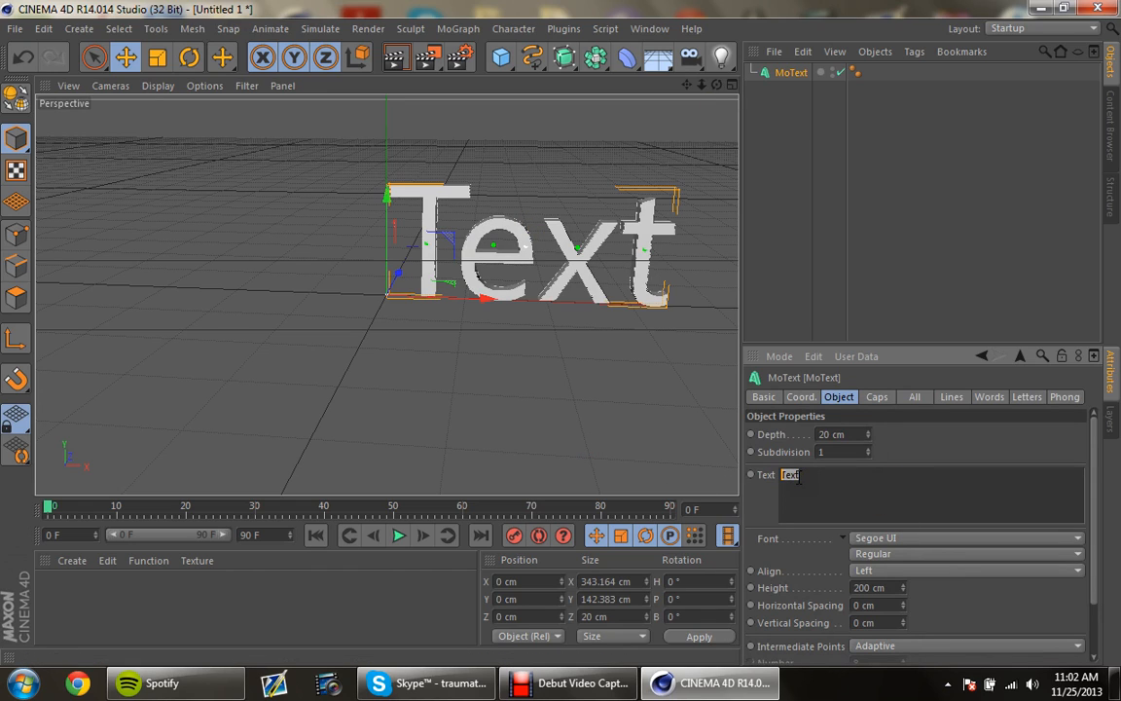
pyautogui.write('So')
pyautogui.write('Come Play With')
pyautogui.click(889, 571)
pyautogui.click(862, 590)
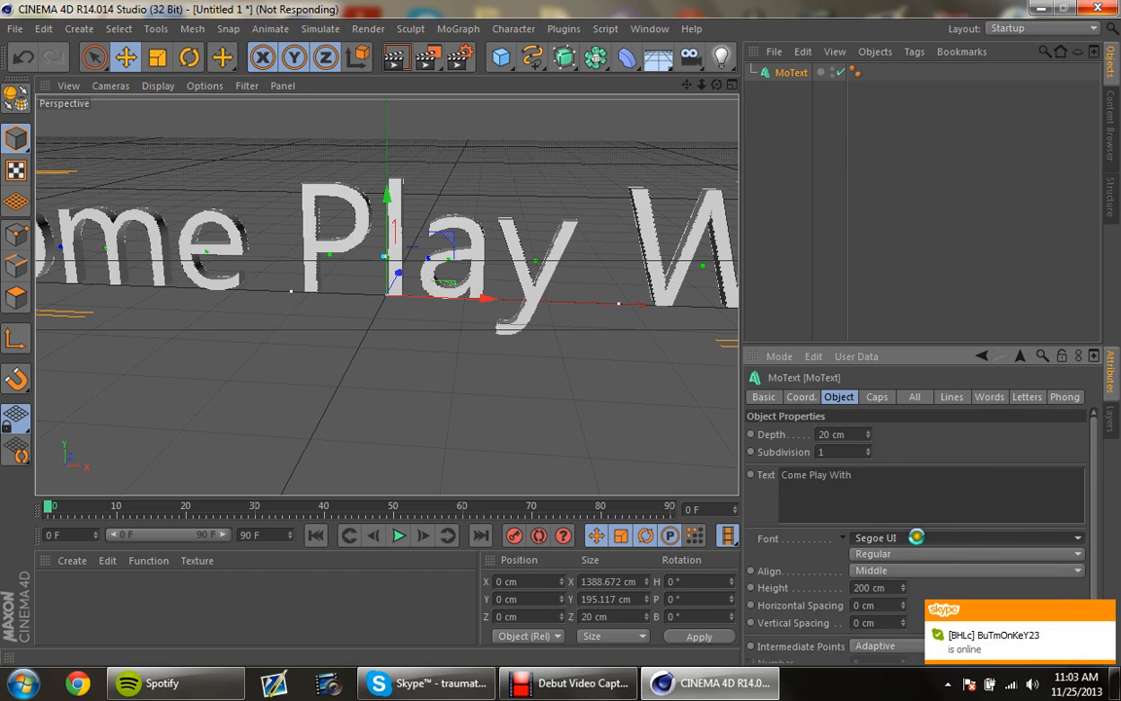
# Step: Try the REBOARD and Raslani Hip Hop fonts on the "Come Play With" text
pyautogui.click(1106, 612)
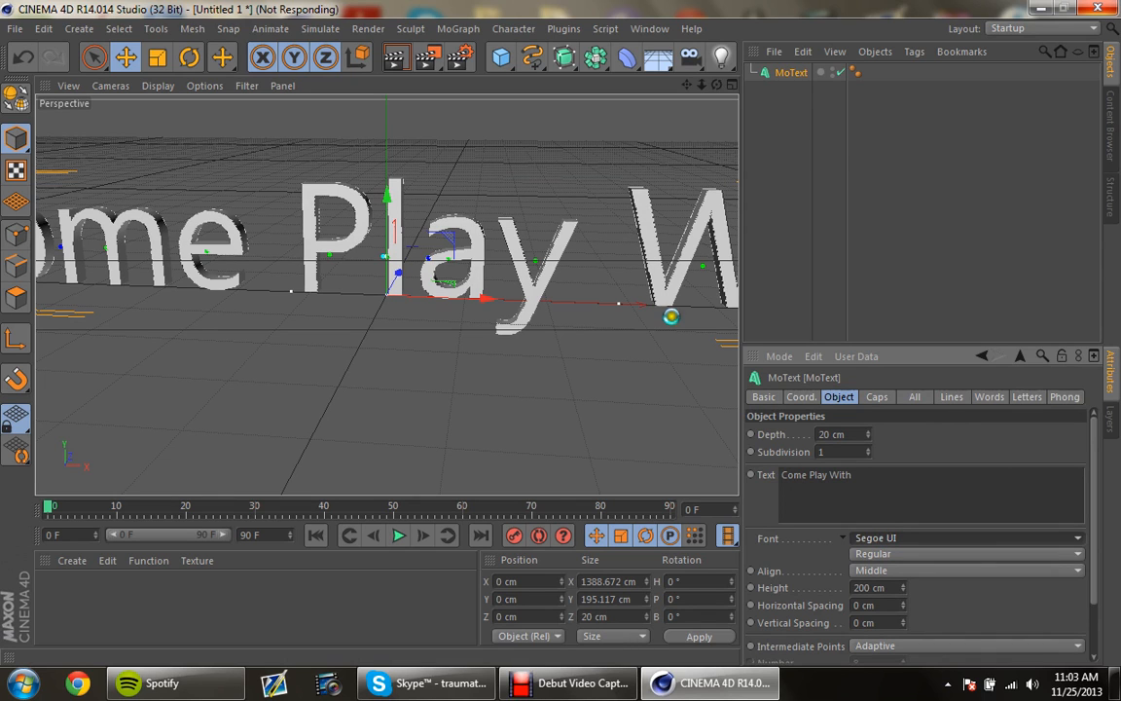
pyautogui.click(922, 543)
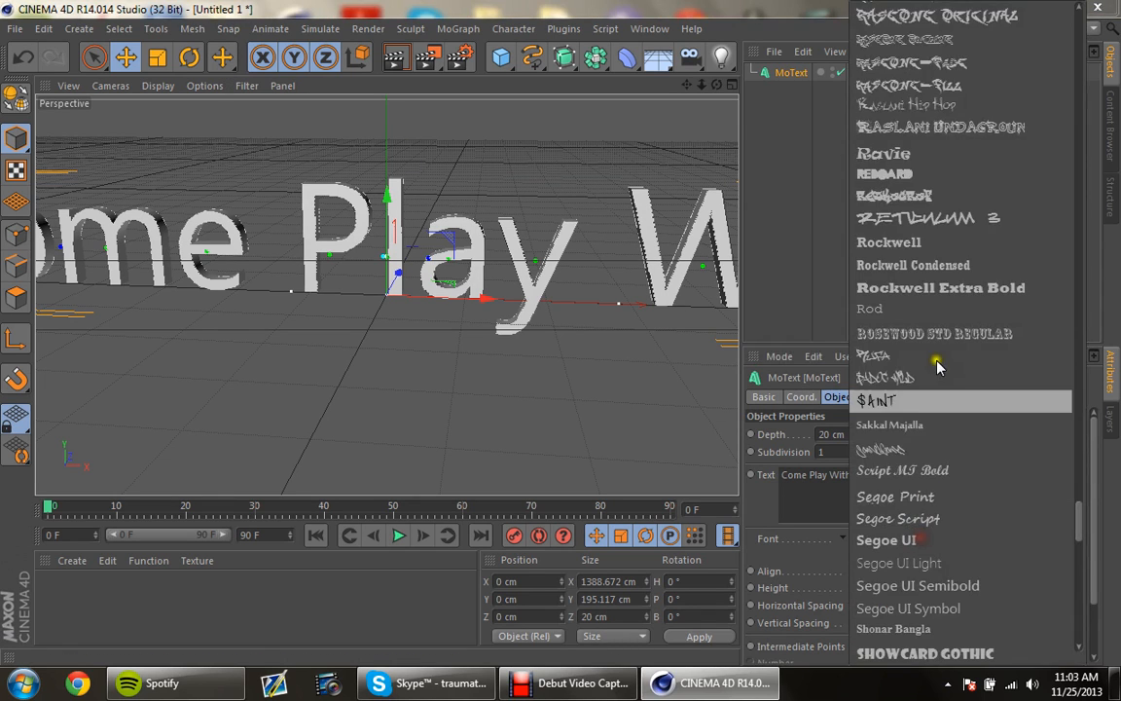
pyautogui.click(906, 175)
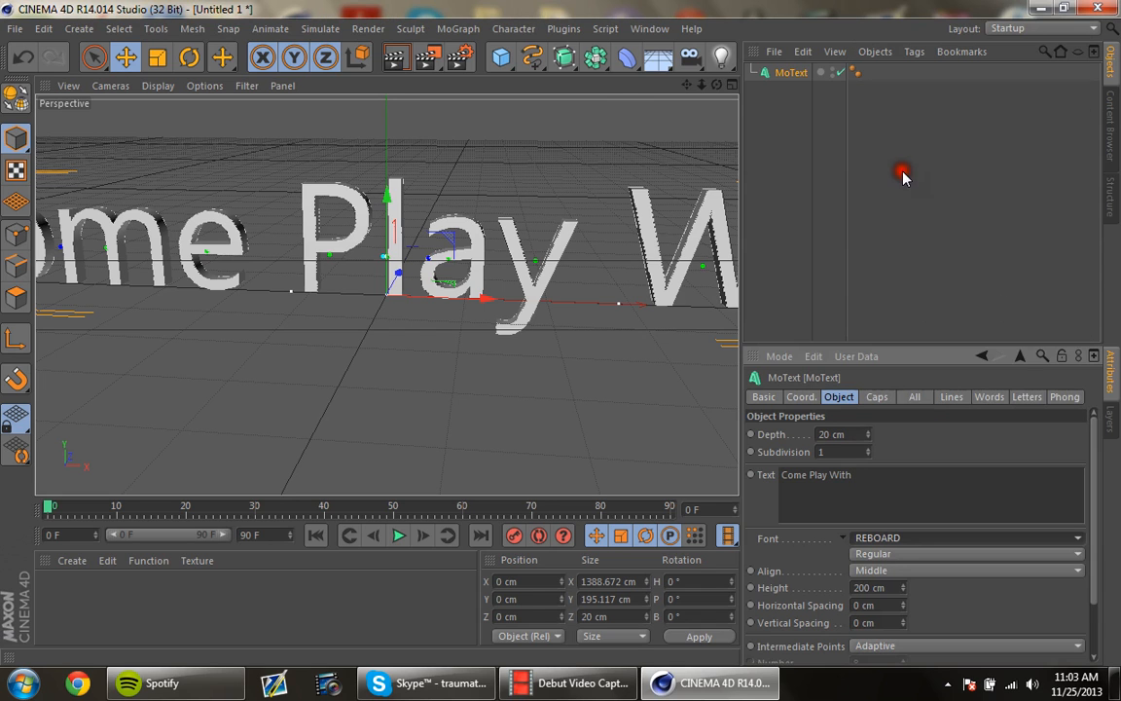
pyautogui.moveTo(703, 86); pyautogui.dragTo(562, 338)
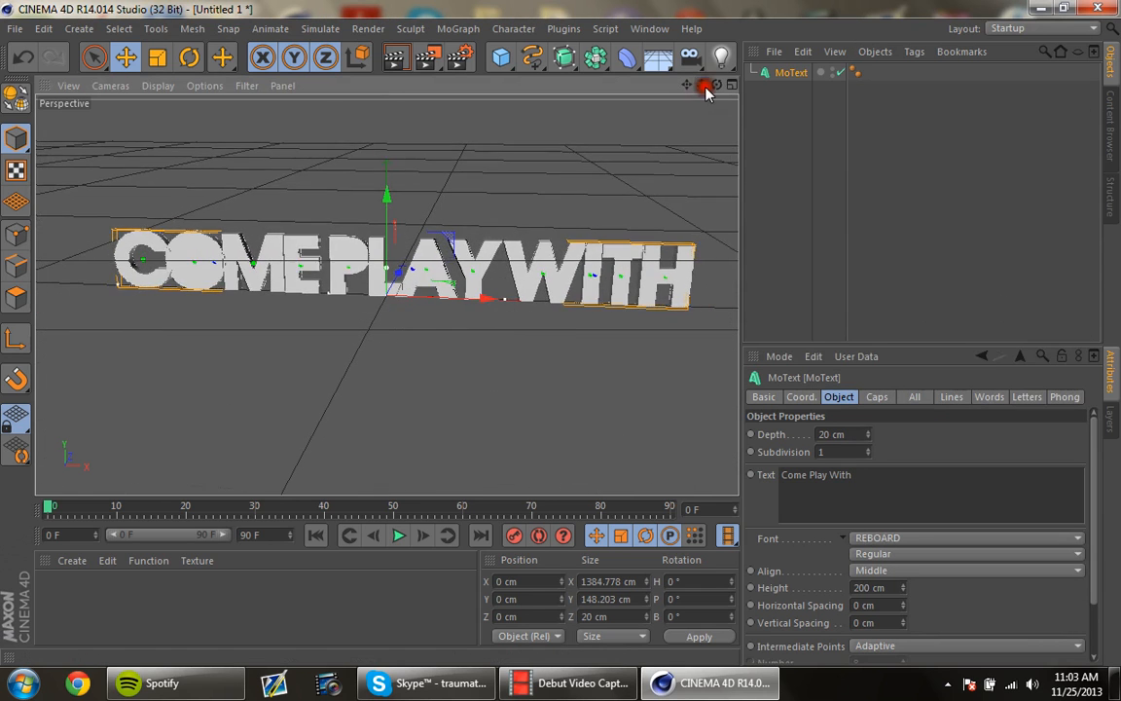
pyautogui.moveTo(717, 86); pyautogui.dragTo(562, 338)
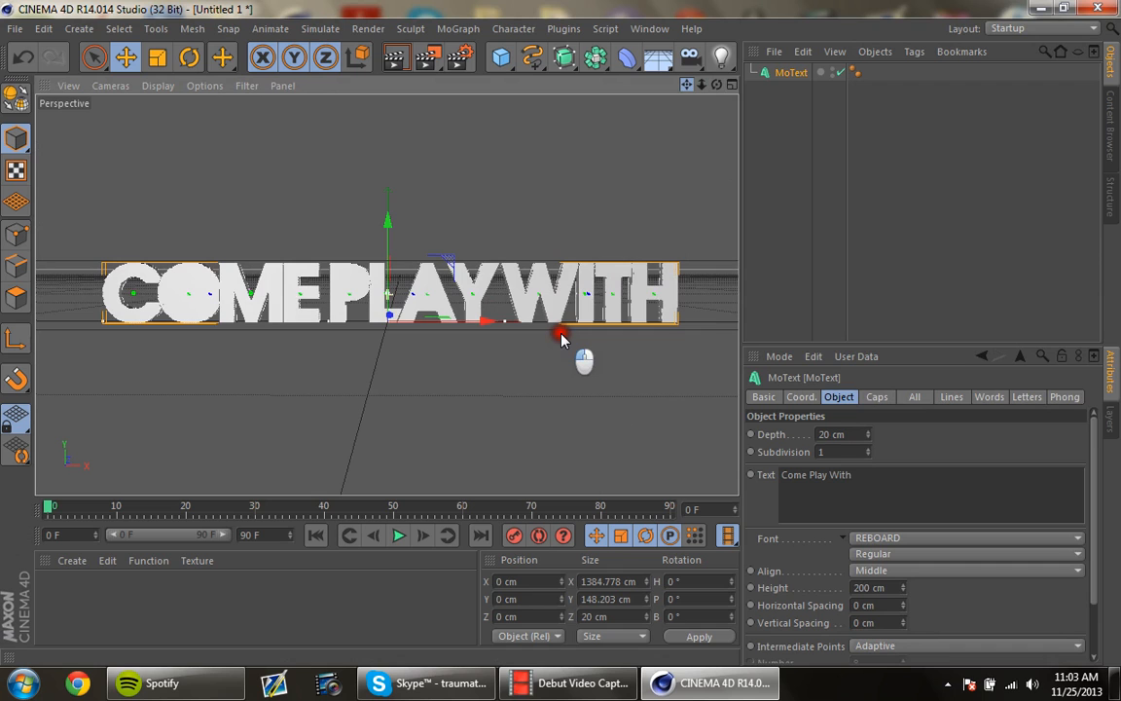
pyautogui.click(910, 538)
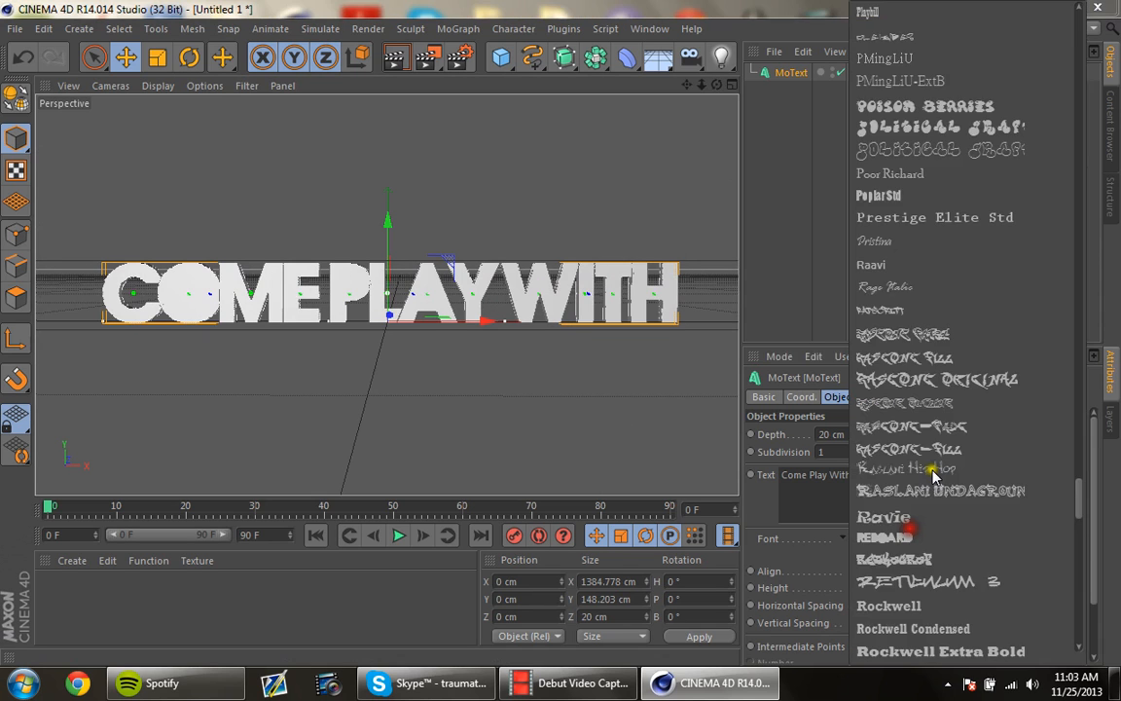
pyautogui.click(929, 461)
# Step: Set the font of the "Come Play With" text to BankGothic Bold
pyautogui.click(912, 540)
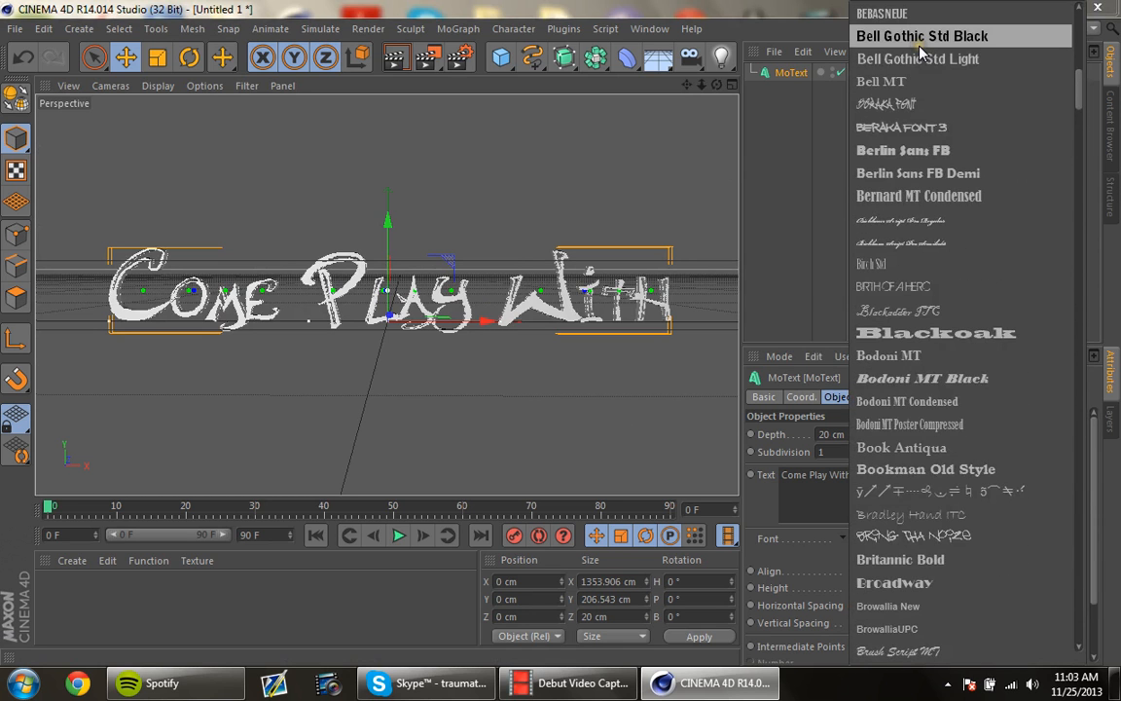
pyautogui.click(924, 60)
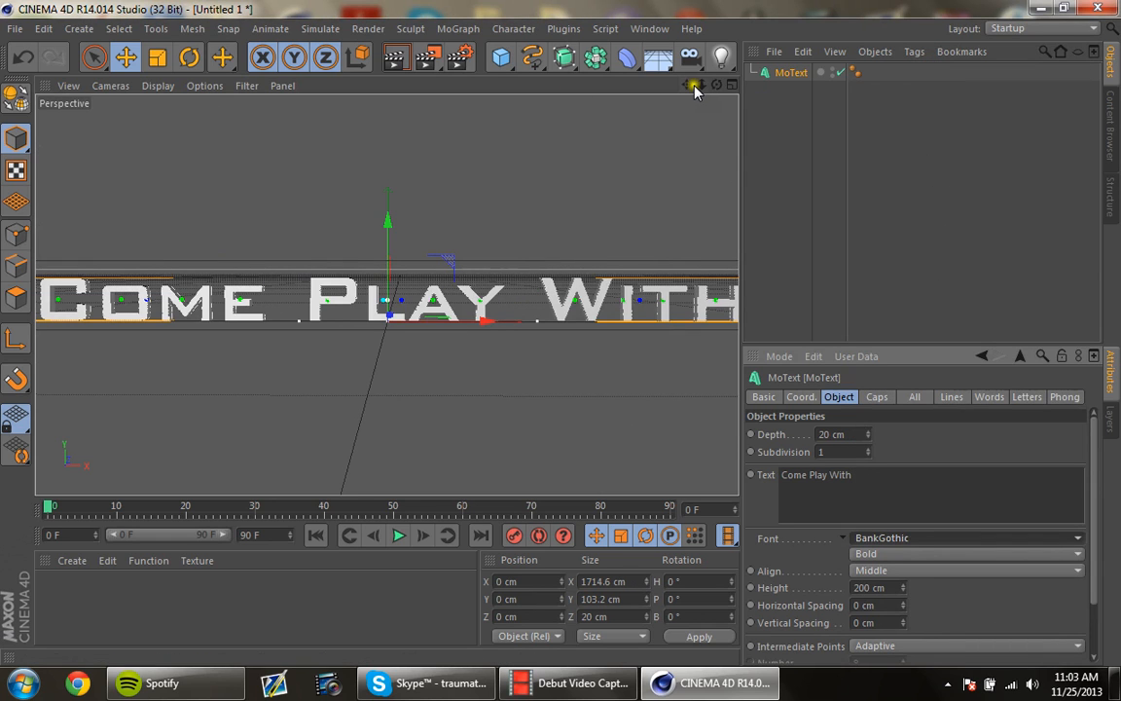
pyautogui.moveTo(701, 84)
pyautogui.mouseDown()
pyautogui.moveTo(561, 334)
pyautogui.moveTo(716, 85)
pyautogui.moveTo(561, 334)
pyautogui.moveTo(686, 85)
pyautogui.mouseUp()
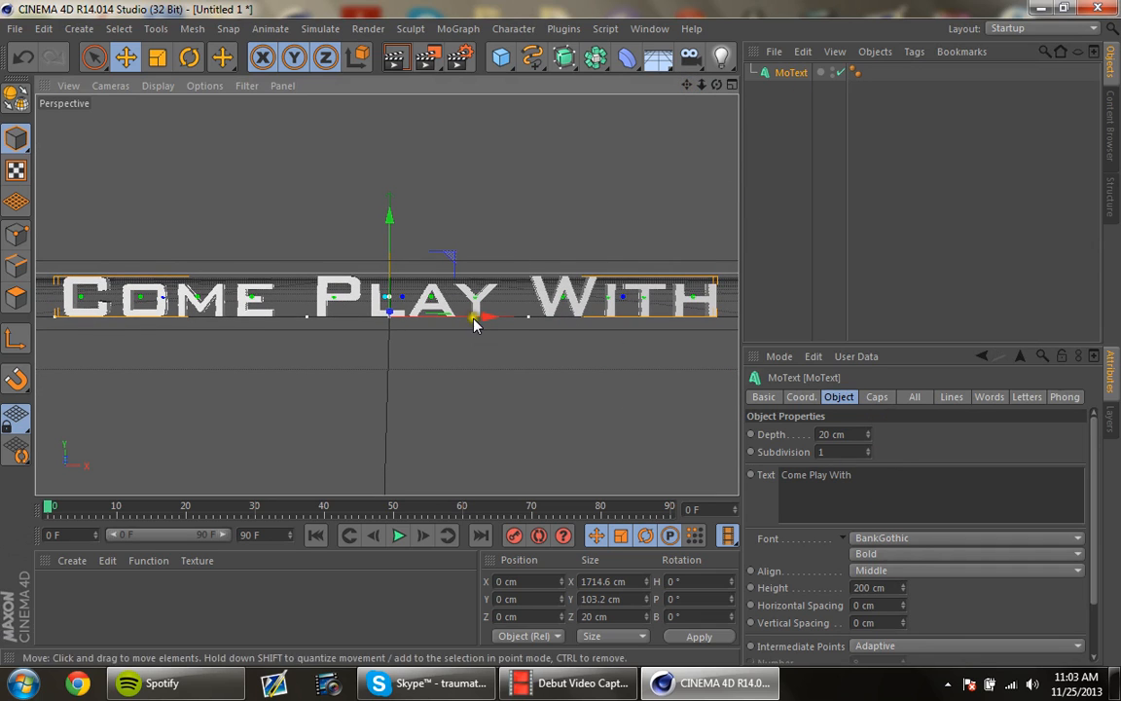
# Step: Rename the MoText object to CPW and duplicate it with copy and paste
pyautogui.doubleClick(792, 74)
pyautogui.write('CPW')
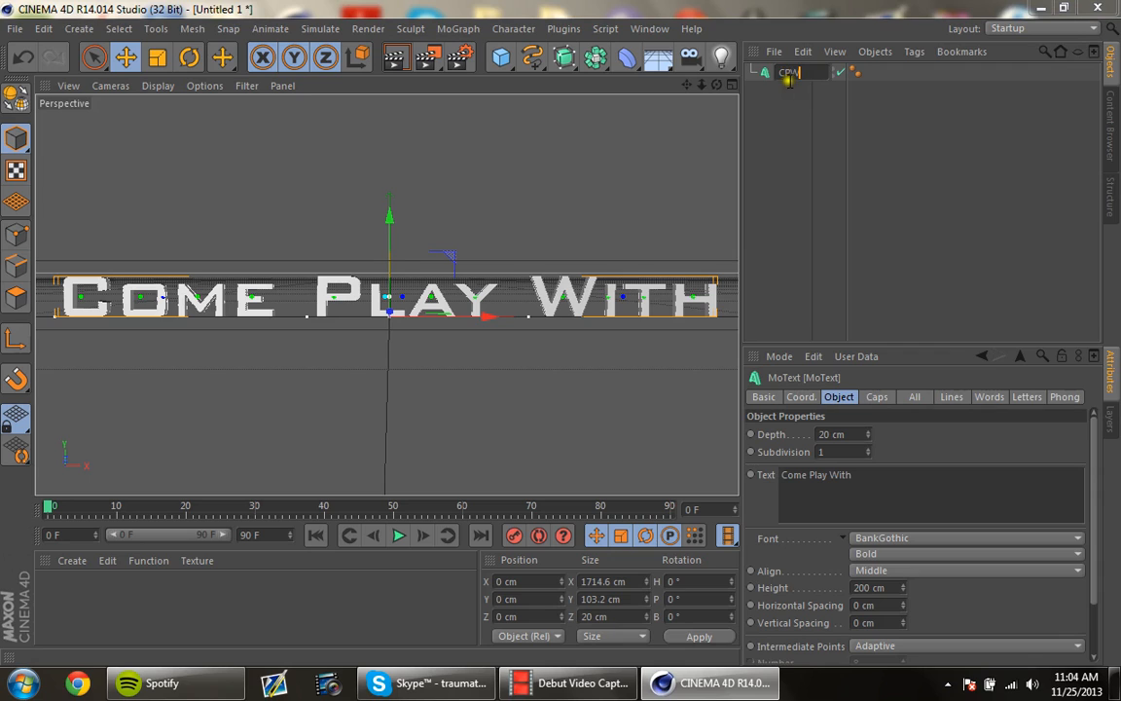
pyautogui.click(779, 123)
pyautogui.click(784, 72)
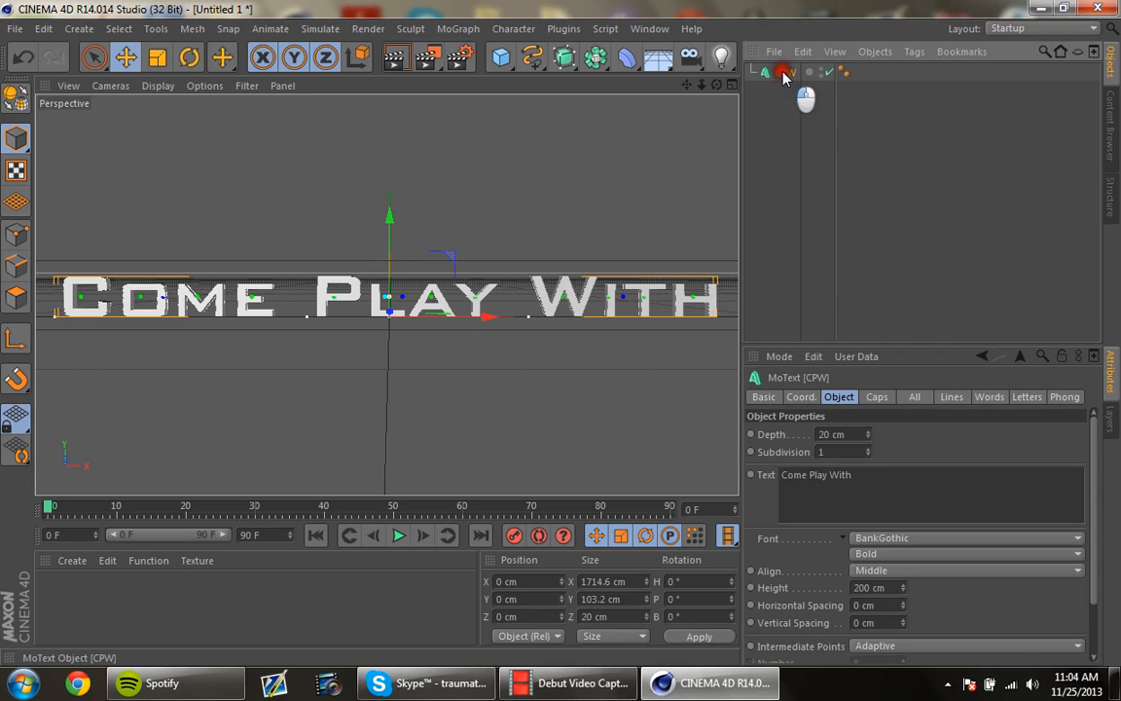
pyautogui.hotkey('ctrl', 'c')
pyautogui.hotkey('ctrl', 'v')
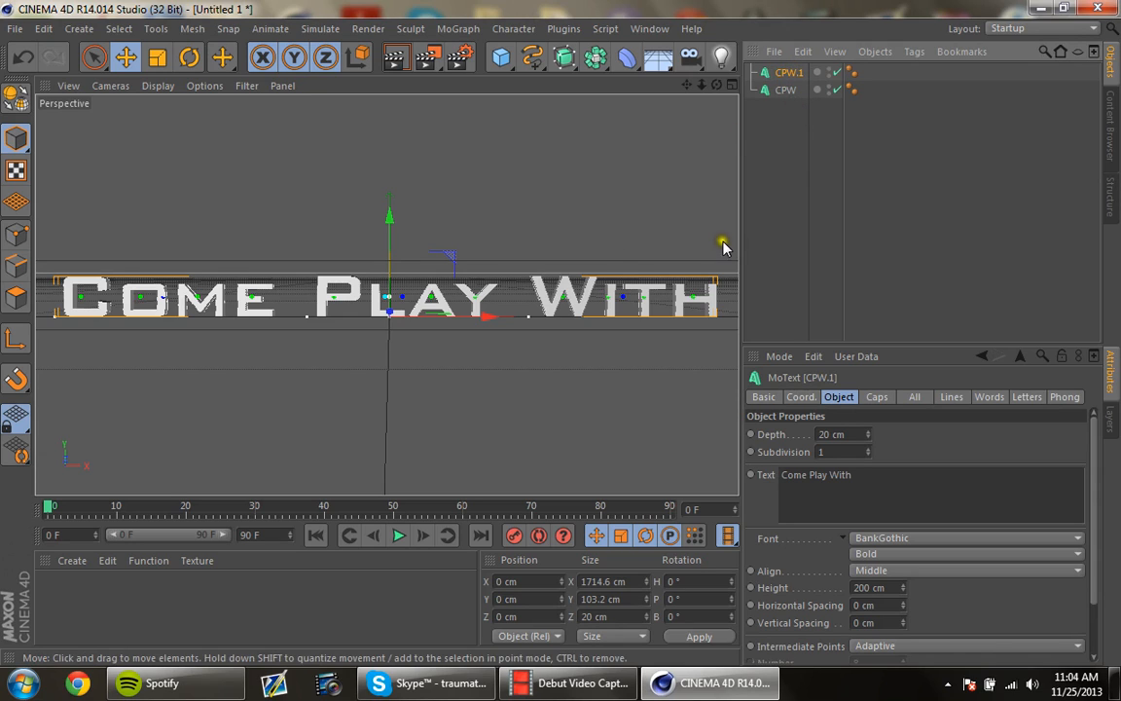
pyautogui.rightClick(785, 89)
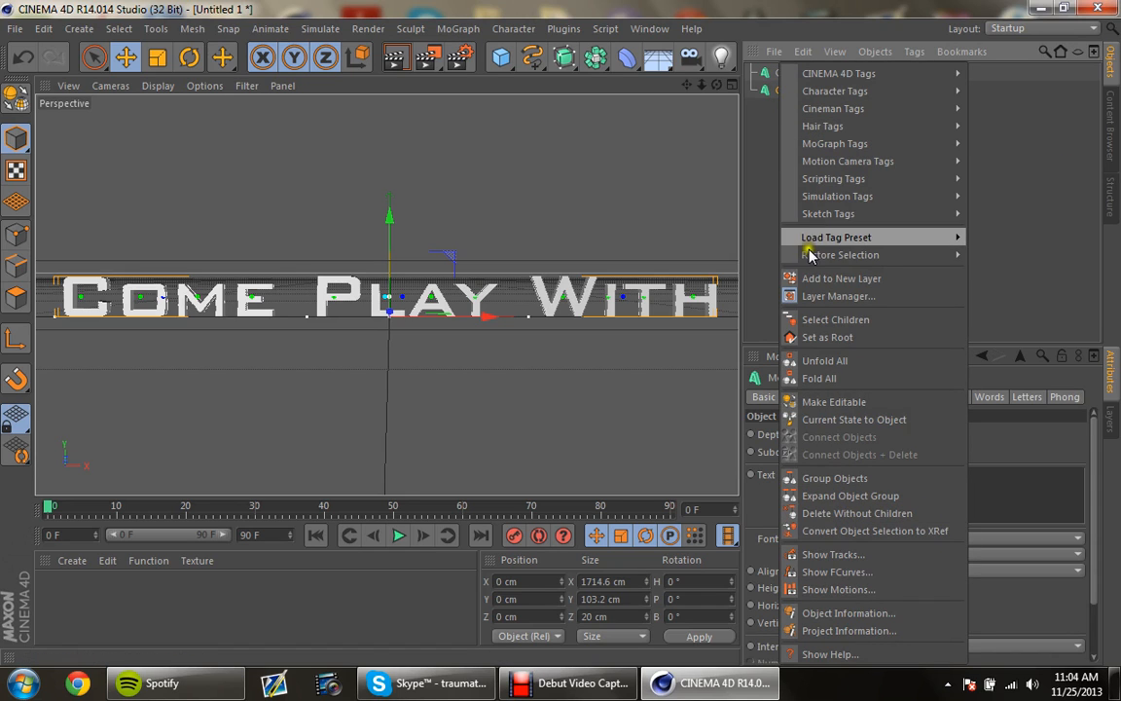
pyautogui.click(761, 195)
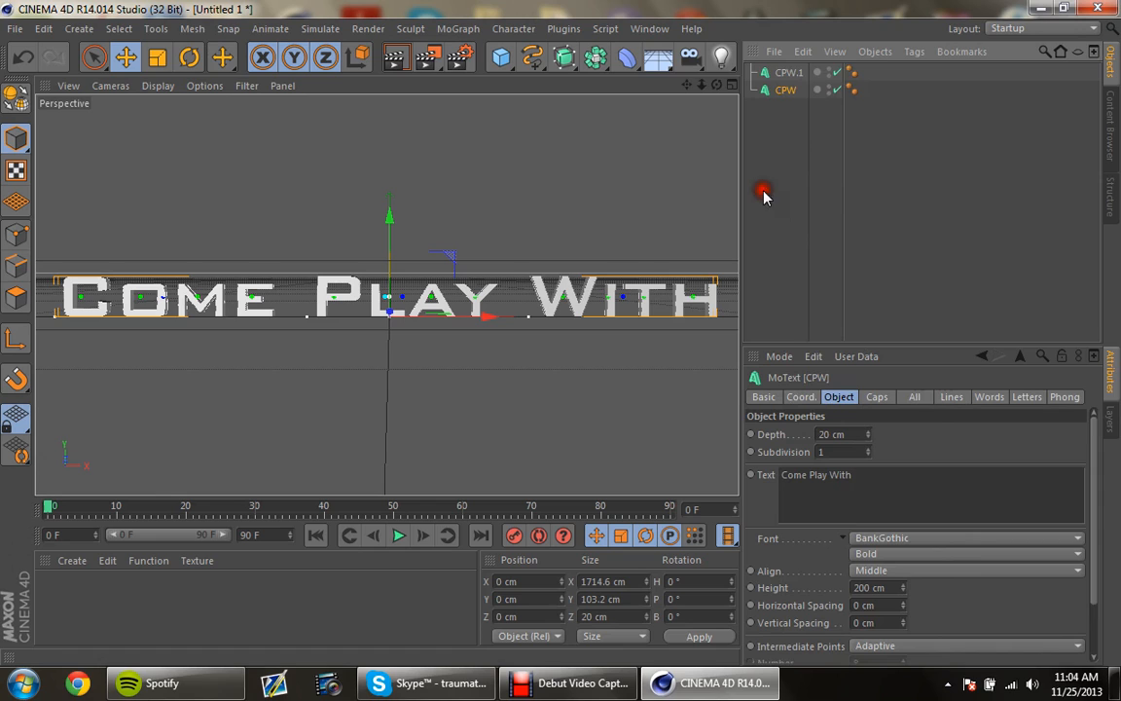
pyautogui.click(774, 50)
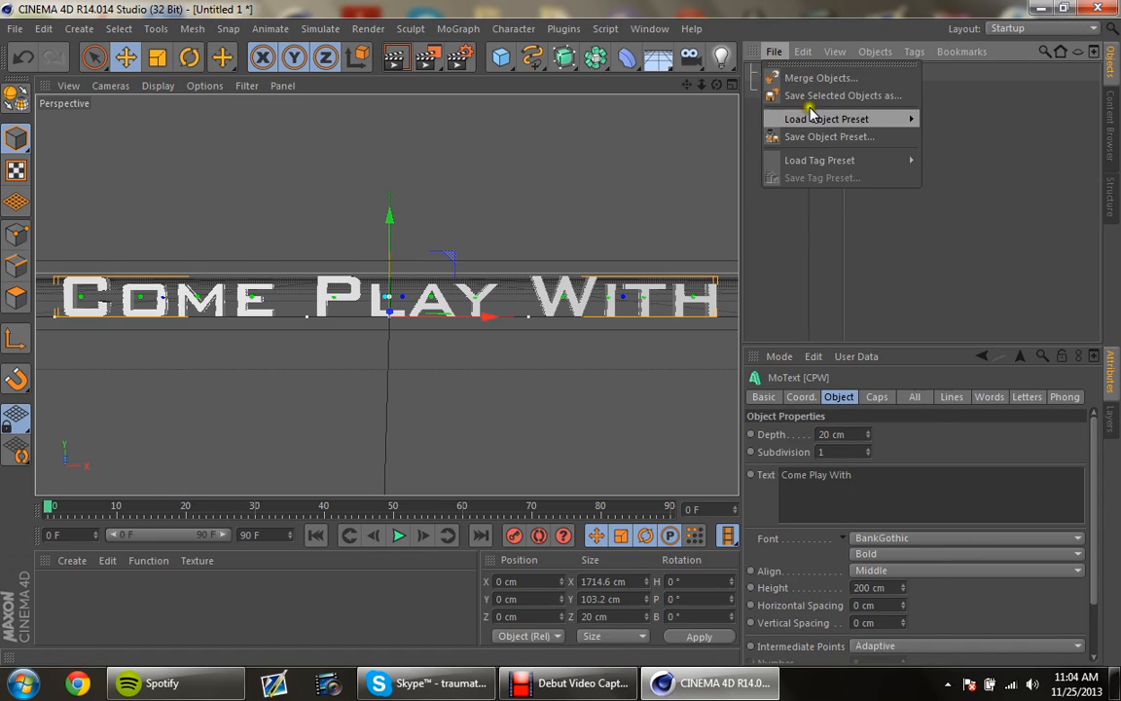
pyautogui.moveTo(802, 50)
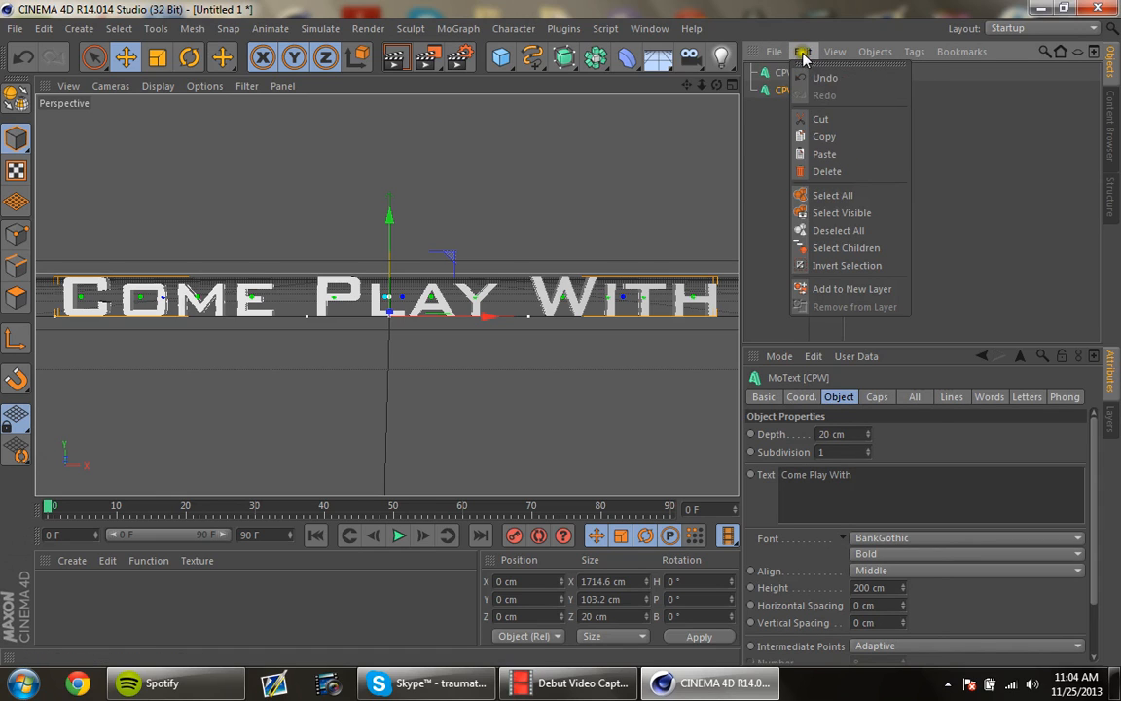
pyautogui.click(827, 156)
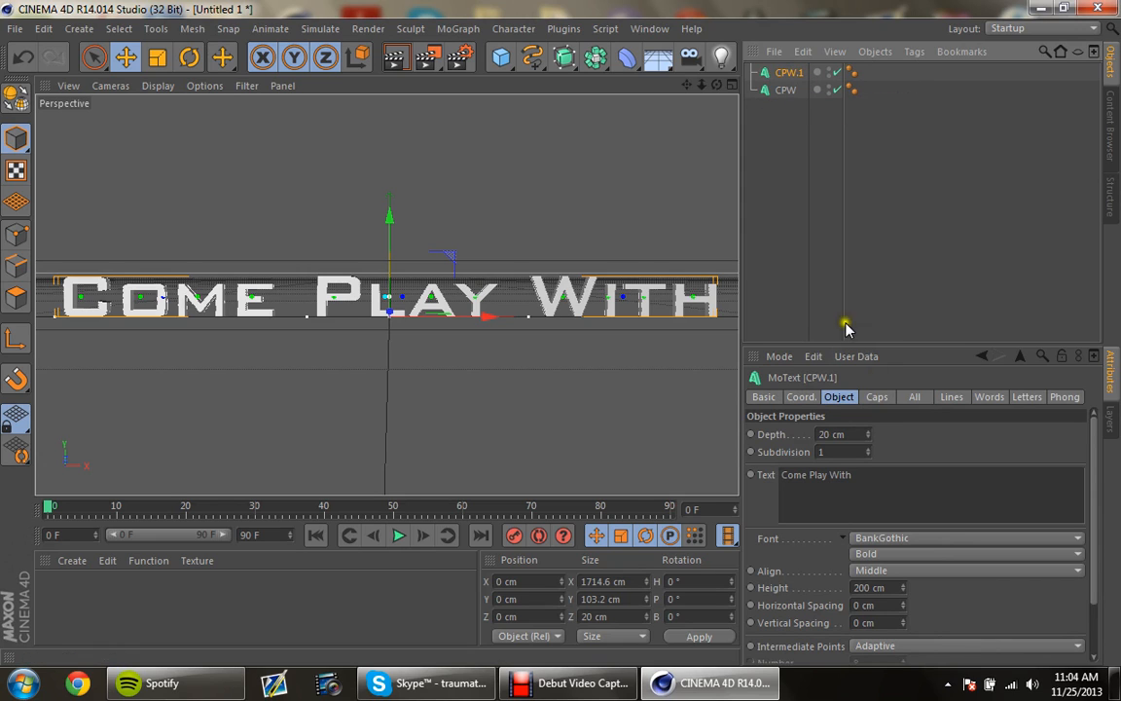
# Step: Set both the start and end caps of the duplicated text object CPW.1 to Fillet
pyautogui.click(877, 396)
pyautogui.click(880, 434)
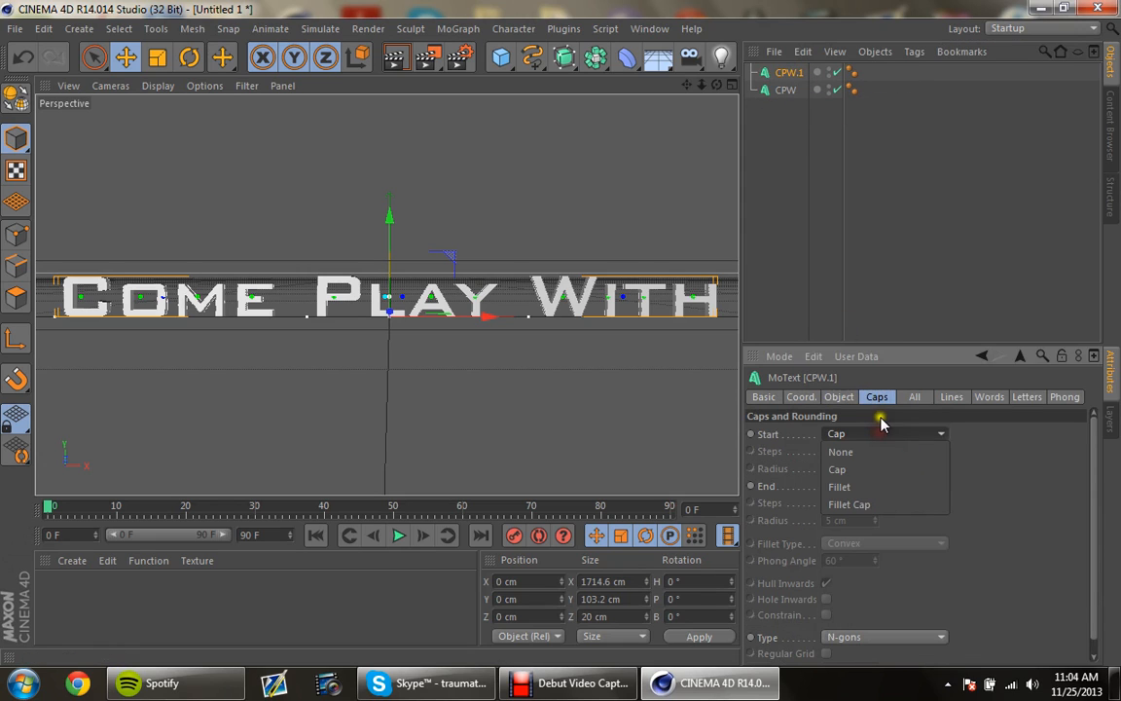
pyautogui.click(856, 401)
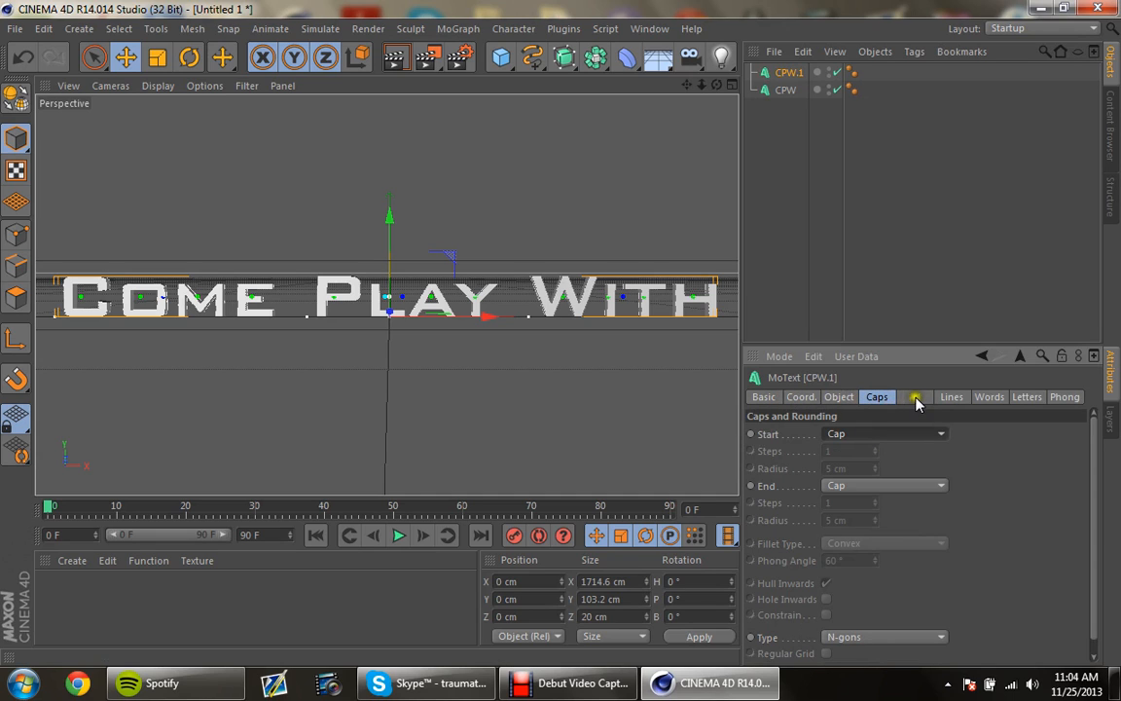
pyautogui.click(843, 399)
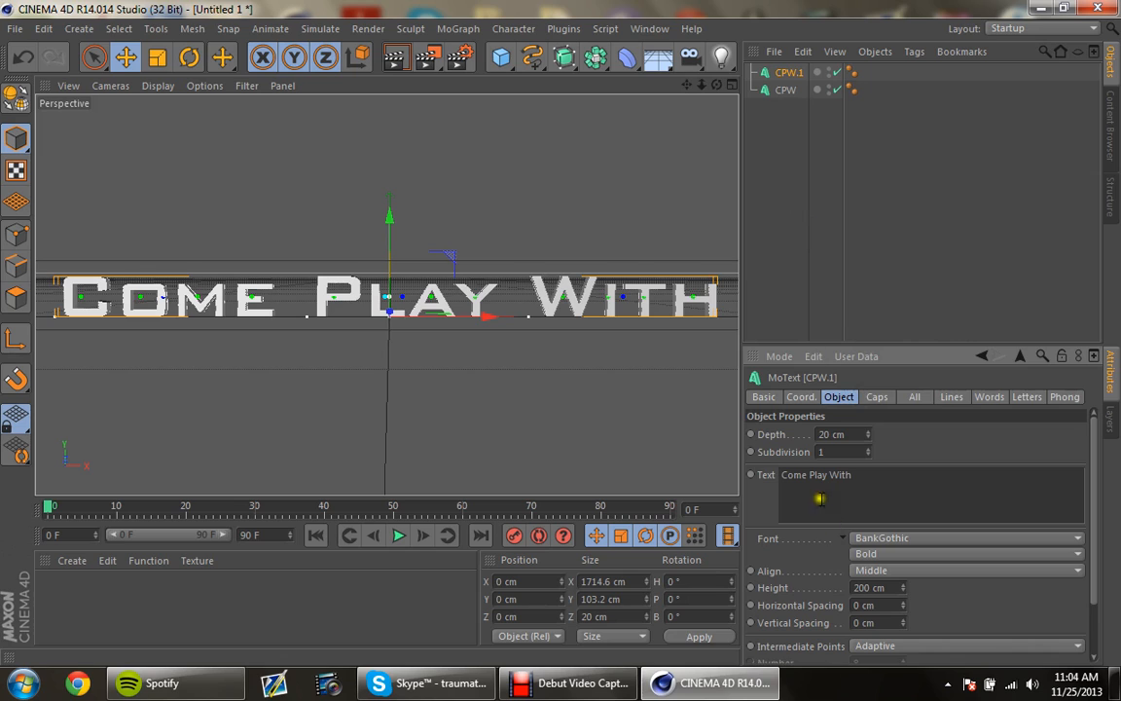
pyautogui.click(876, 398)
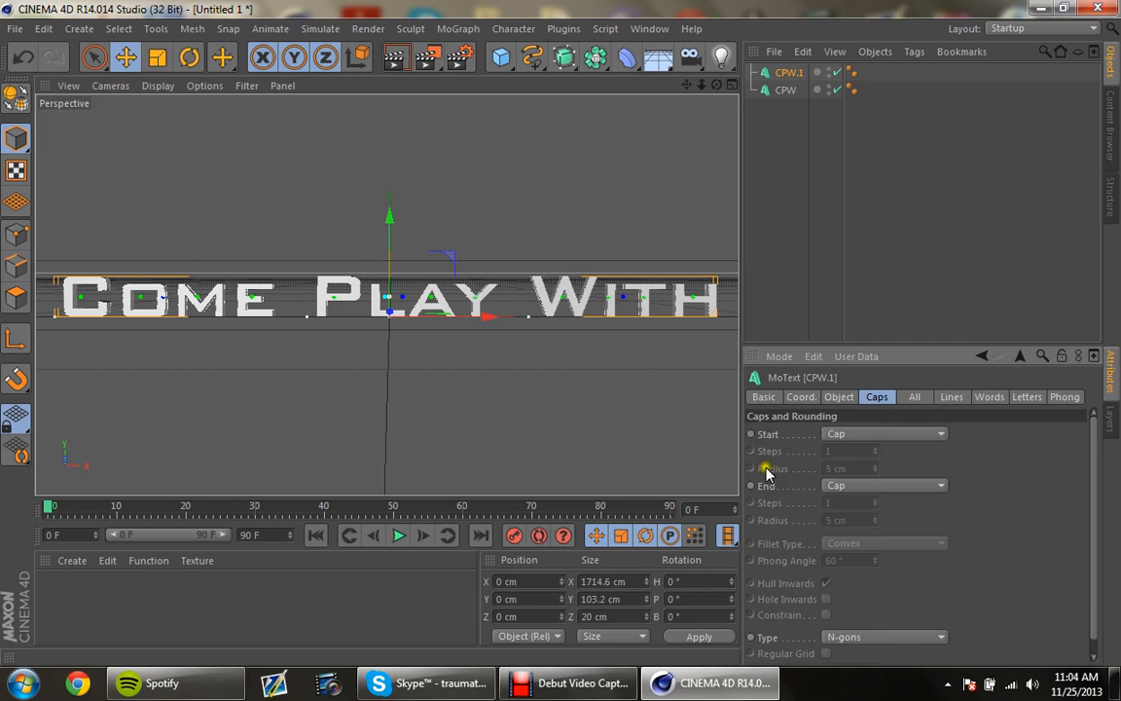
pyautogui.click(853, 433)
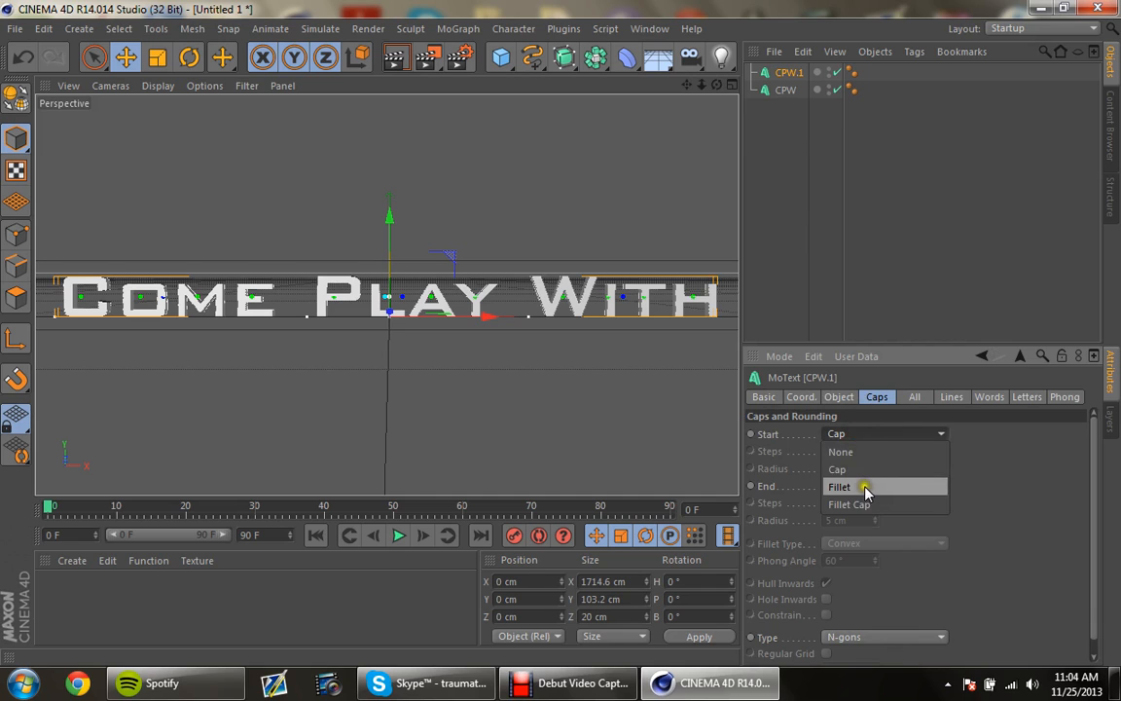
pyautogui.click(868, 481)
pyautogui.click(871, 486)
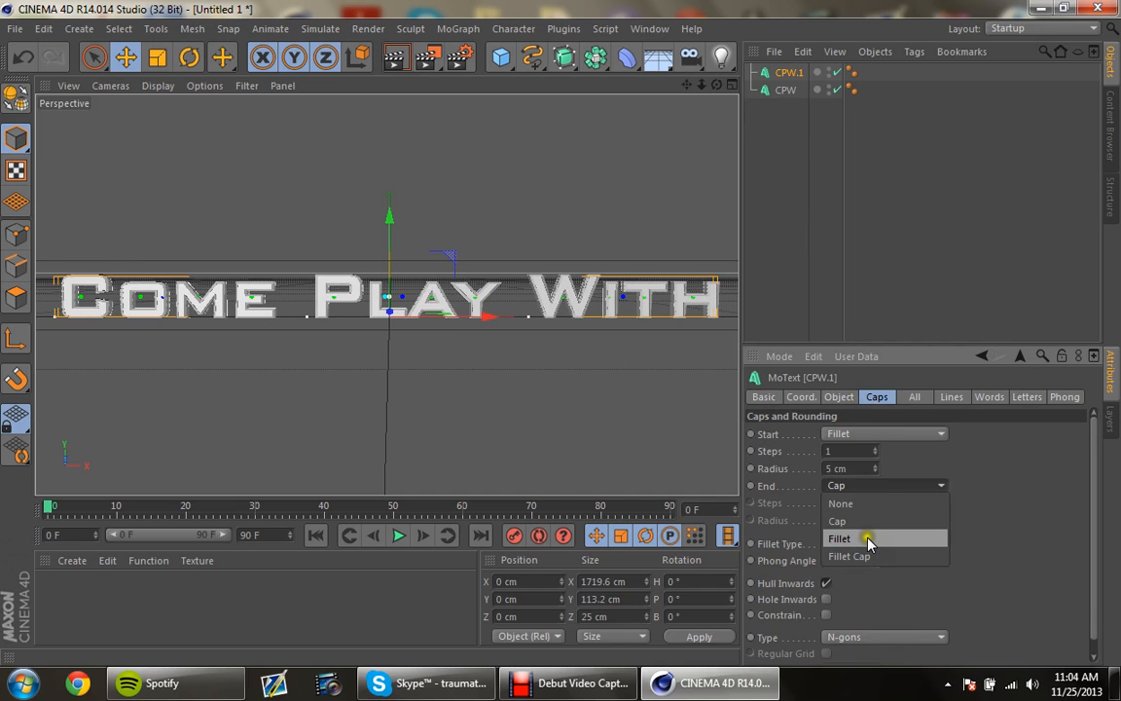
pyautogui.click(866, 537)
pyautogui.click(976, 463)
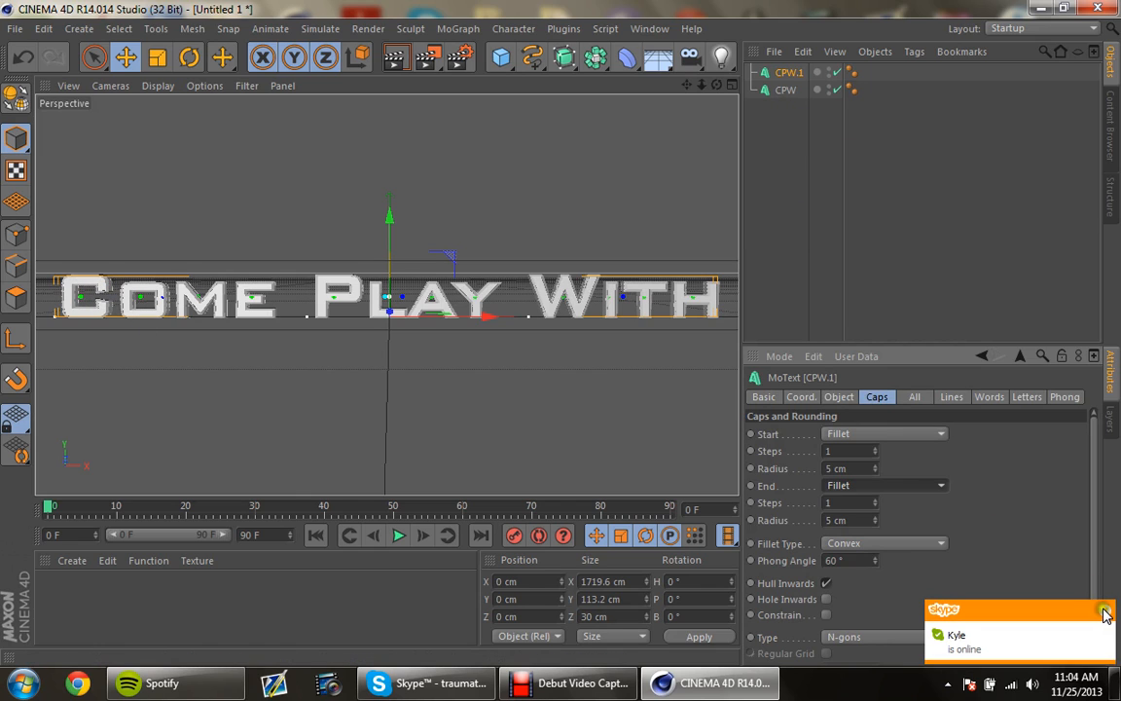
pyautogui.click(1106, 613)
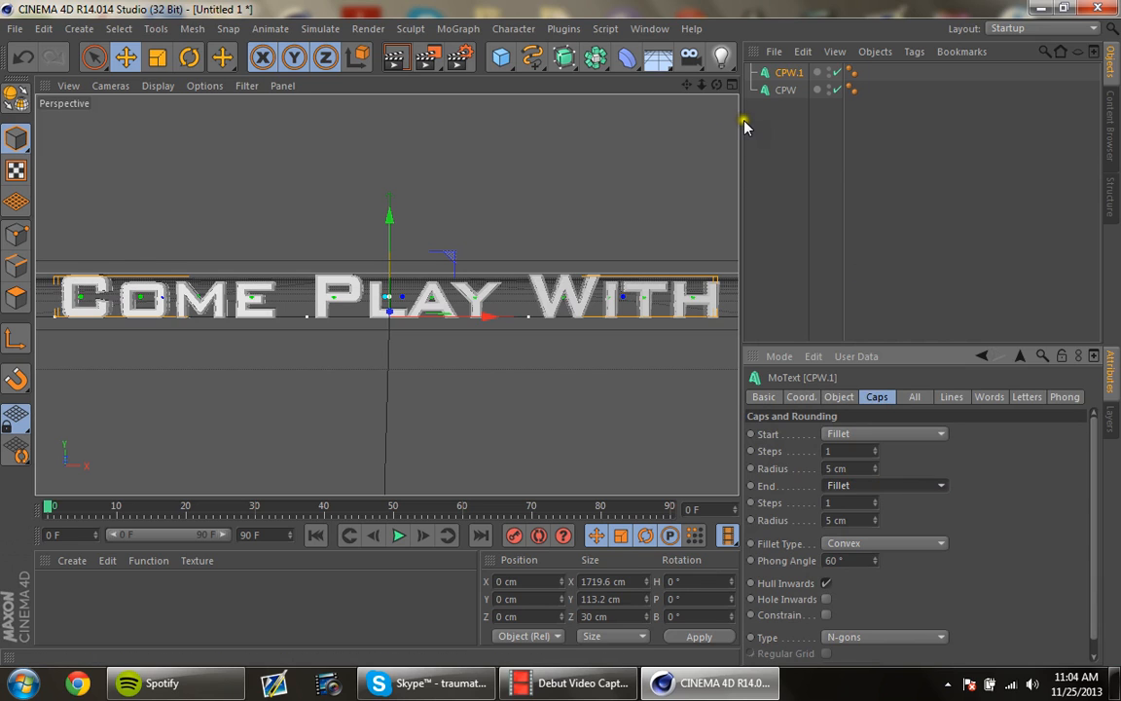
# Step: Group the two CPW text objects under a null and name the group CPW
pyautogui.moveTo(784, 73); pyautogui.dragTo(785, 80)
pyautogui.rightClick(793, 73)
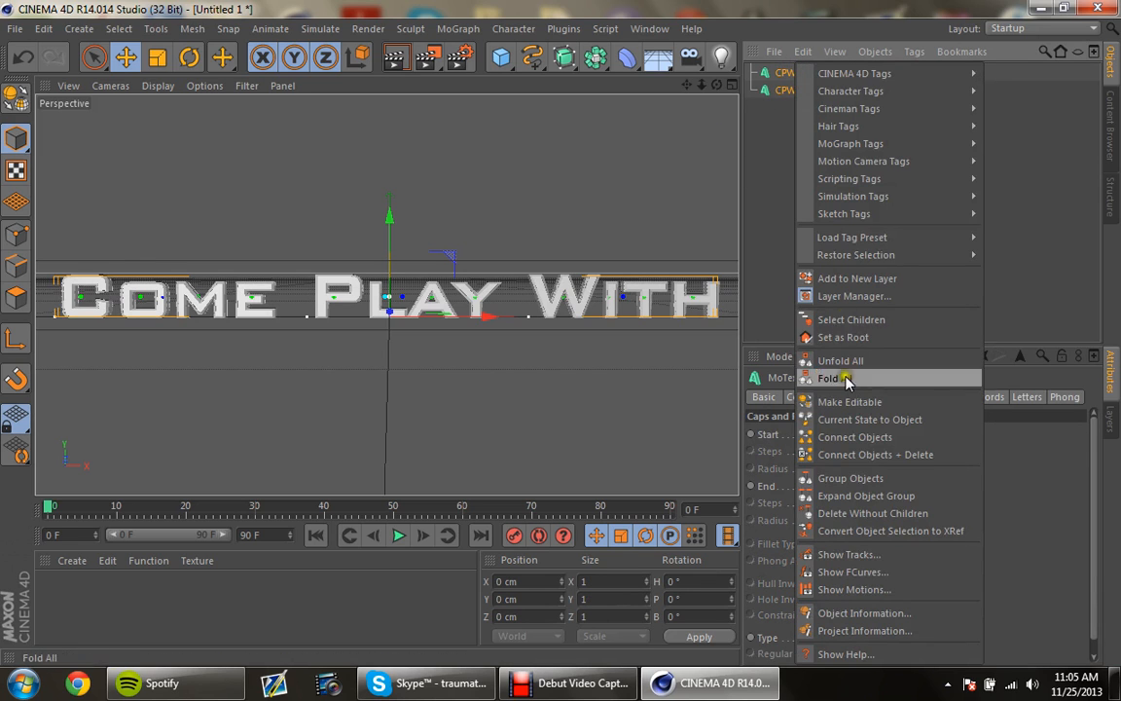
pyautogui.click(817, 478)
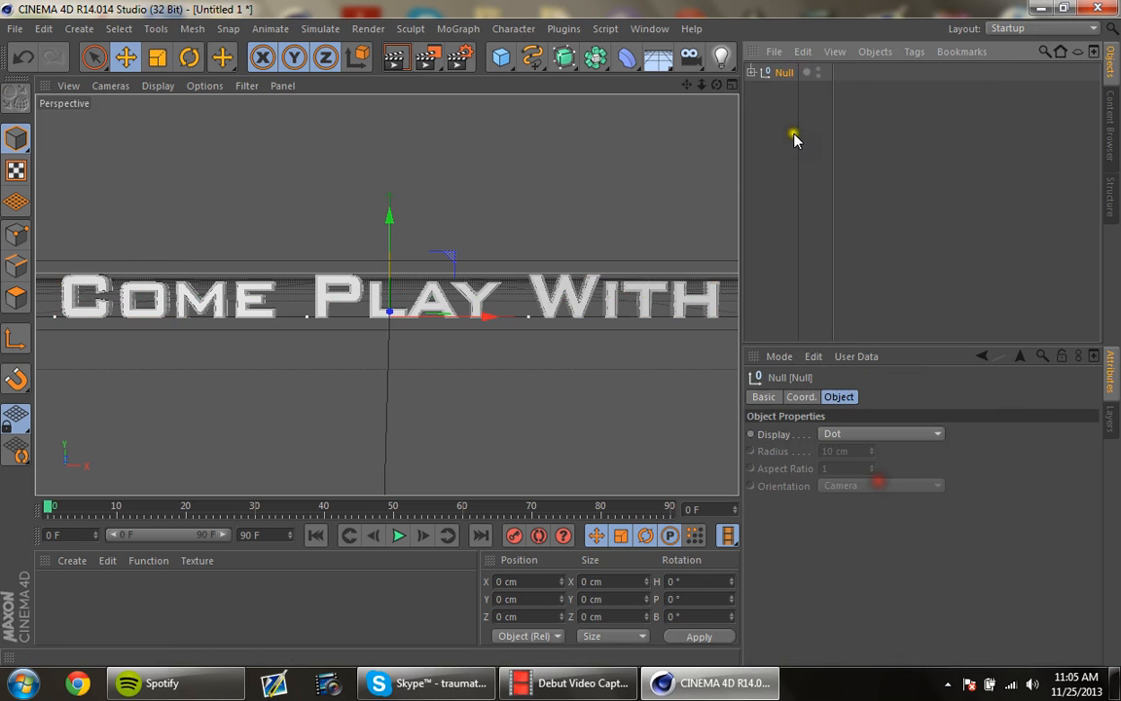
pyautogui.doubleClick(786, 72)
pyautogui.write('CPW')
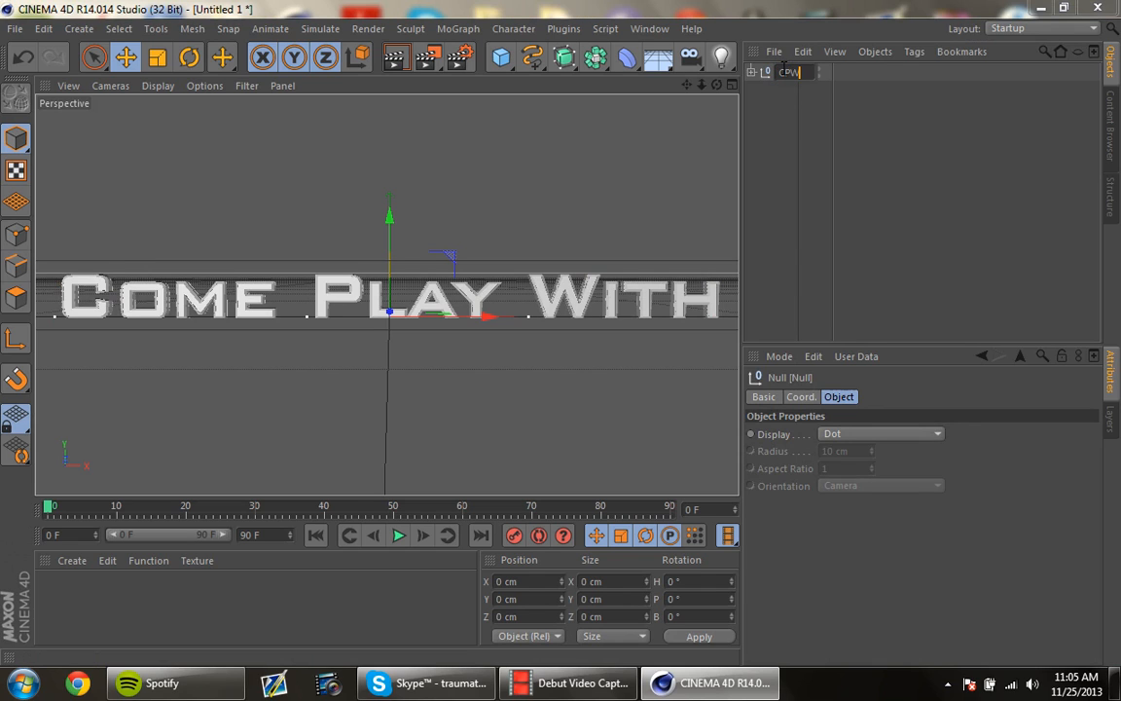
pyautogui.click(771, 145)
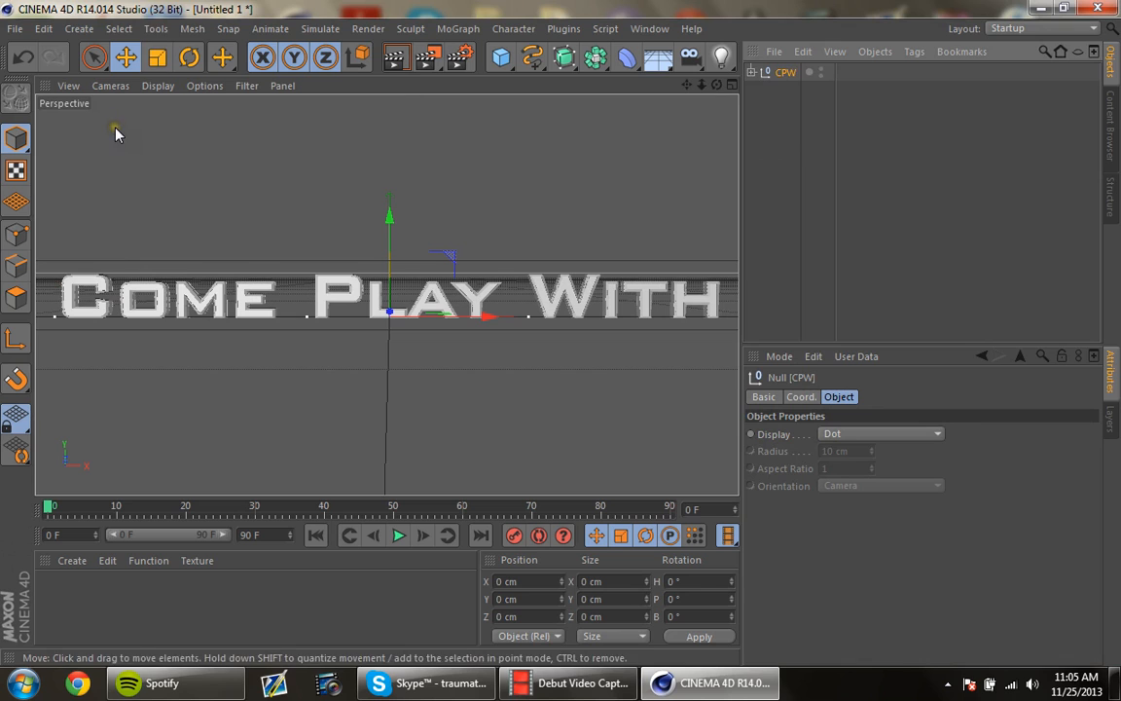
# Step: Merge the existing scene file containing the BHL logo from the BHL GFX folder into the current project
pyautogui.click(15, 31)
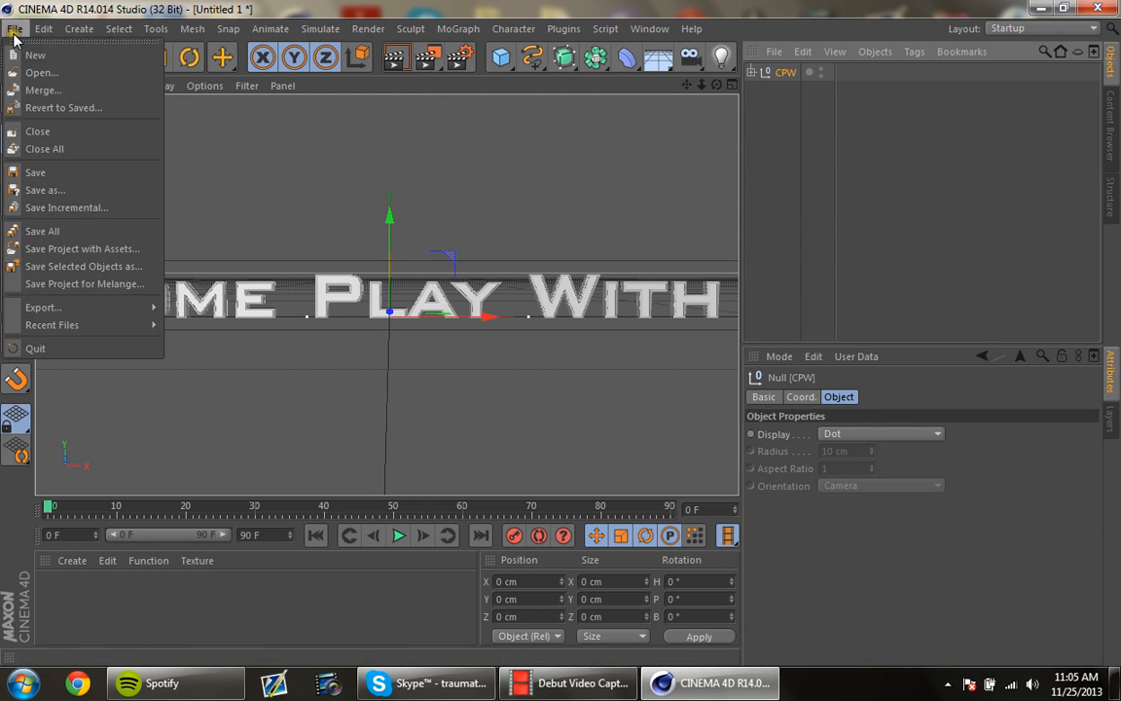
pyautogui.click(37, 90)
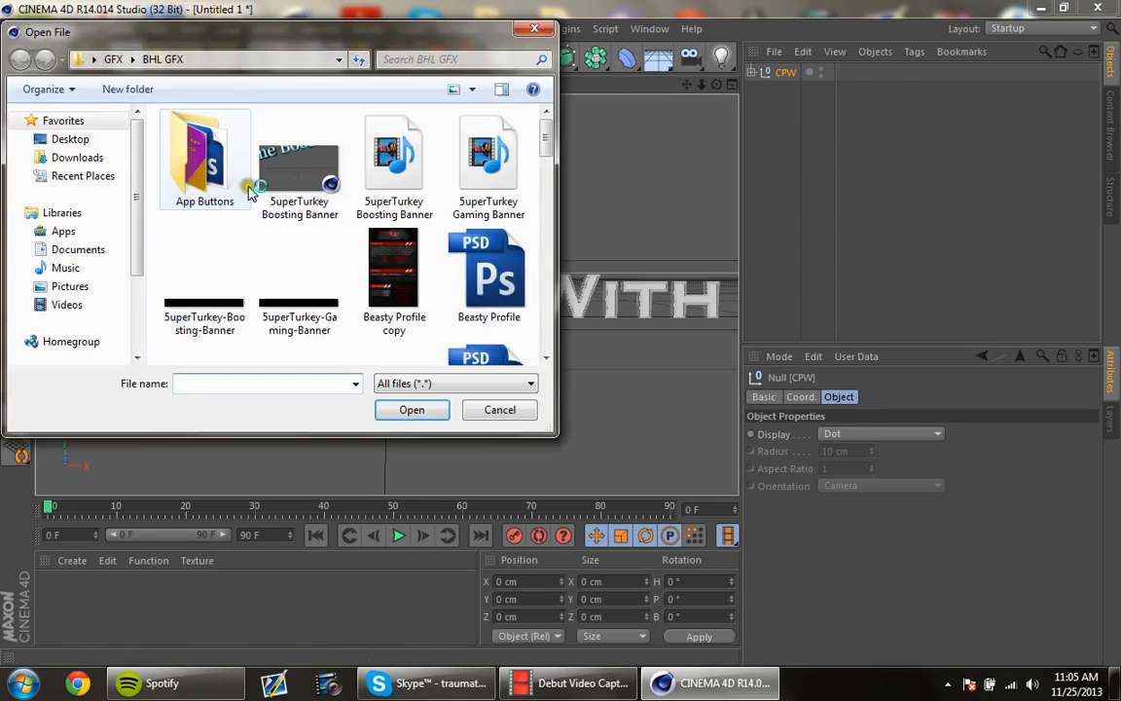
pyautogui.moveTo(547, 156); pyautogui.dragTo(548, 288)
pyautogui.click(234, 243)
pyautogui.click(406, 410)
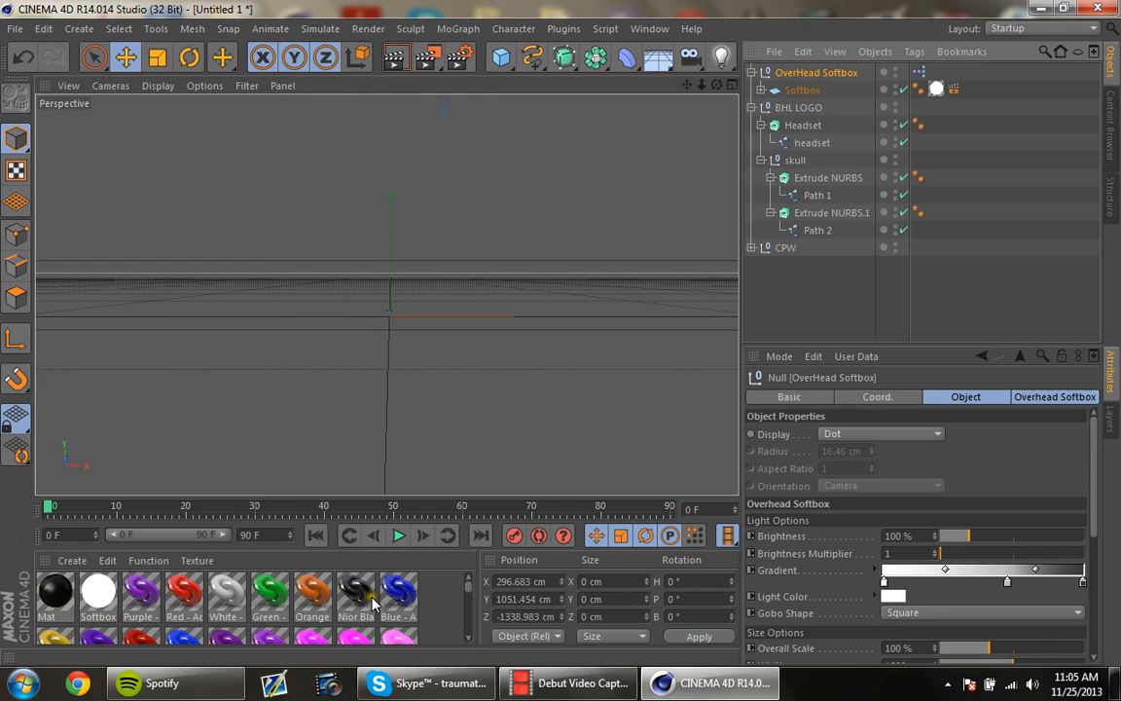
# Step: Delete the OverHead Softbox object from the scene and collapse the BHL LOGO hierarchy
pyautogui.click(834, 69)
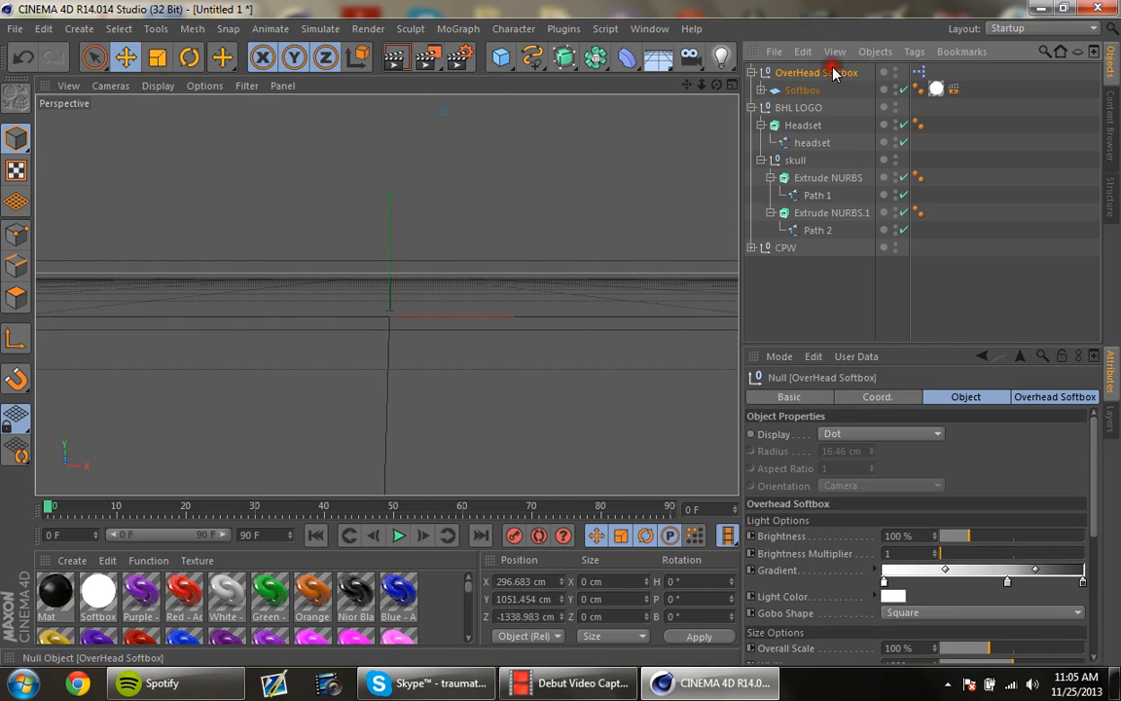
pyautogui.press('Delete')
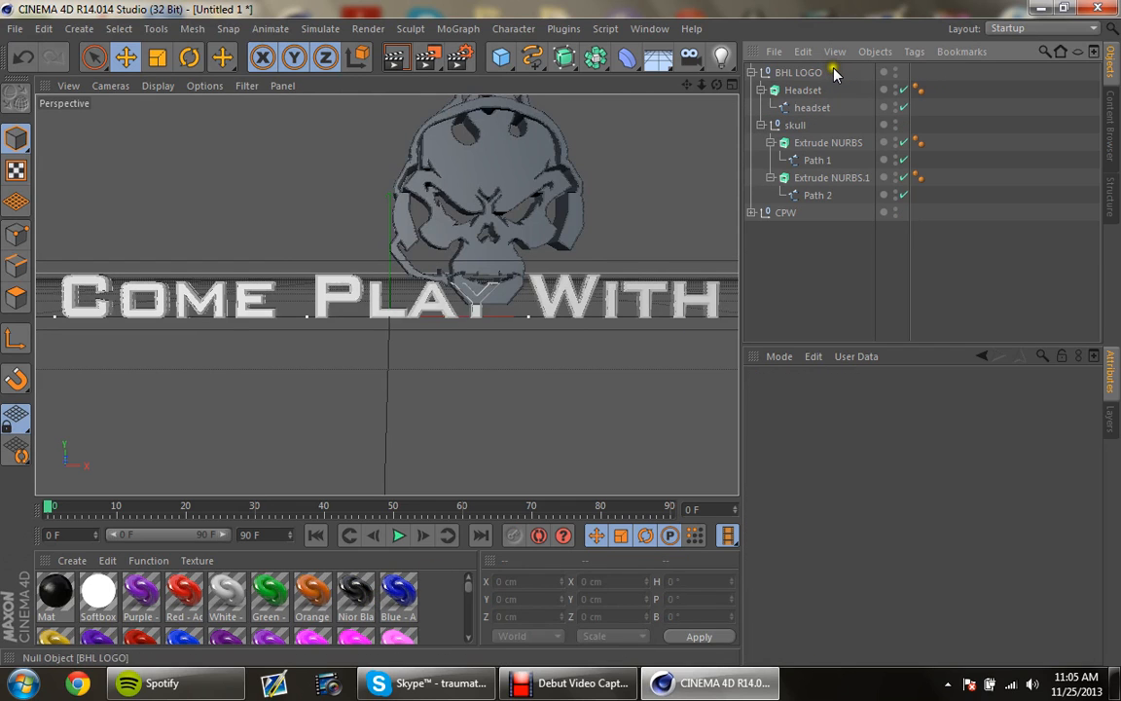
pyautogui.click(751, 73)
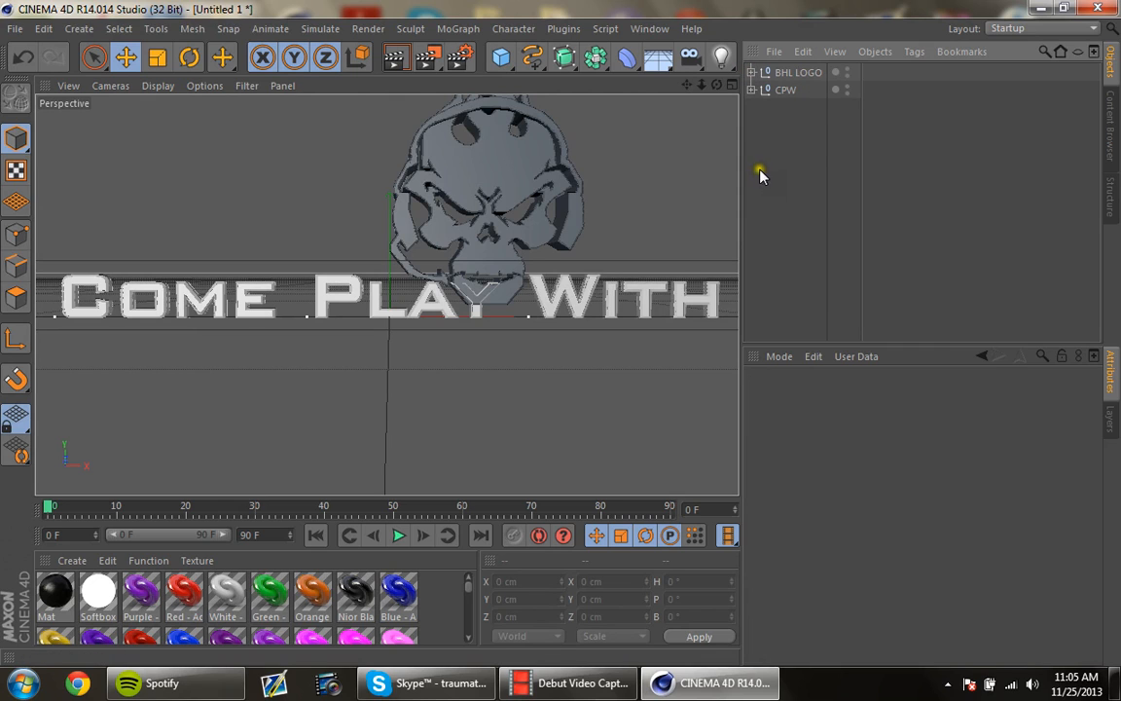
# Step: Move the BHL LOGO group up and to the side of the text, to about X -252 cm and Y 143 cm
pyautogui.click(789, 73)
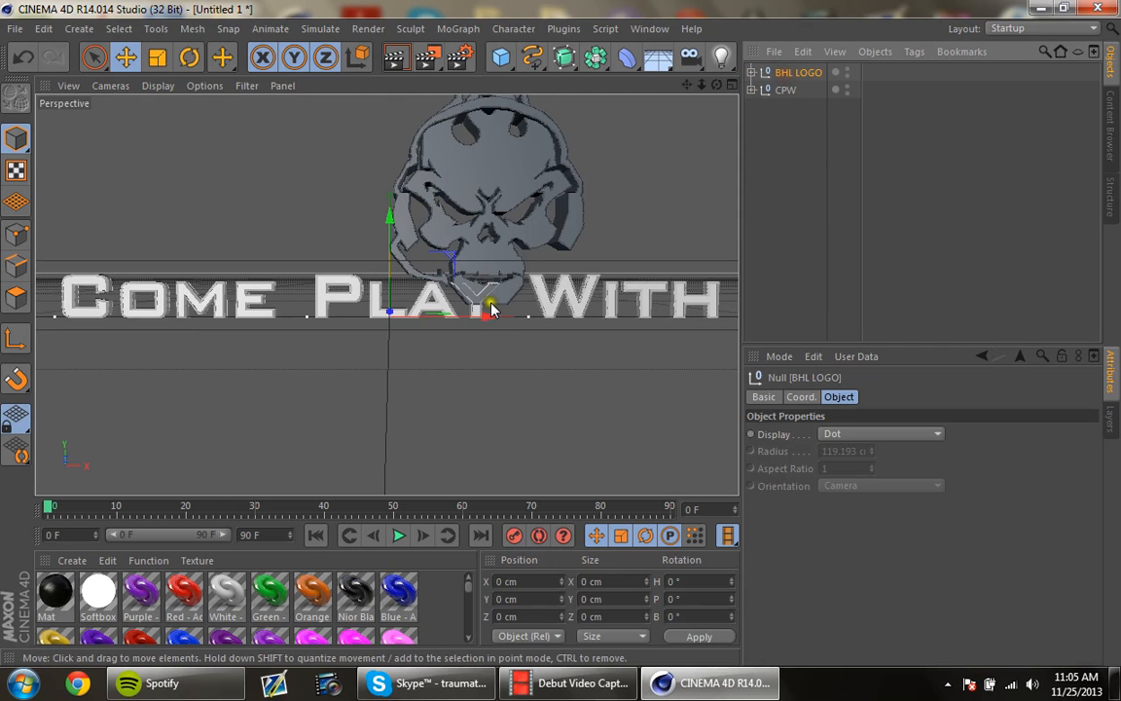
pyautogui.moveTo(486, 318); pyautogui.dragTo(378, 317)
pyautogui.moveTo(288, 220); pyautogui.dragTo(282, 163)
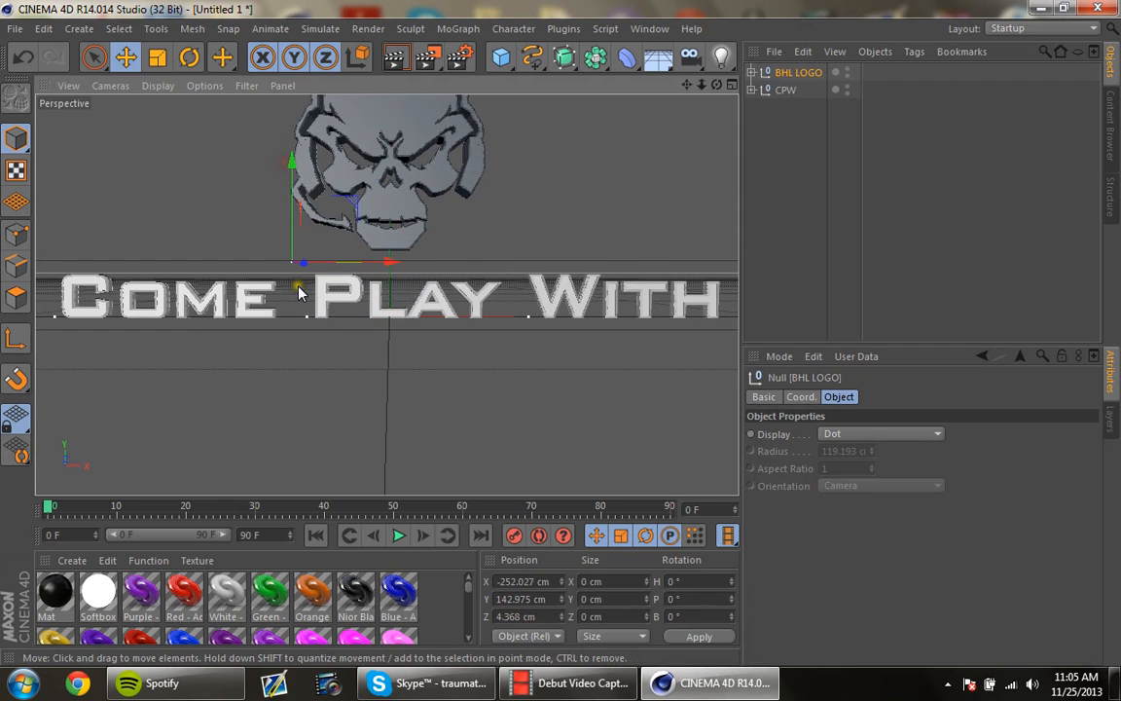
# Step: Apply the pale yellow A1ienGFX material to the filleted outline text object CPW.1
pyautogui.click(469, 635)
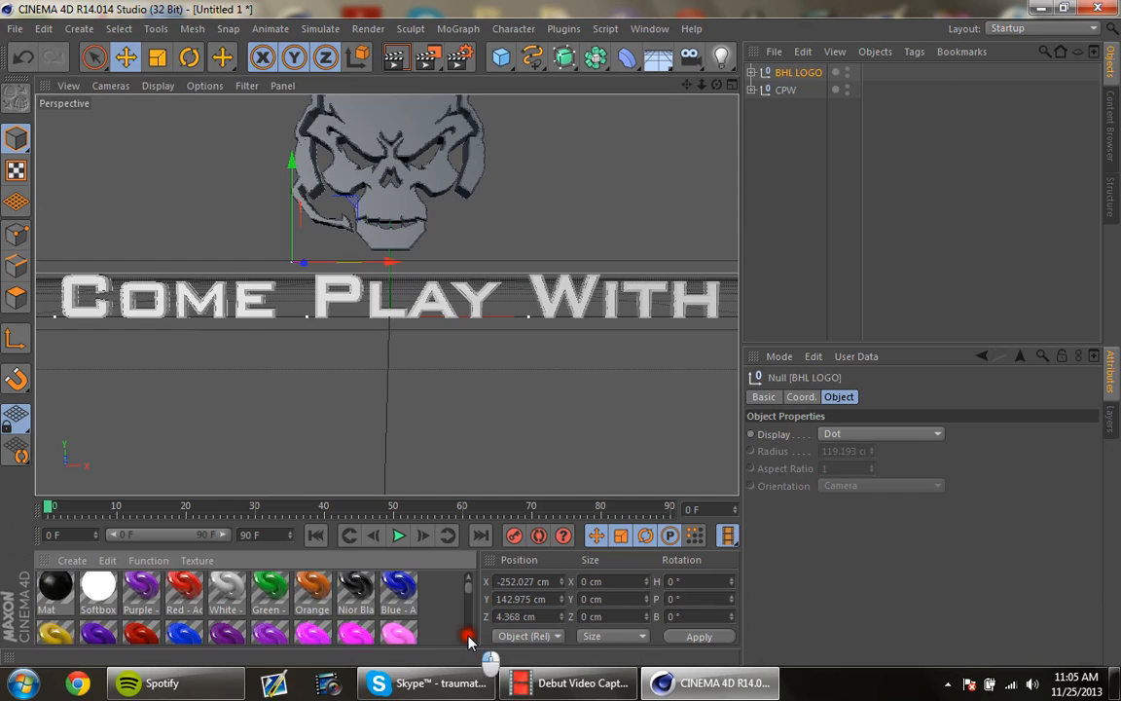
pyautogui.click(468, 635)
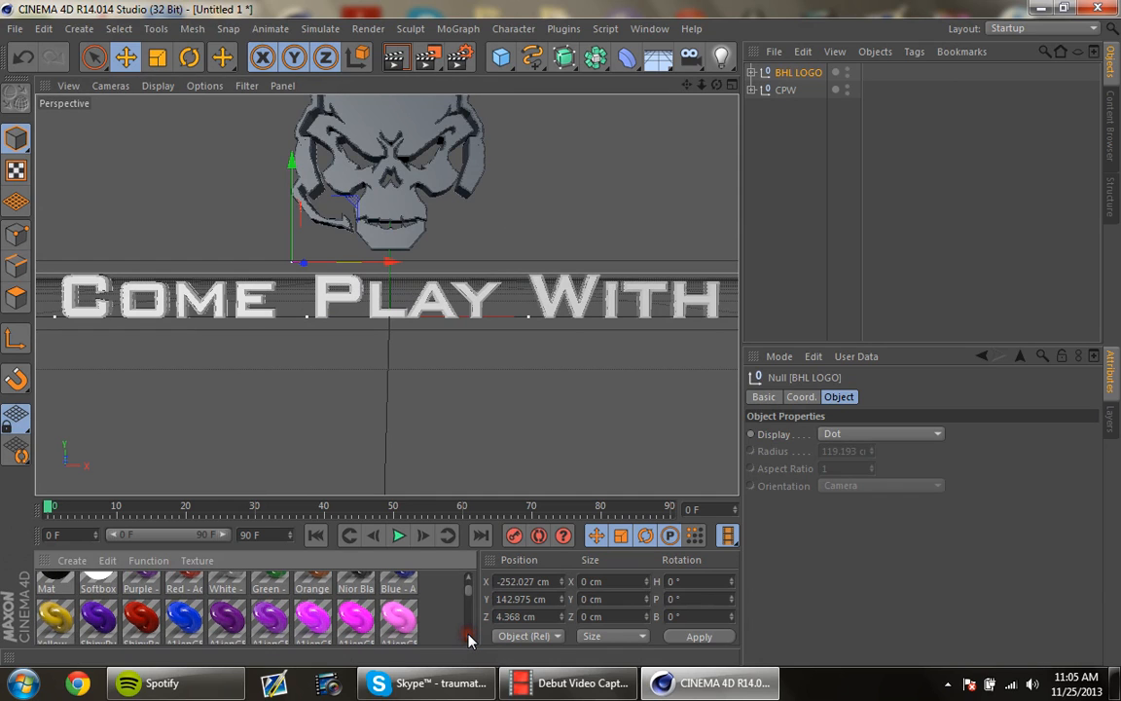
pyautogui.click(468, 635)
pyautogui.click(468, 635)
pyautogui.moveTo(468, 593); pyautogui.dragTo(469, 599)
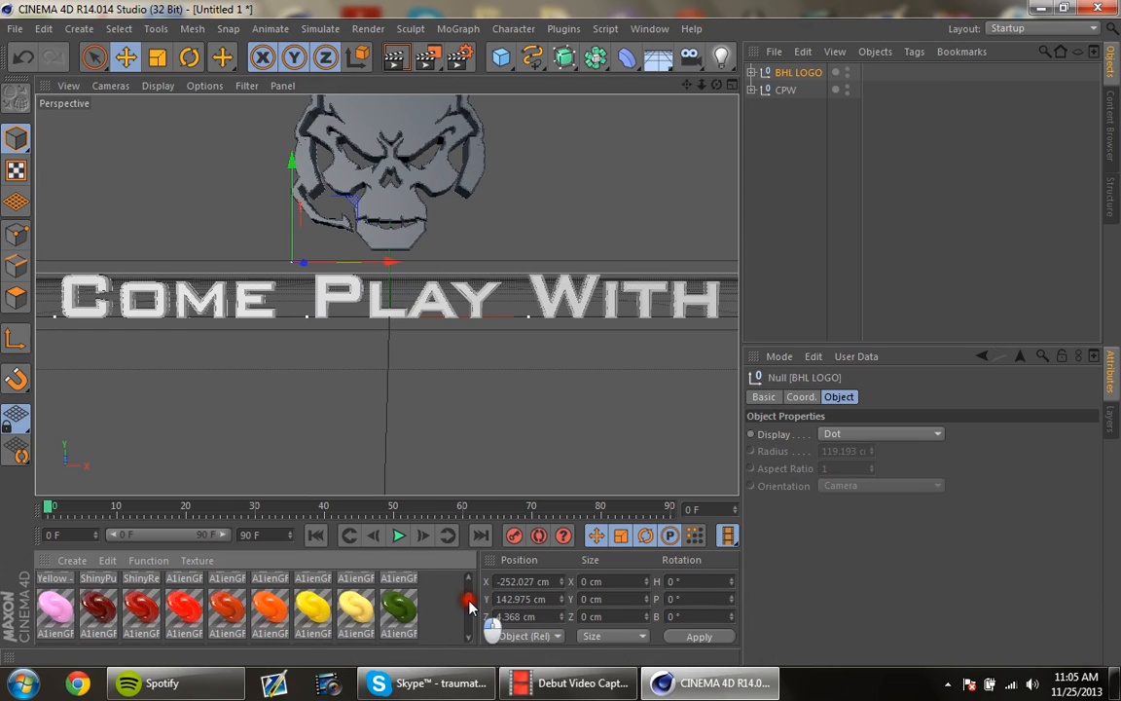
pyautogui.moveTo(368, 608); pyautogui.dragTo(112, 292)
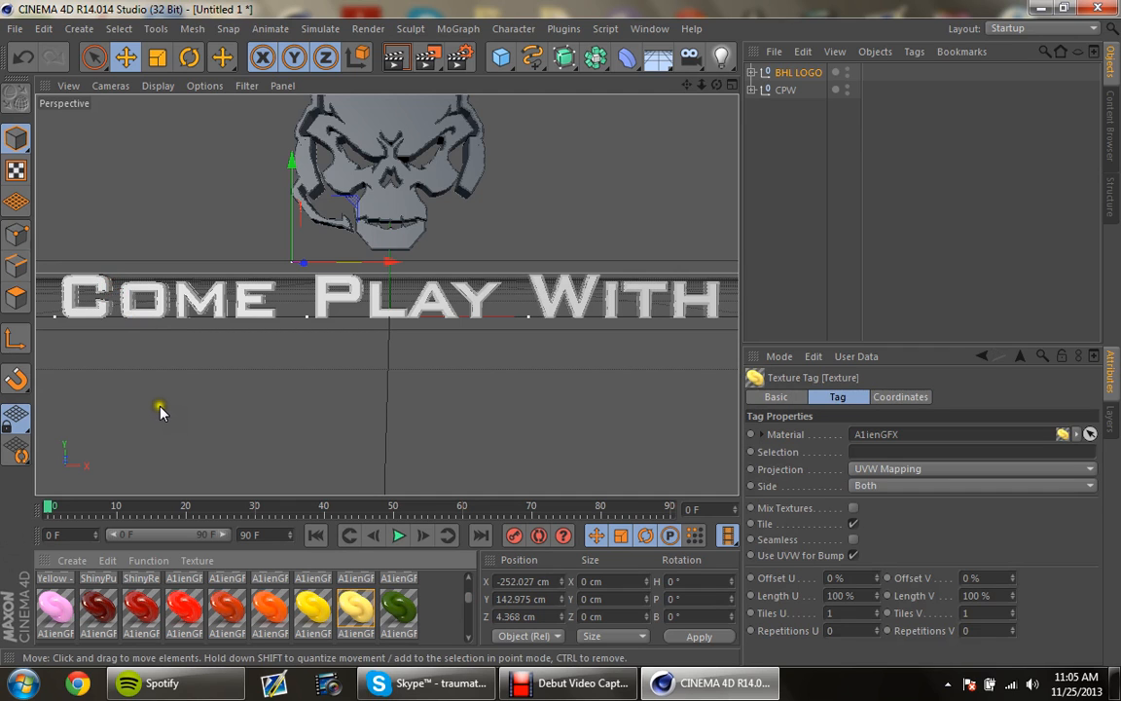
# Step: Apply the Black material to the inner CPW text object and preview-render the view
pyautogui.moveTo(467, 604); pyautogui.dragTo(466, 616)
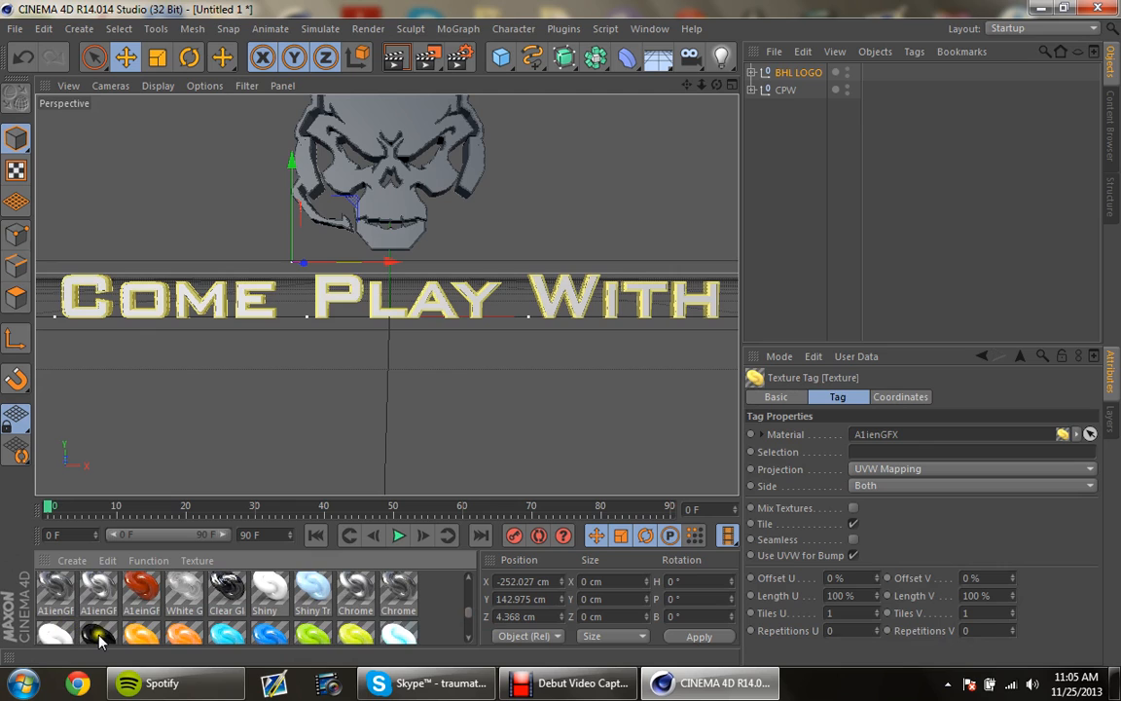
pyautogui.moveTo(98, 627); pyautogui.dragTo(156, 292)
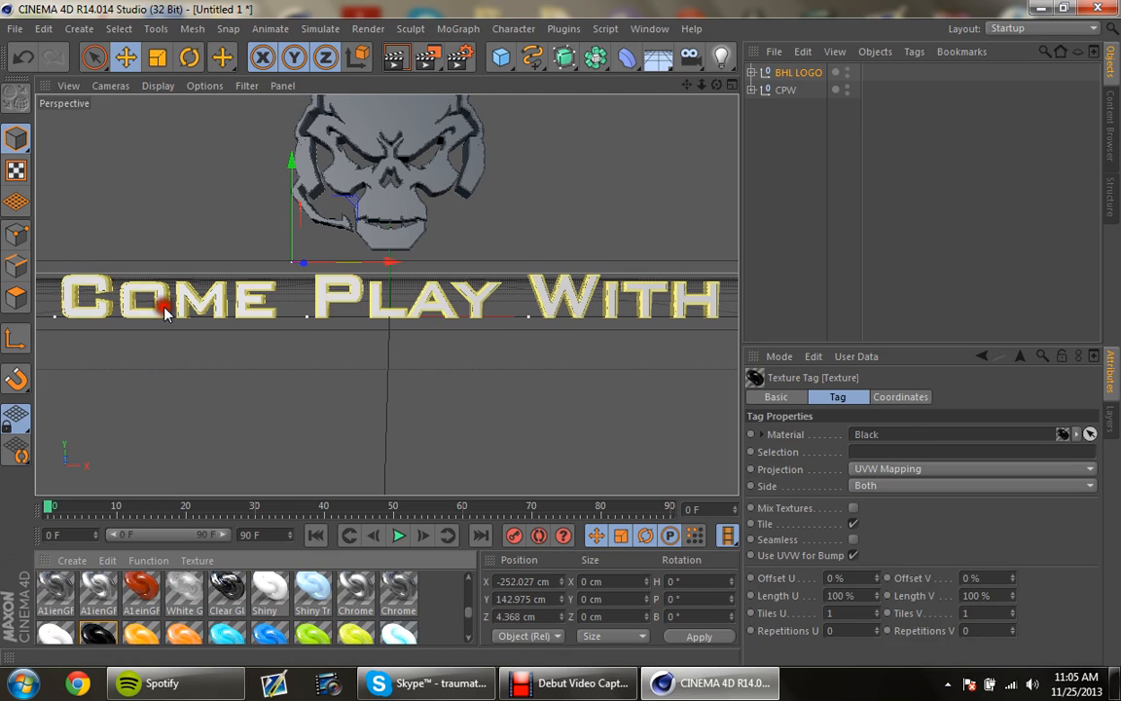
pyautogui.click(394, 60)
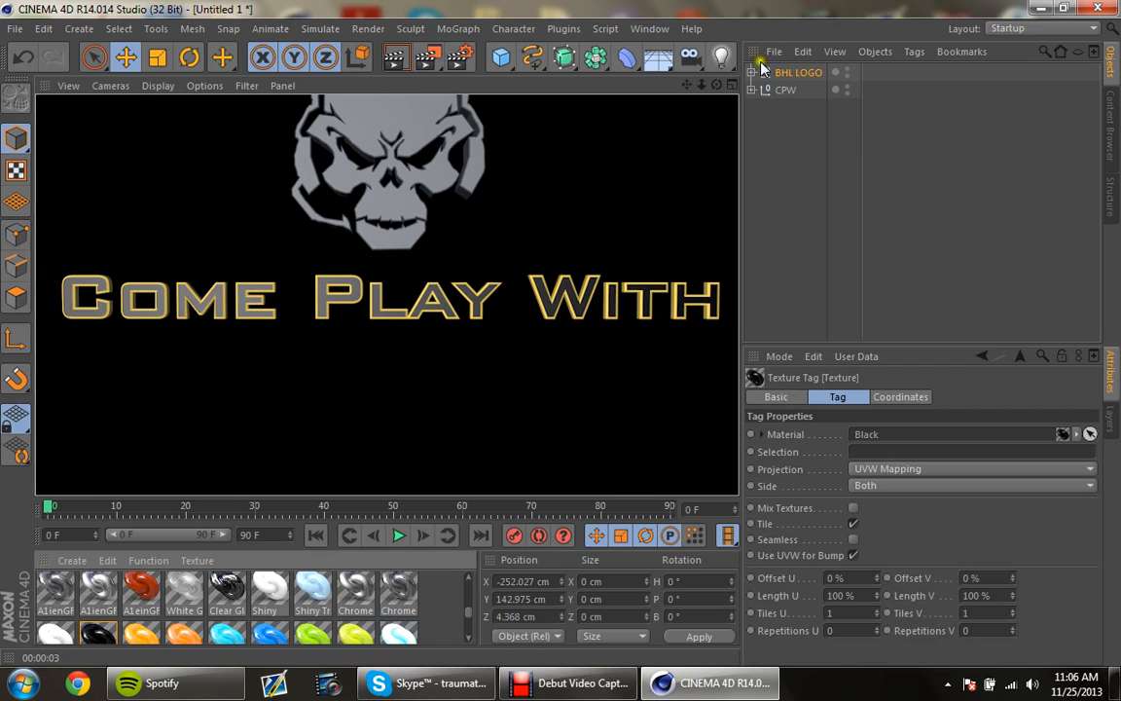
# Step: Add an area light and move it in front of the text to about Z -3130 cm
pyautogui.moveTo(722, 56); pyautogui.dragTo(904, 123)
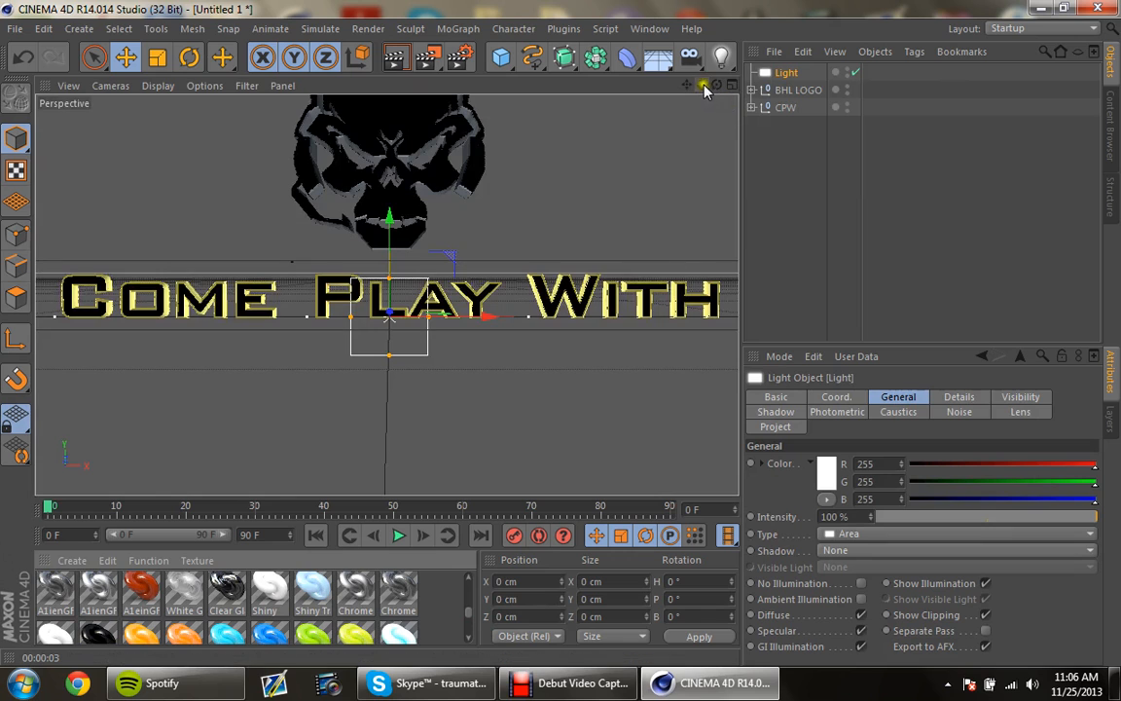
pyautogui.moveTo(703, 85); pyautogui.dragTo(550, 334)
pyautogui.moveTo(486, 303); pyautogui.dragTo(584, 358)
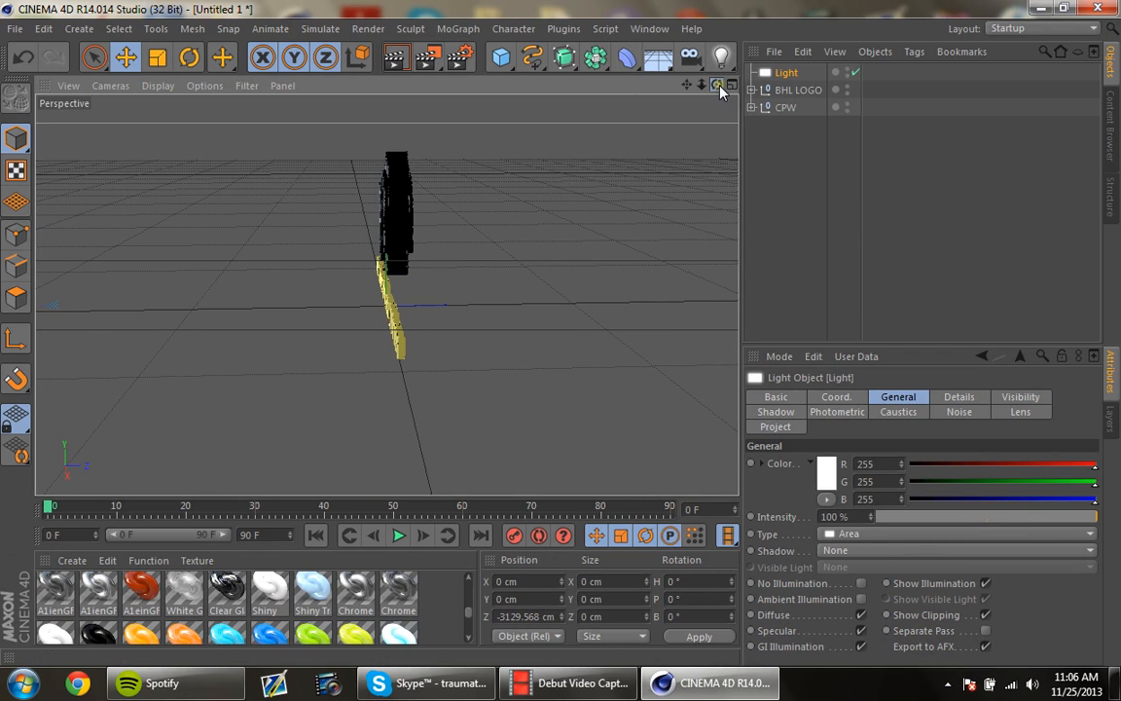
# Step: Set the area light's intensity to 66% and preview-render the text and logo from the front
pyautogui.moveTo(717, 86); pyautogui.dragTo(565, 336)
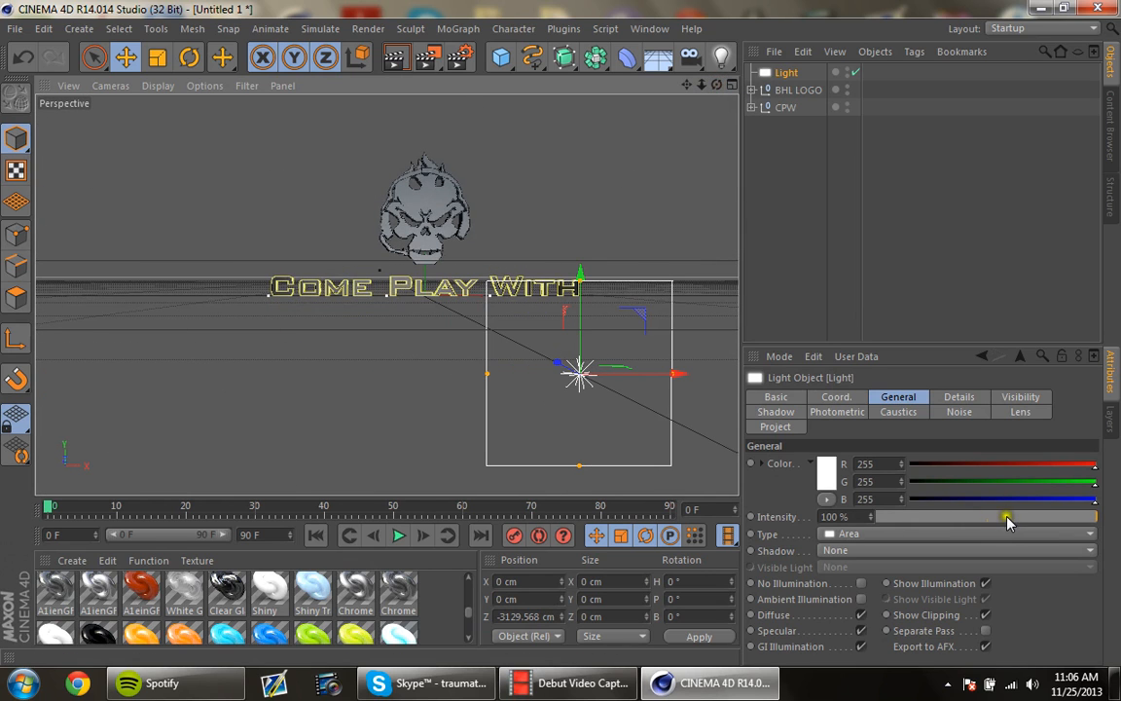
pyautogui.moveTo(1007, 523); pyautogui.dragTo(1000, 496)
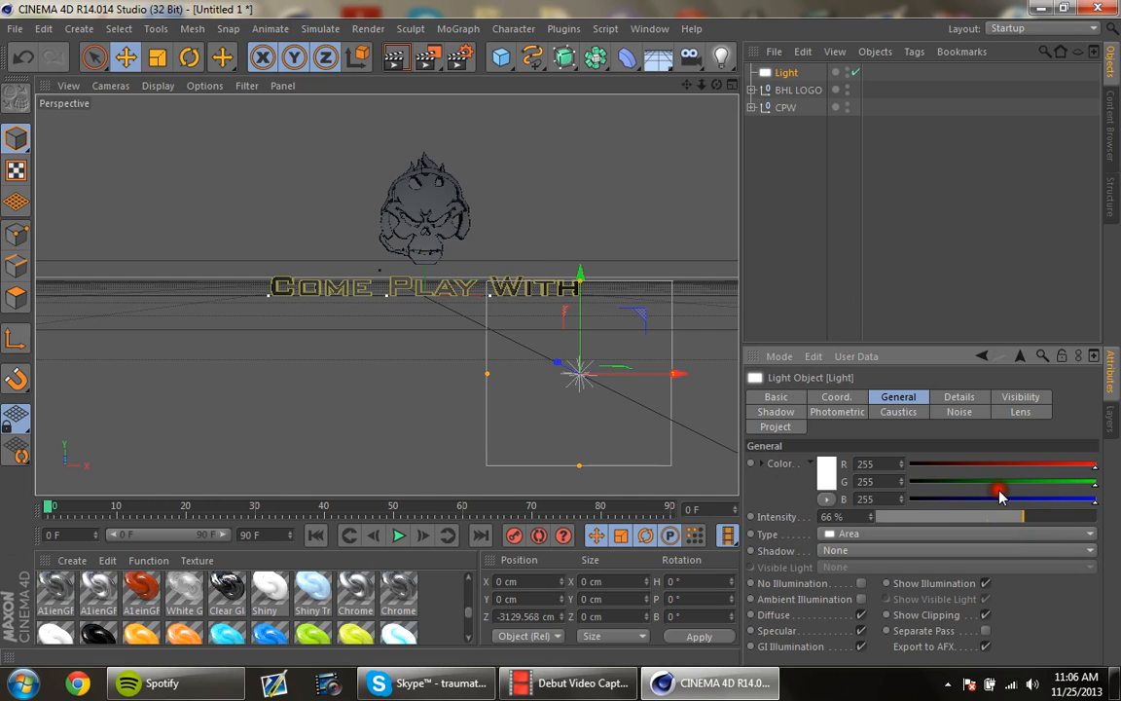
pyautogui.moveTo(717, 85)
pyautogui.mouseDown()
pyautogui.moveTo(561, 341)
pyautogui.moveTo(699, 90)
pyautogui.moveTo(560, 334)
pyautogui.mouseUp()
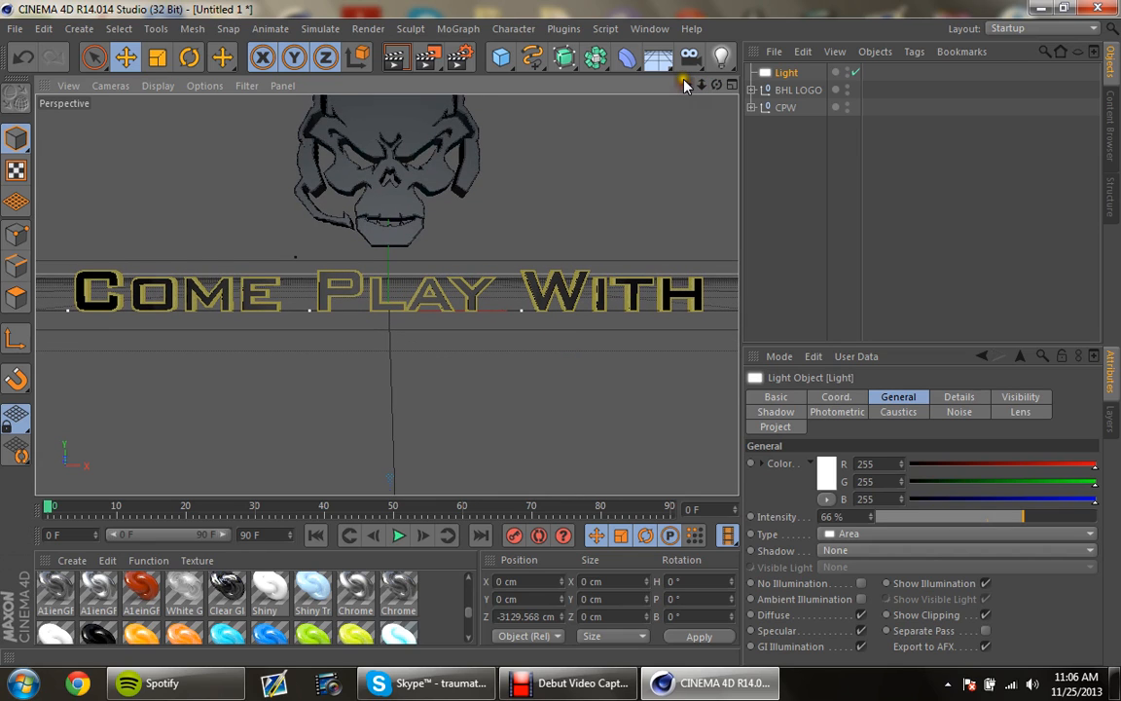
pyautogui.click(394, 60)
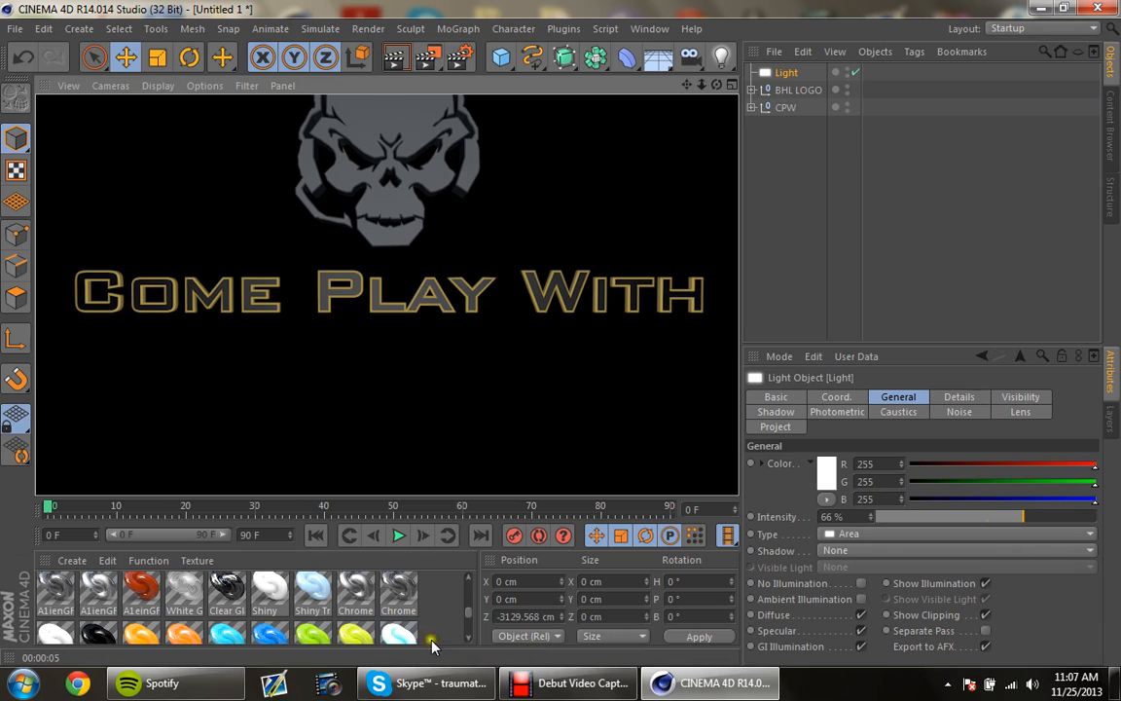
# Step: Apply the Black material to the logo's headset and pale yellow A1ienGFX to its jaw and skull, and preview-render the view
pyautogui.moveTo(100, 638); pyautogui.dragTo(310, 176)
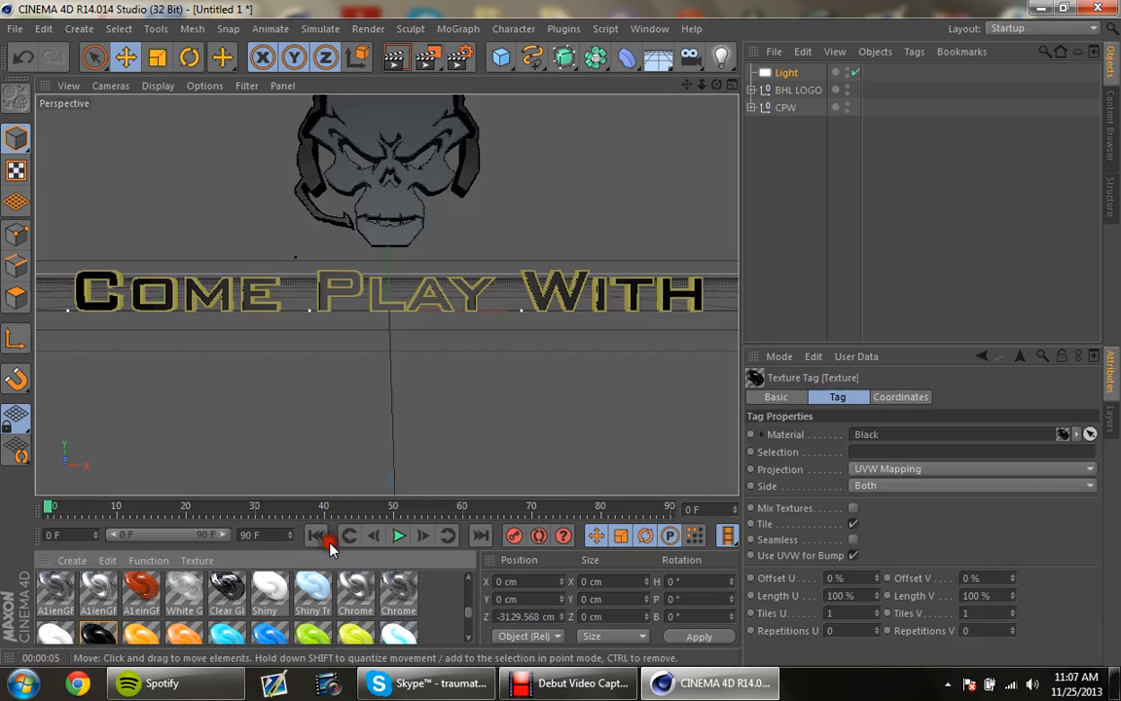
pyautogui.scroll(-5, 470, 608)
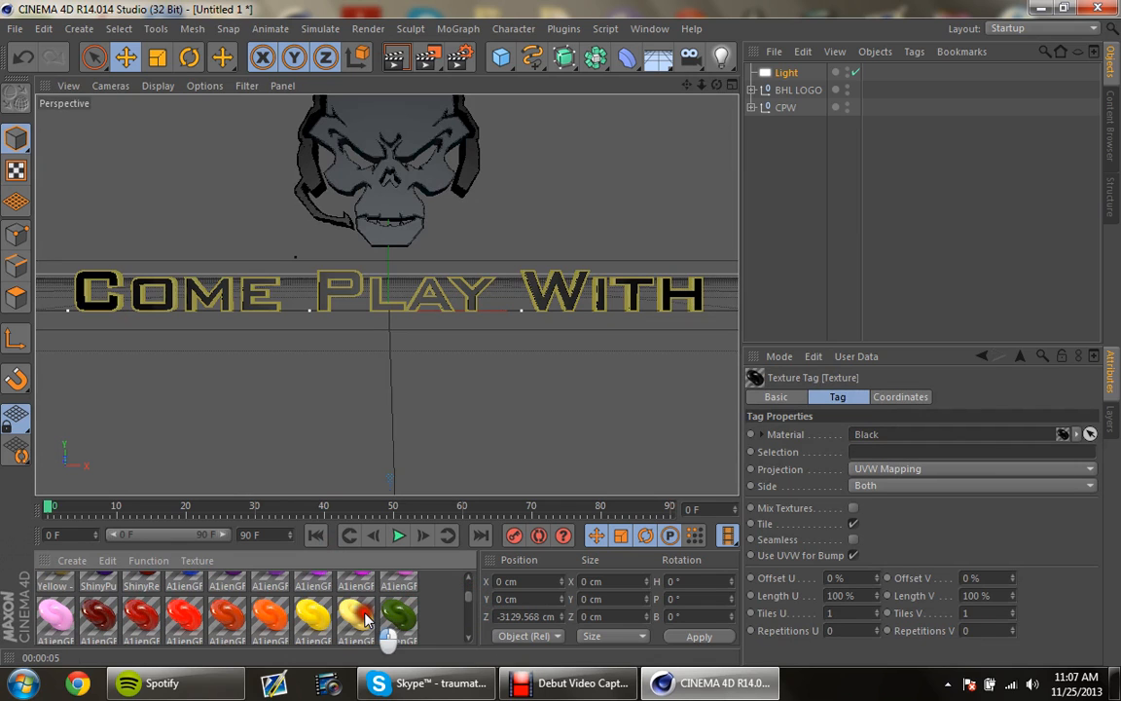
pyautogui.moveTo(356, 613); pyautogui.dragTo(373, 263)
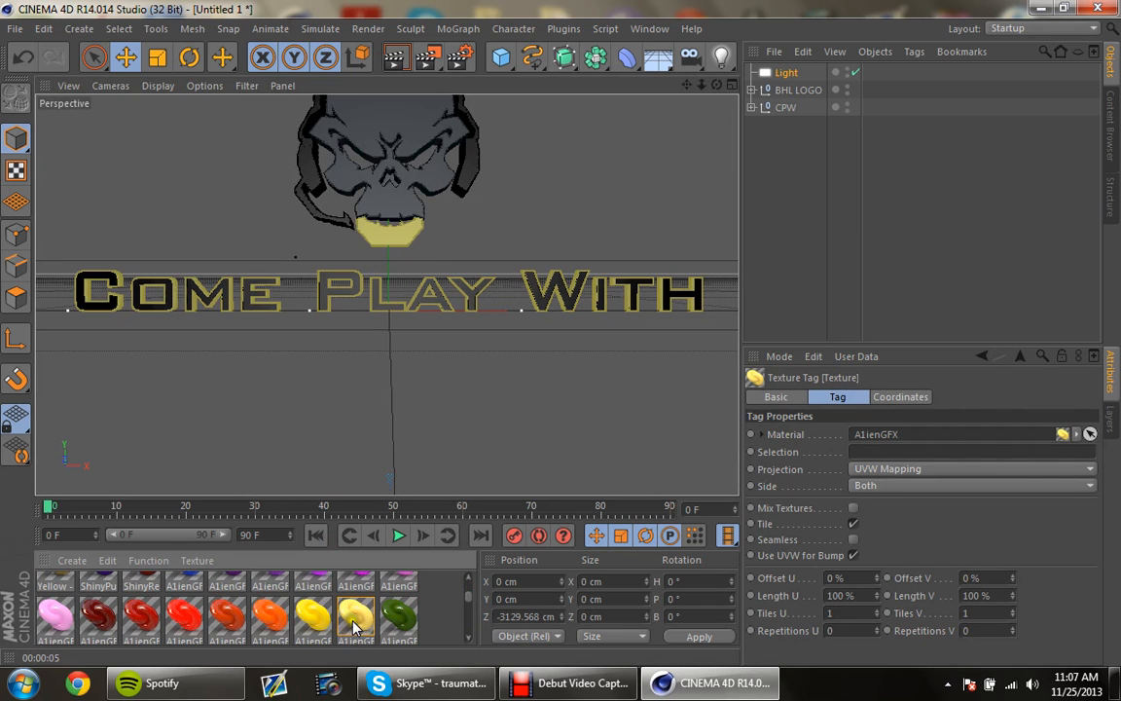
pyautogui.moveTo(353, 620); pyautogui.dragTo(389, 200)
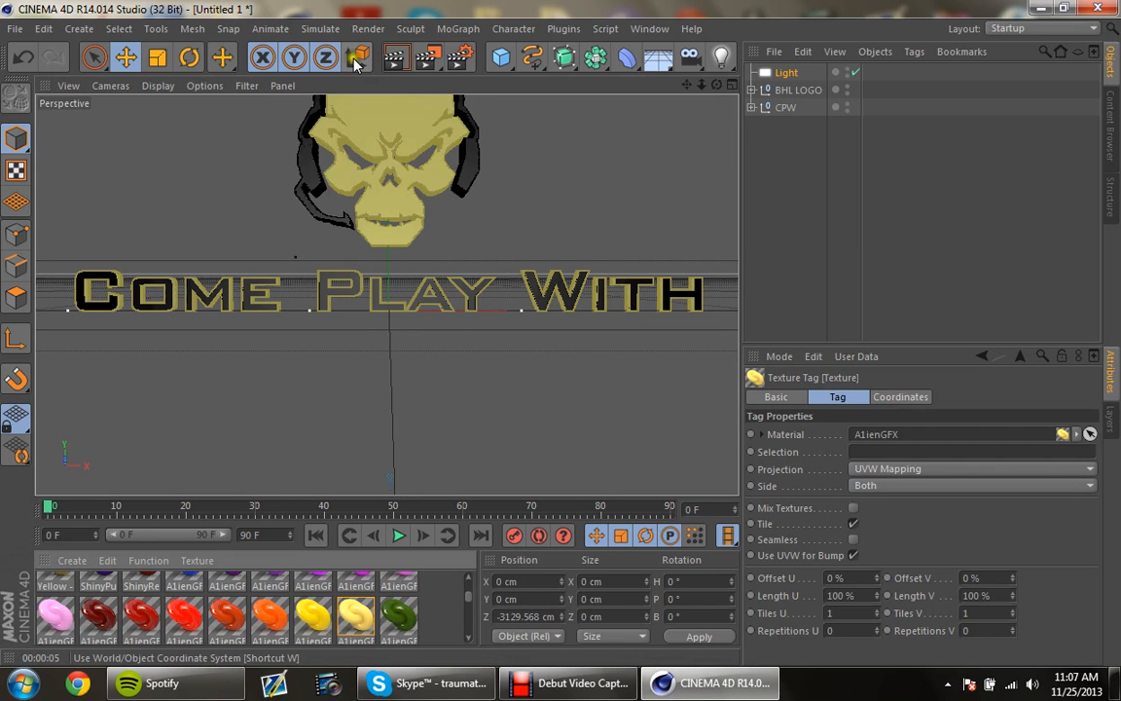
pyautogui.click(396, 59)
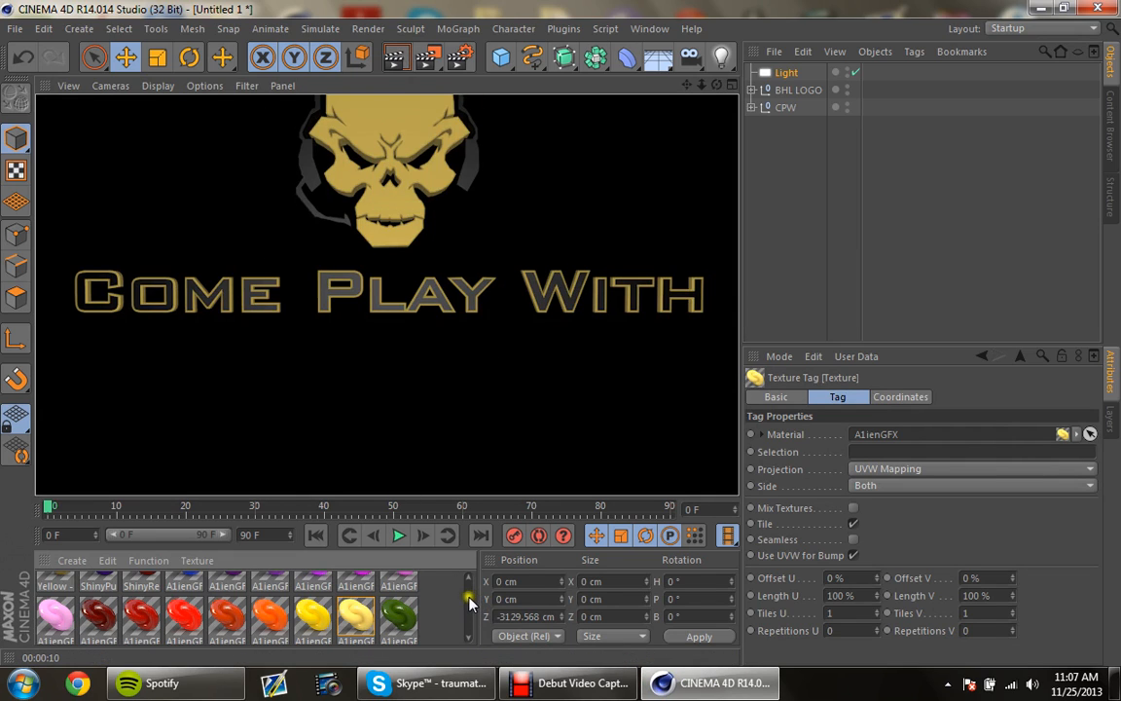
# Step: Duplicate the CPW group, place the copy directly above the original in the hierarchy, and rename it Soup
pyautogui.moveTo(469, 598); pyautogui.dragTo(470, 576)
pyautogui.click(797, 141)
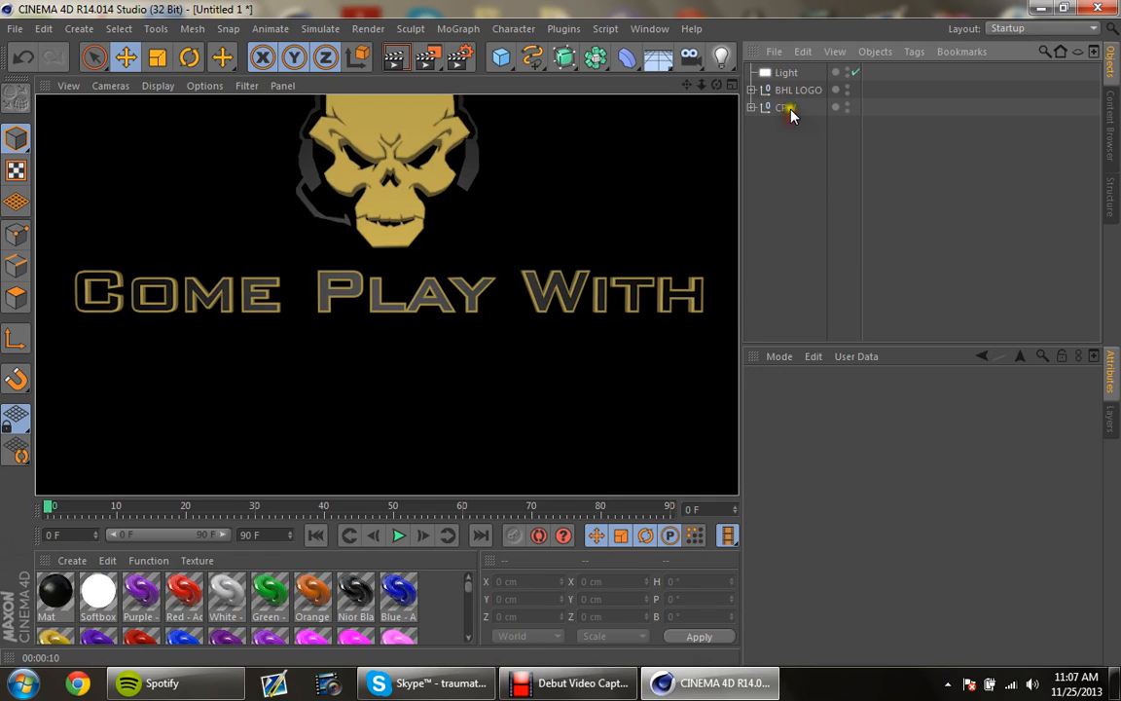
pyautogui.click(786, 108)
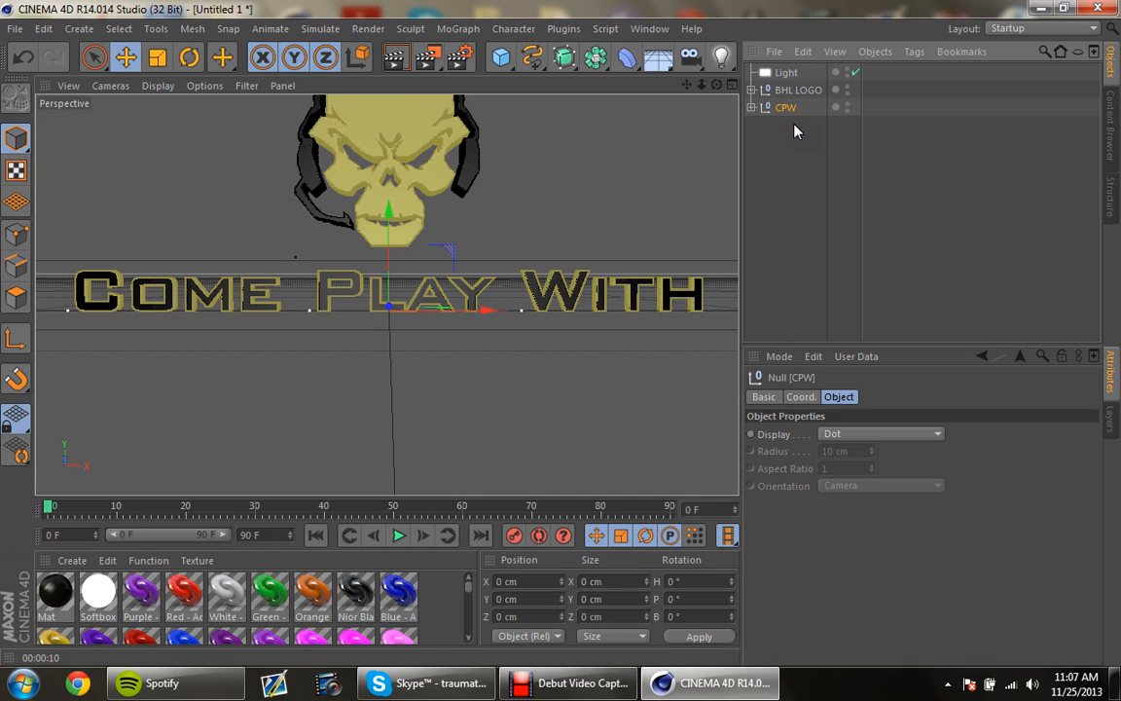
pyautogui.hotkey('ctrl', 'c')
pyautogui.hotkey('ctrl', 'v')
pyautogui.moveTo(790, 73); pyautogui.dragTo(791, 108)
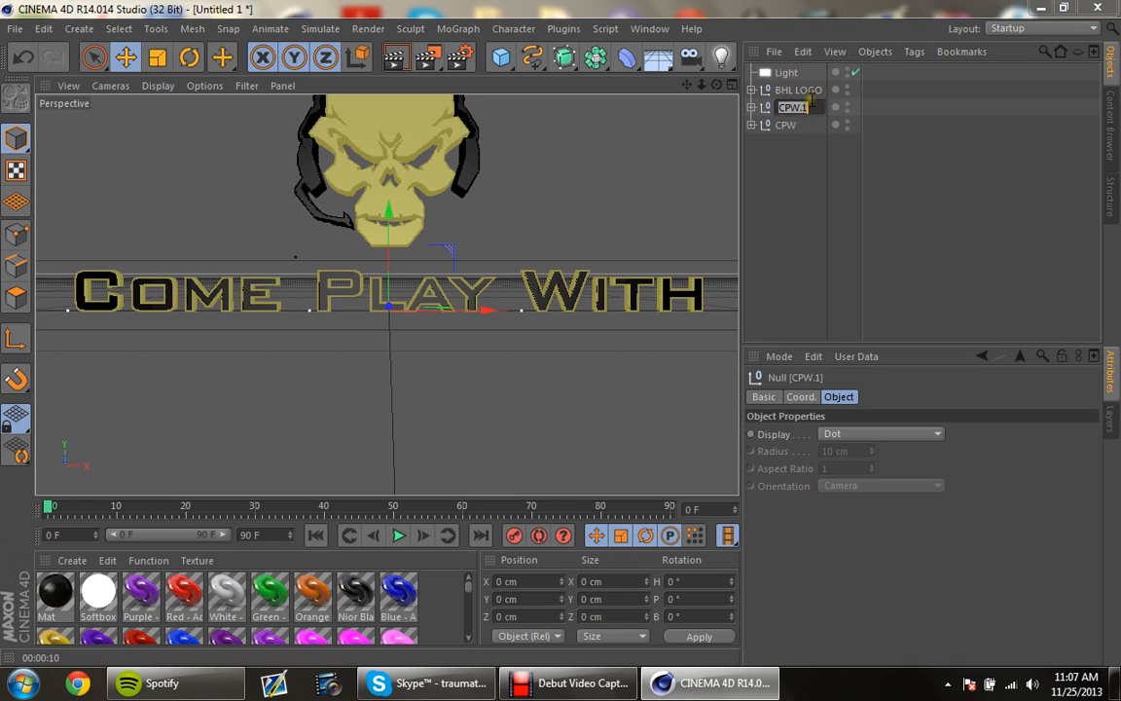
pyautogui.write('Soup')
pyautogui.press('Return')
# Step: Change the text of both text objects inside the Soup group to "Soup" and collapse the group
pyautogui.click(751, 108)
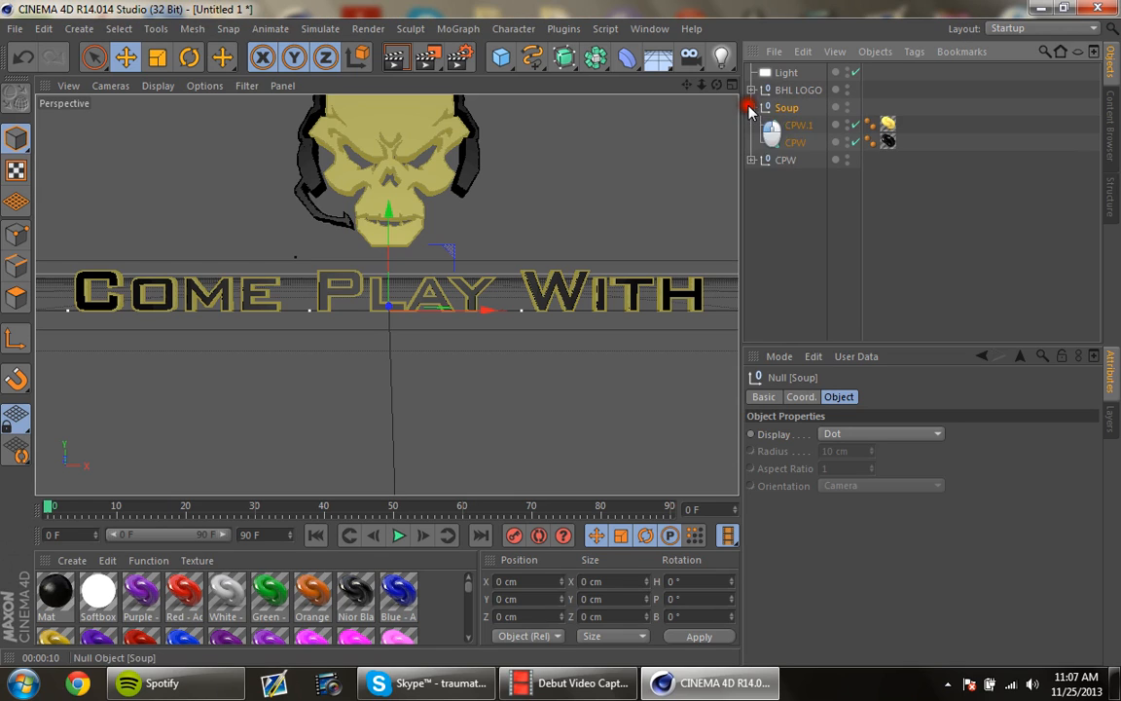
pyautogui.click(796, 126)
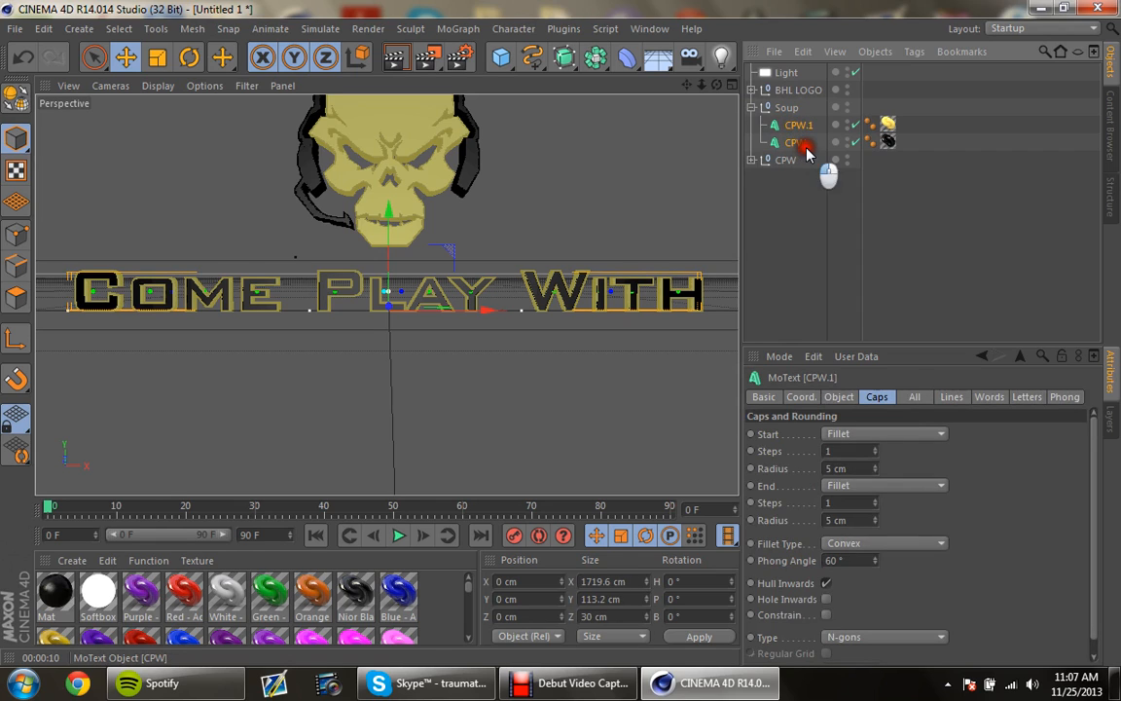
pyautogui.keyDown('shift'); pyautogui.click(795, 143); pyautogui.keyUp('shift')
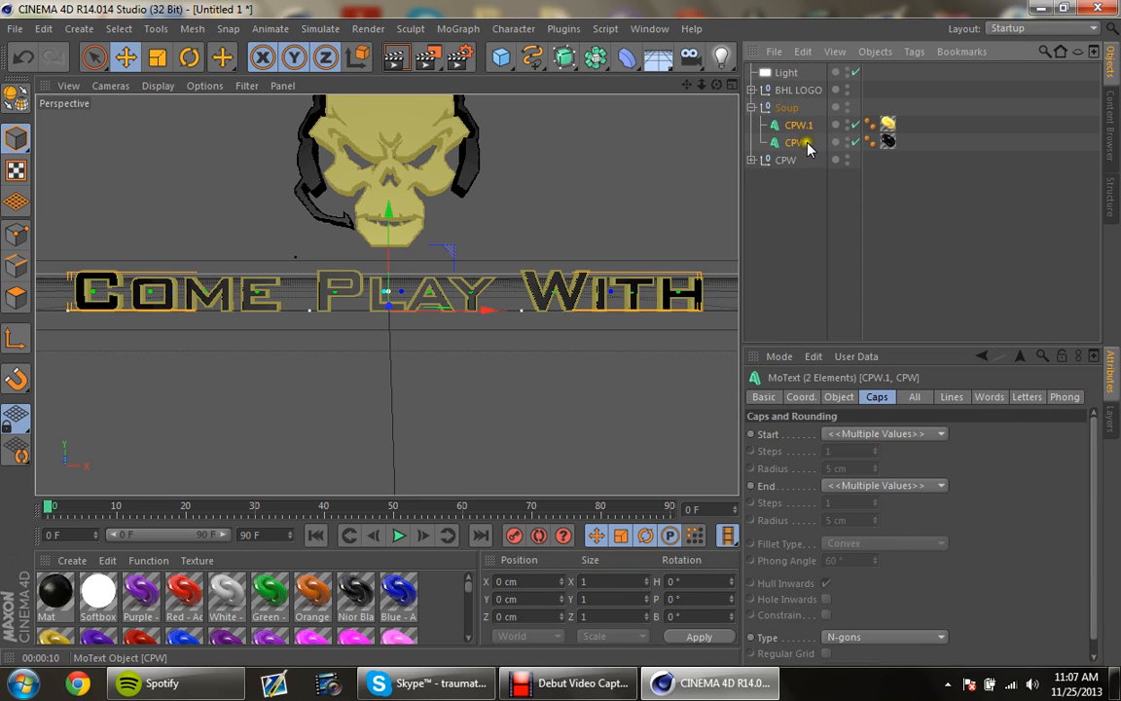
pyautogui.click(846, 395)
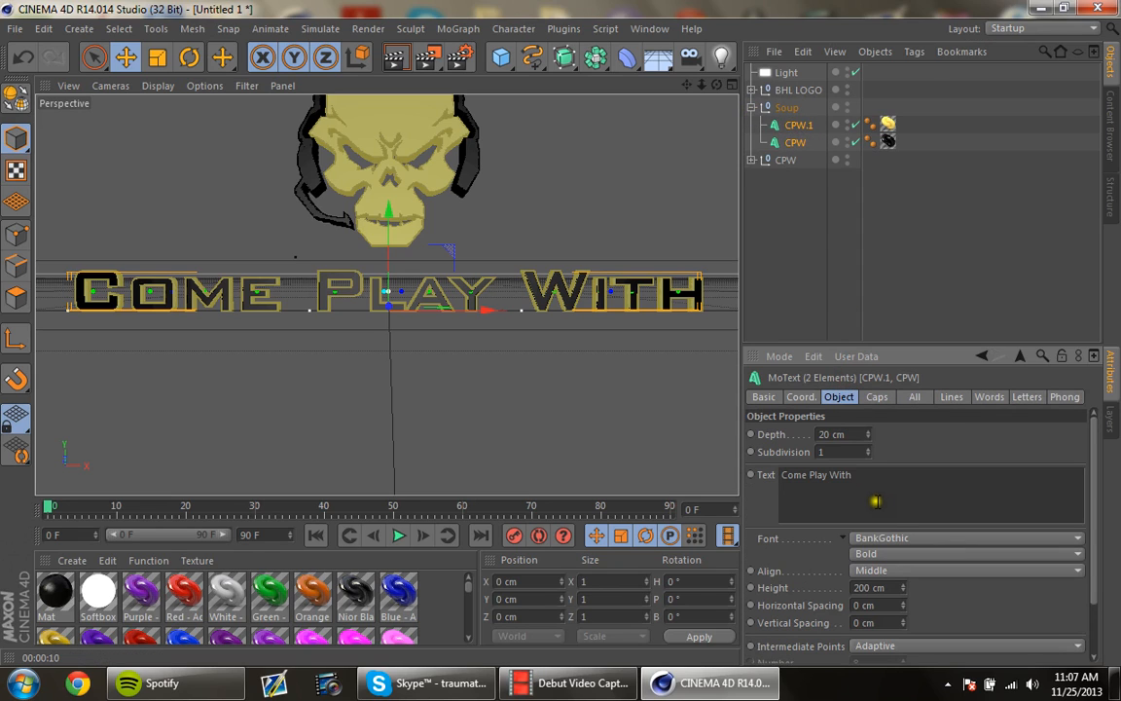
pyautogui.moveTo(876, 499); pyautogui.dragTo(680, 489)
pyautogui.write('Soup')
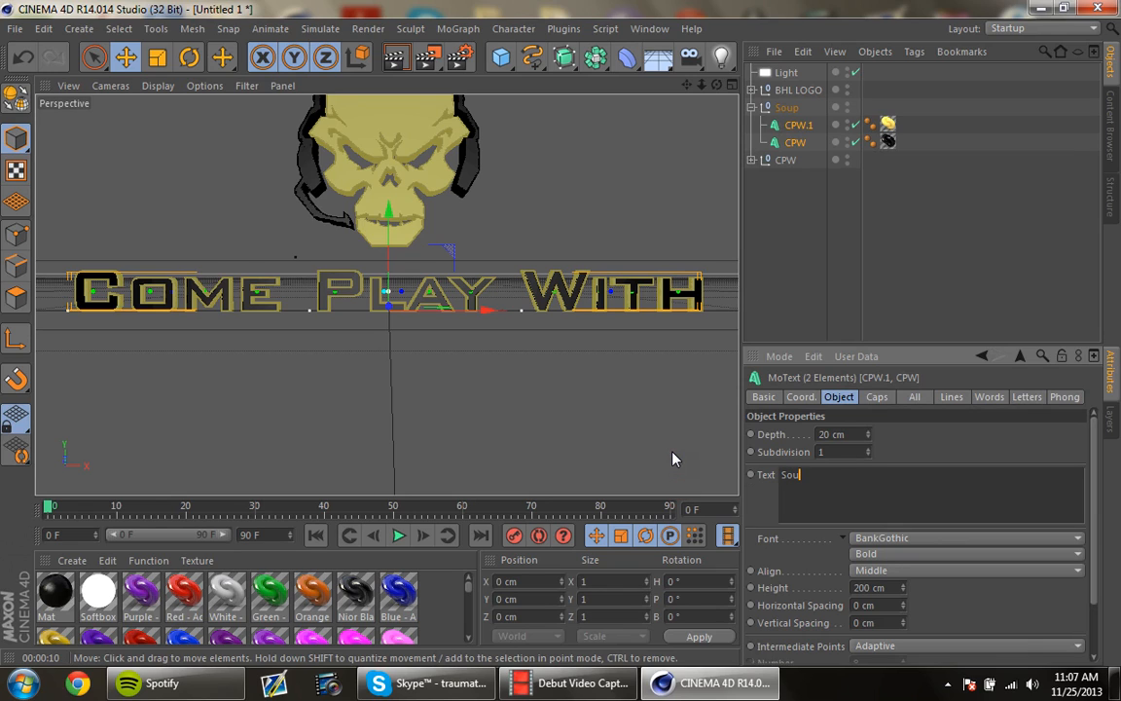
pyautogui.click(919, 438)
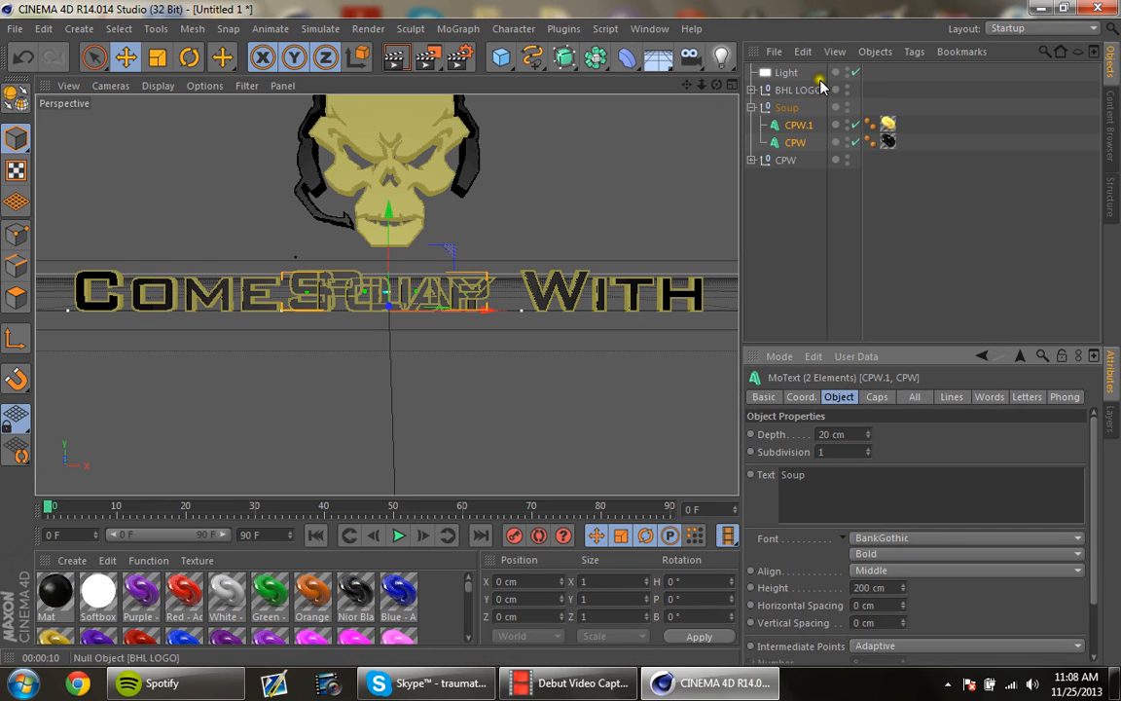
pyautogui.click(752, 108)
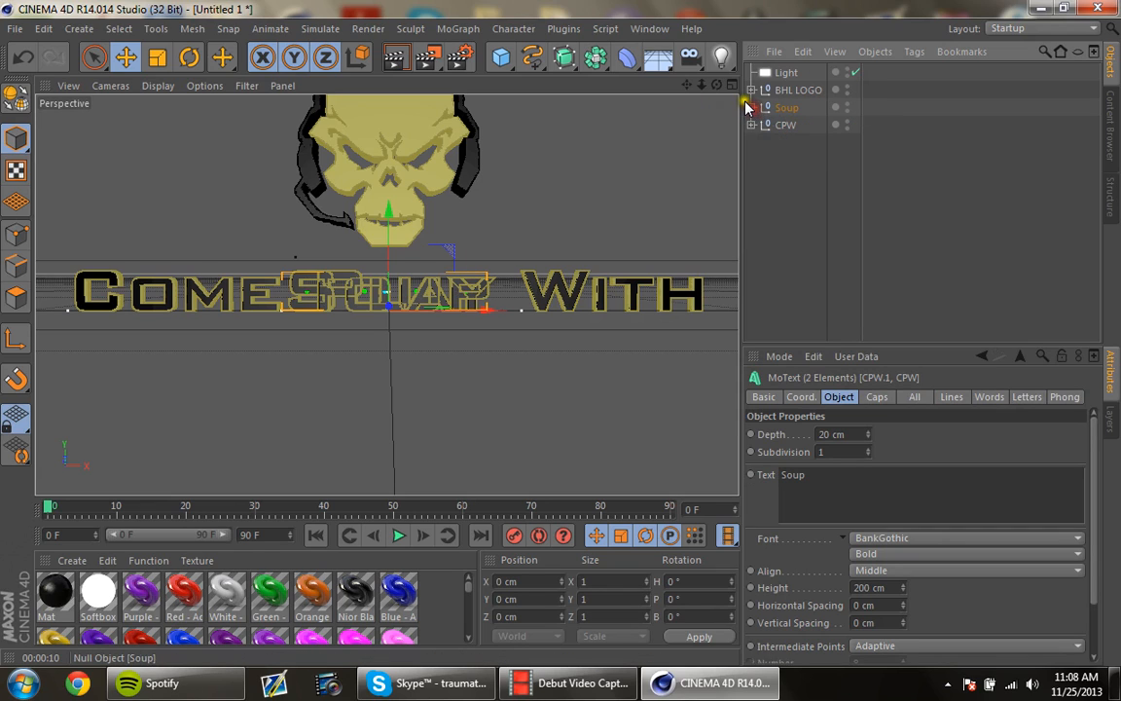
# Step: Lower the CPW group to about Y -185 cm and raise the Soup group to about Y 156 cm
pyautogui.click(790, 126)
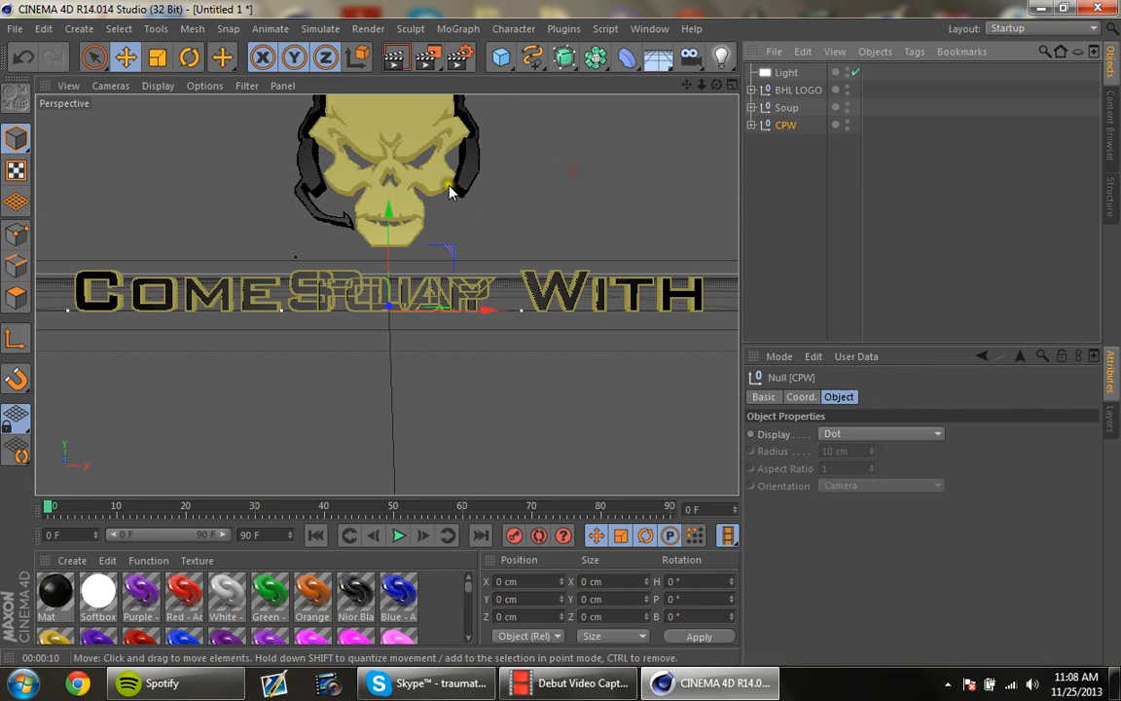
pyautogui.moveTo(389, 225); pyautogui.dragTo(388, 284)
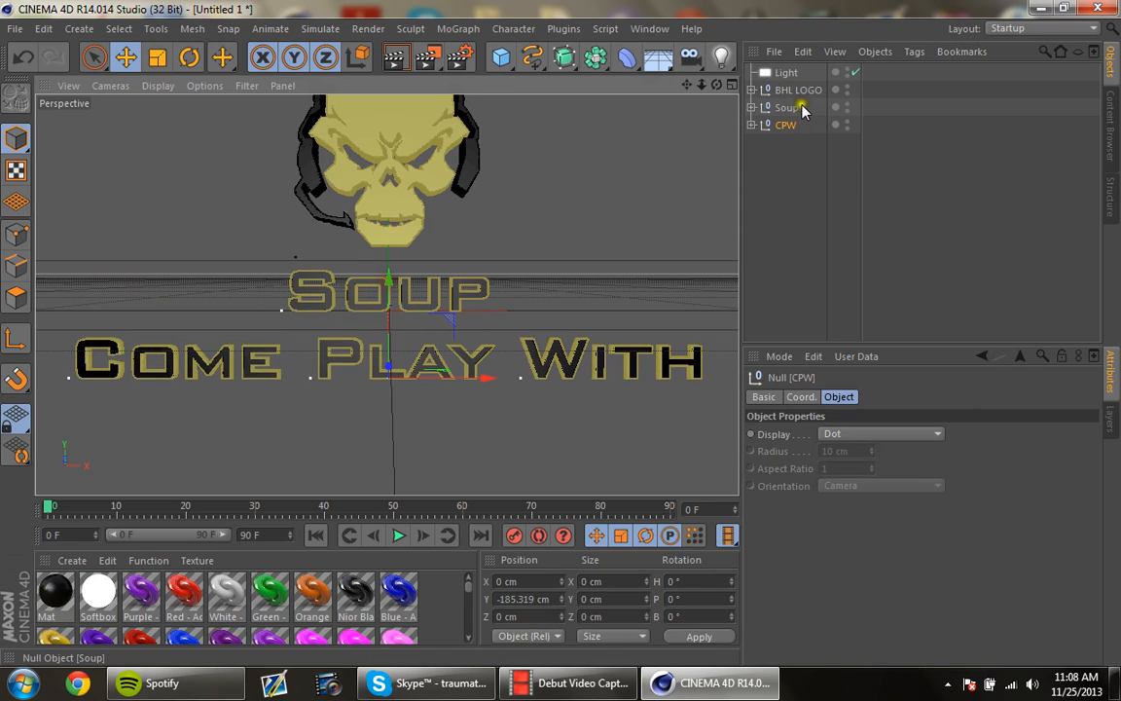
pyautogui.click(786, 108)
pyautogui.moveTo(393, 211); pyautogui.dragTo(399, 159)
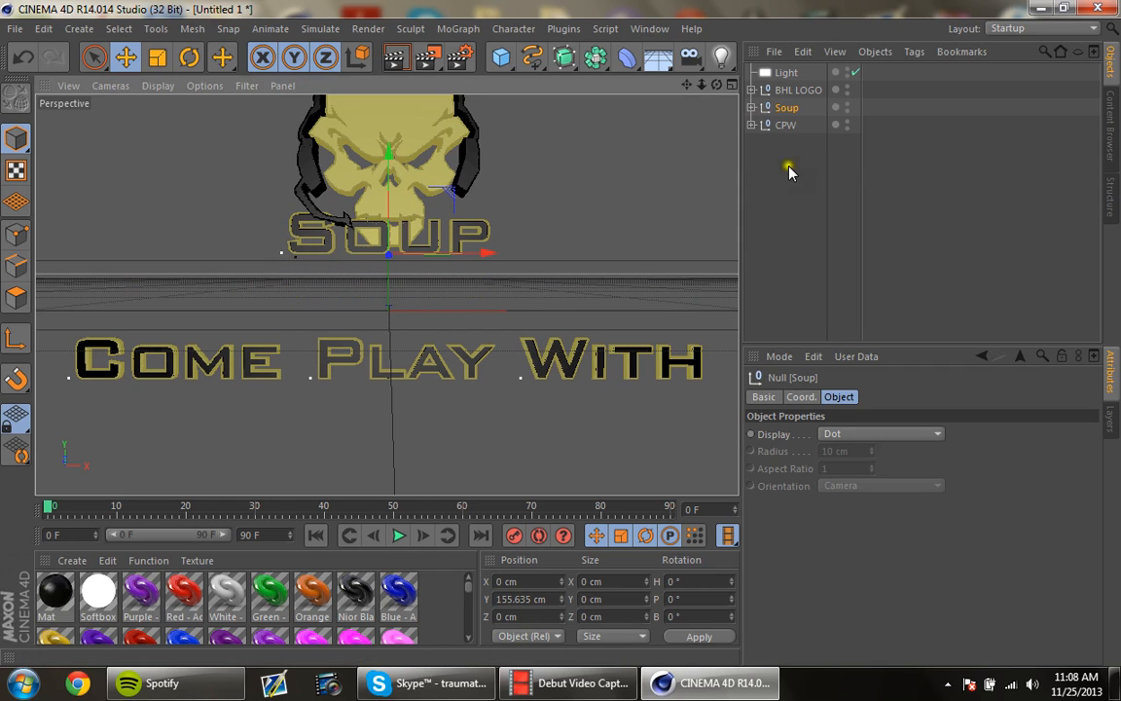
# Step: Select the CPW group, set the project length to 160 frames and extend the timeline's preview range to frame 160
pyautogui.click(787, 128)
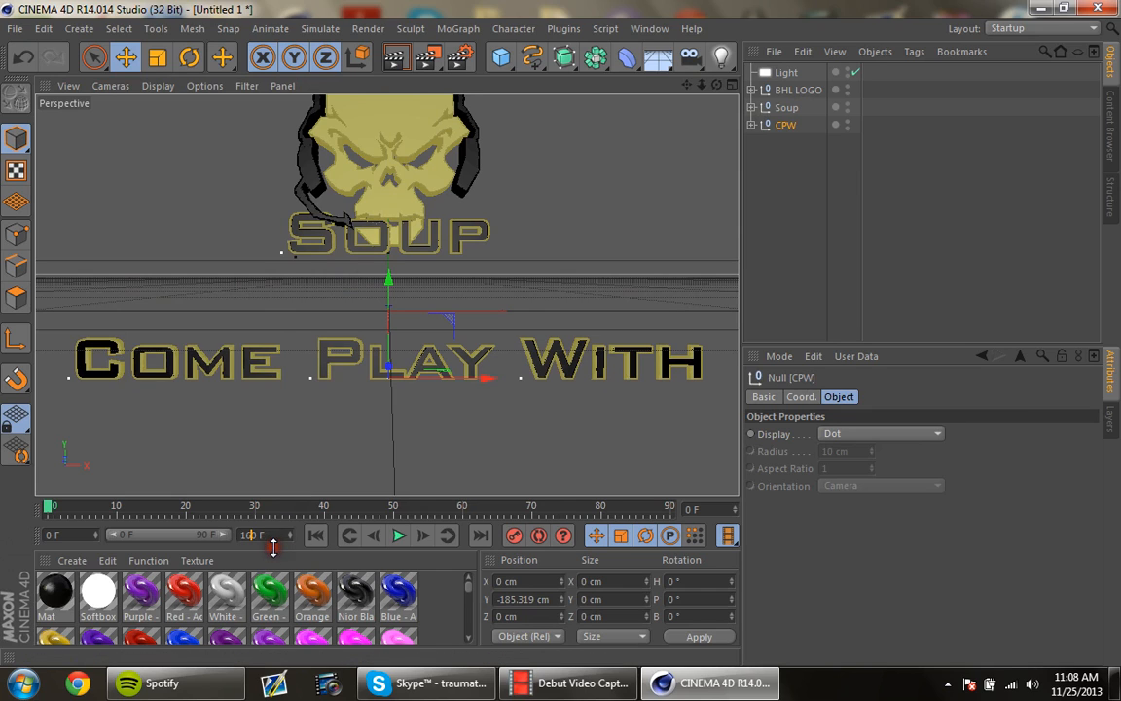
pyautogui.click(225, 541)
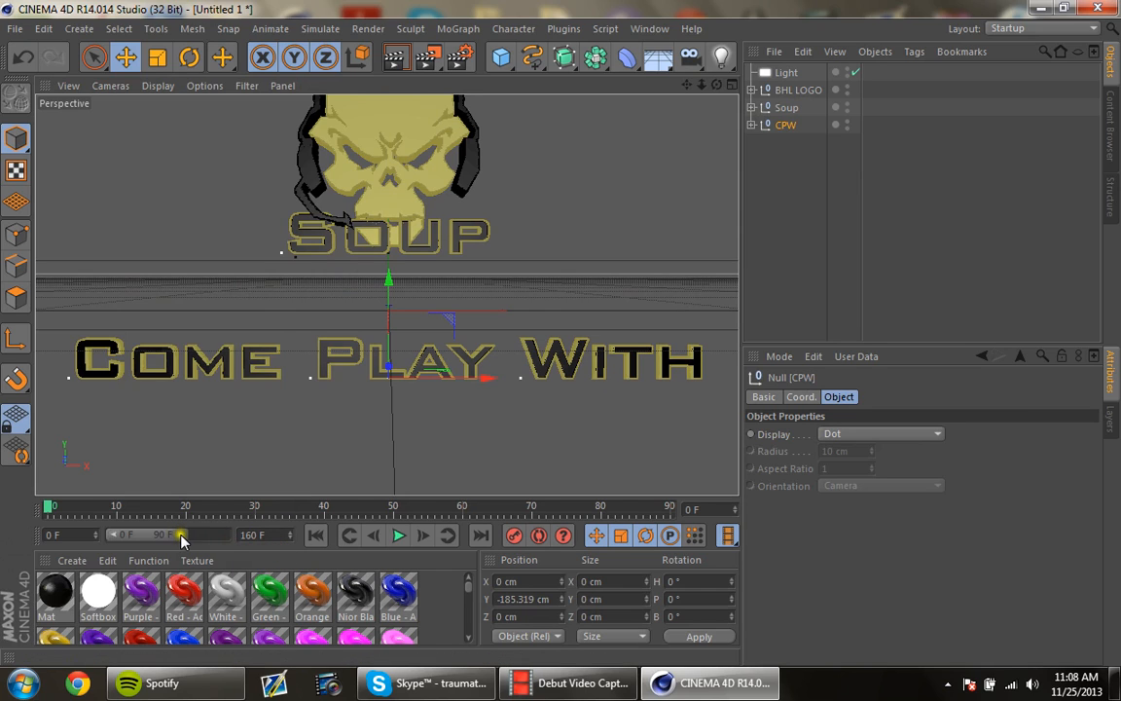
pyautogui.moveTo(179, 535); pyautogui.dragTo(226, 518)
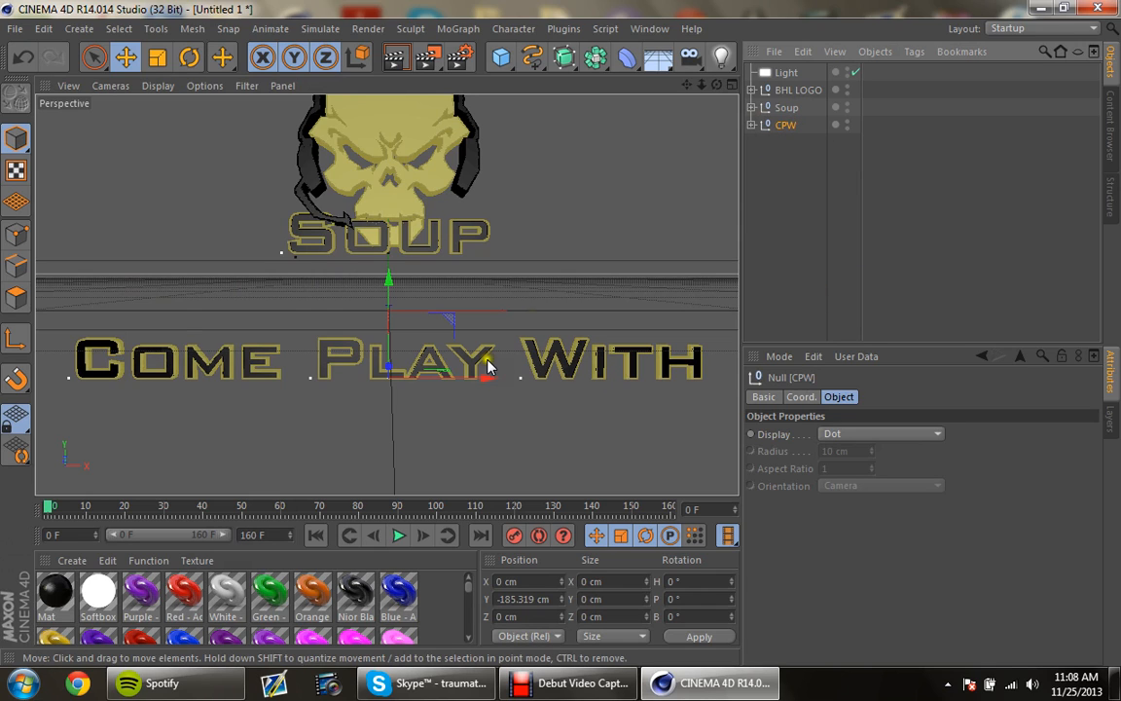
# Step: Keyframe the CPW group at frame 0, and at frame 20 with Y at about -17 cm and heading at 360°
pyautogui.click(514, 537)
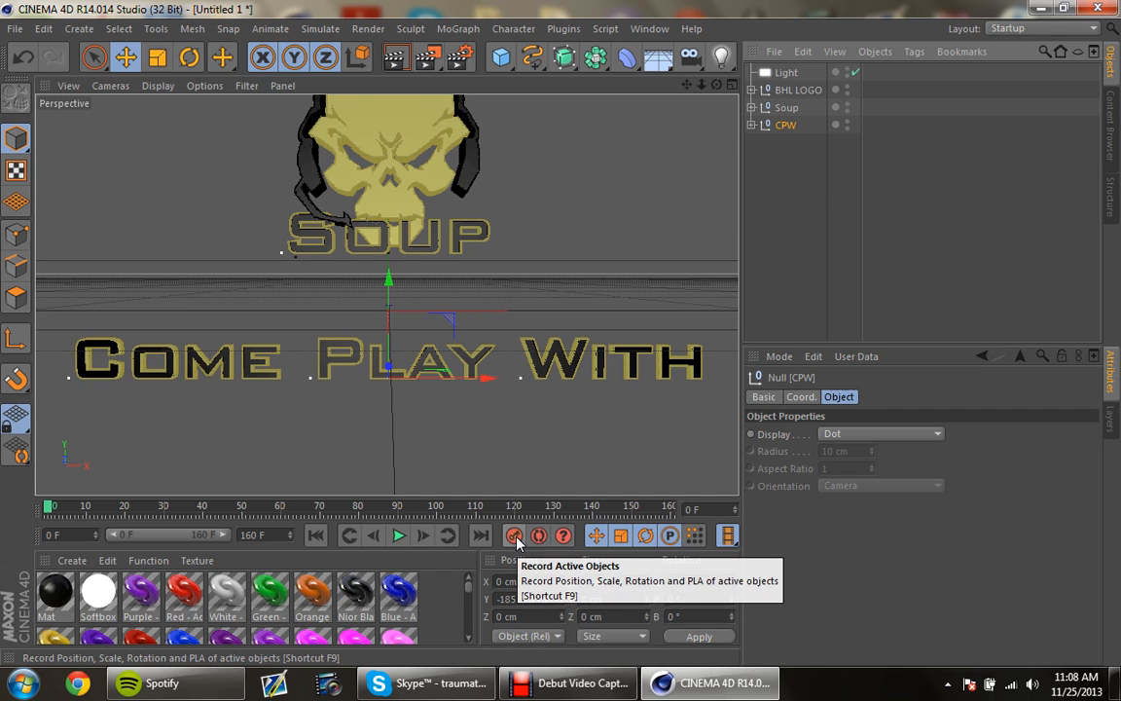
pyautogui.click(516, 540)
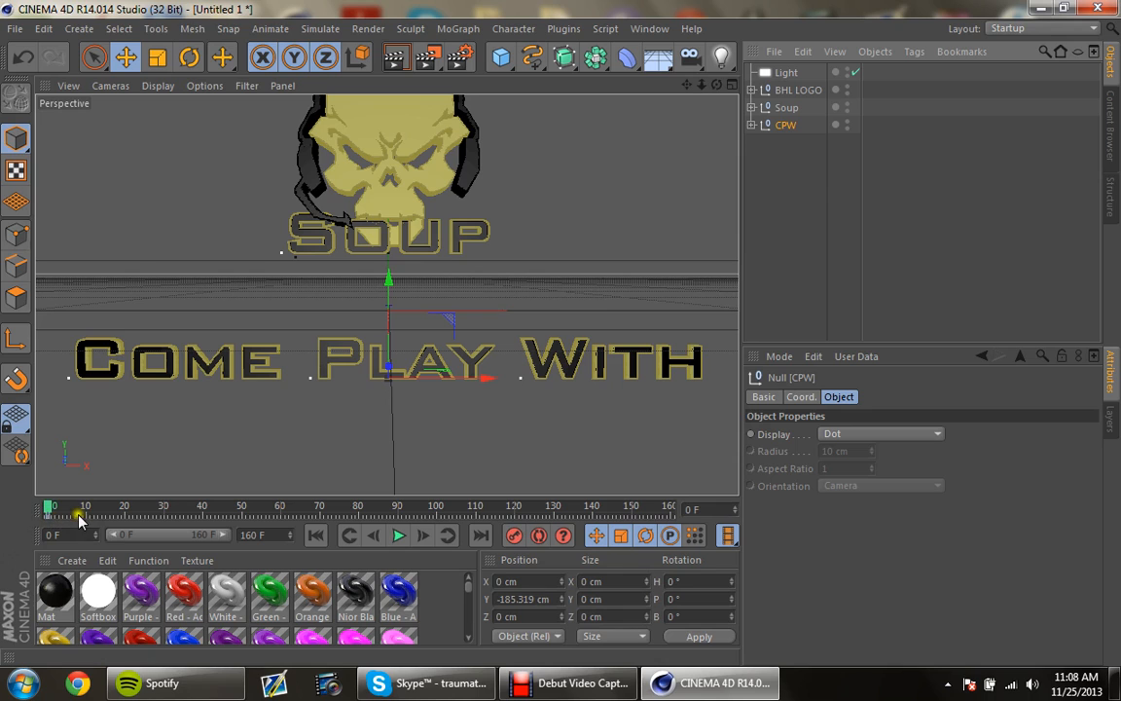
pyautogui.moveTo(49, 509); pyautogui.dragTo(126, 514)
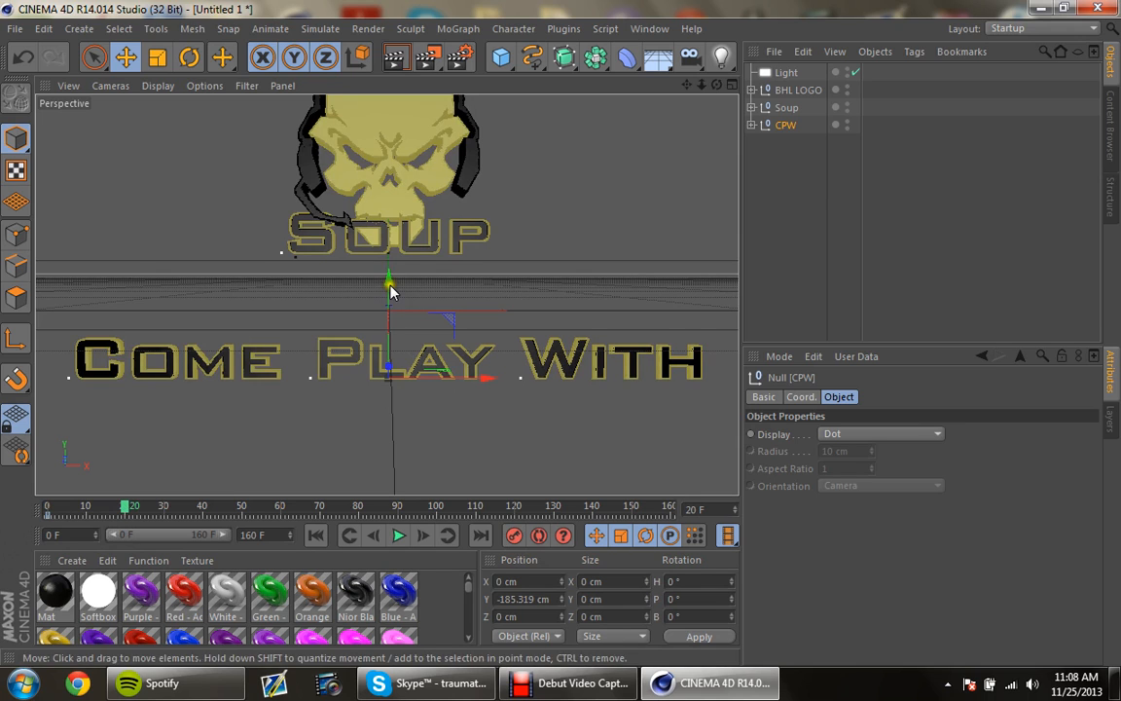
pyautogui.moveTo(389, 289); pyautogui.dragTo(397, 227)
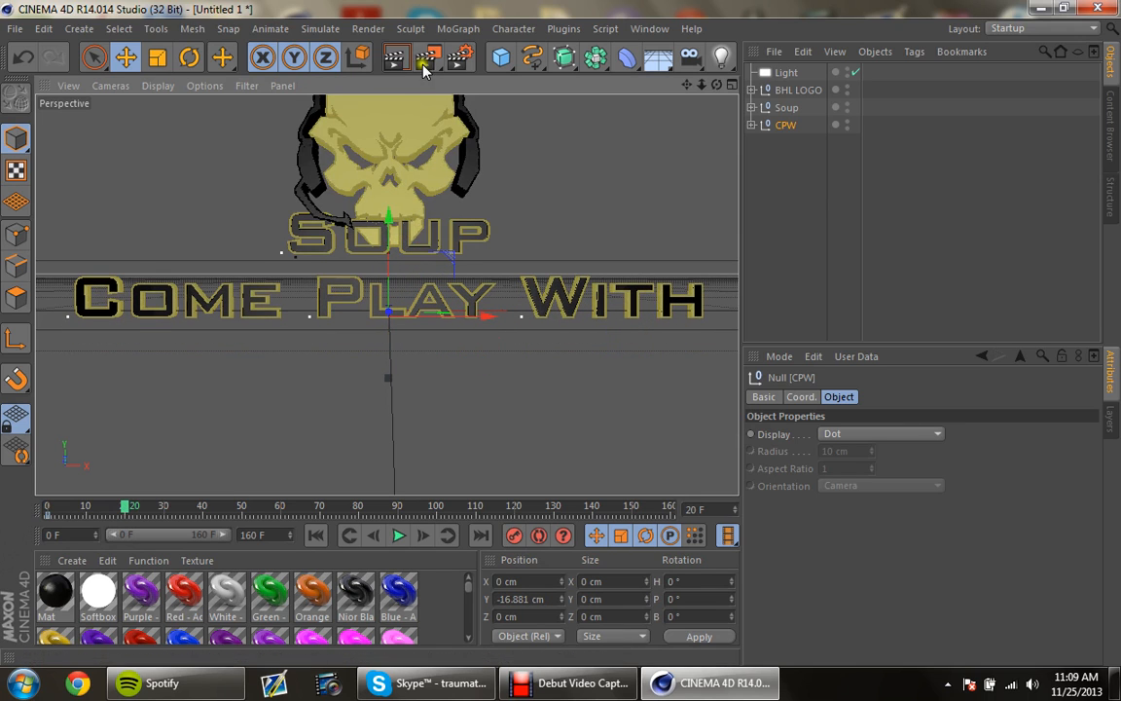
pyautogui.click(189, 57)
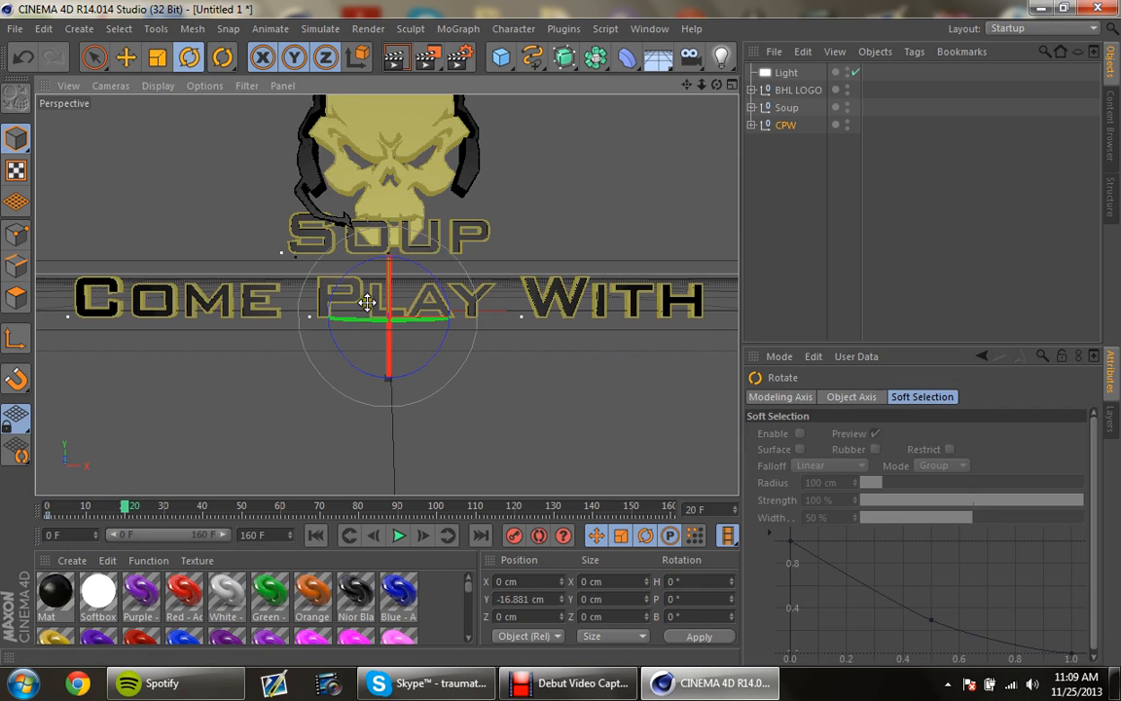
pyautogui.moveTo(336, 318); pyautogui.dragTo(561, 331)
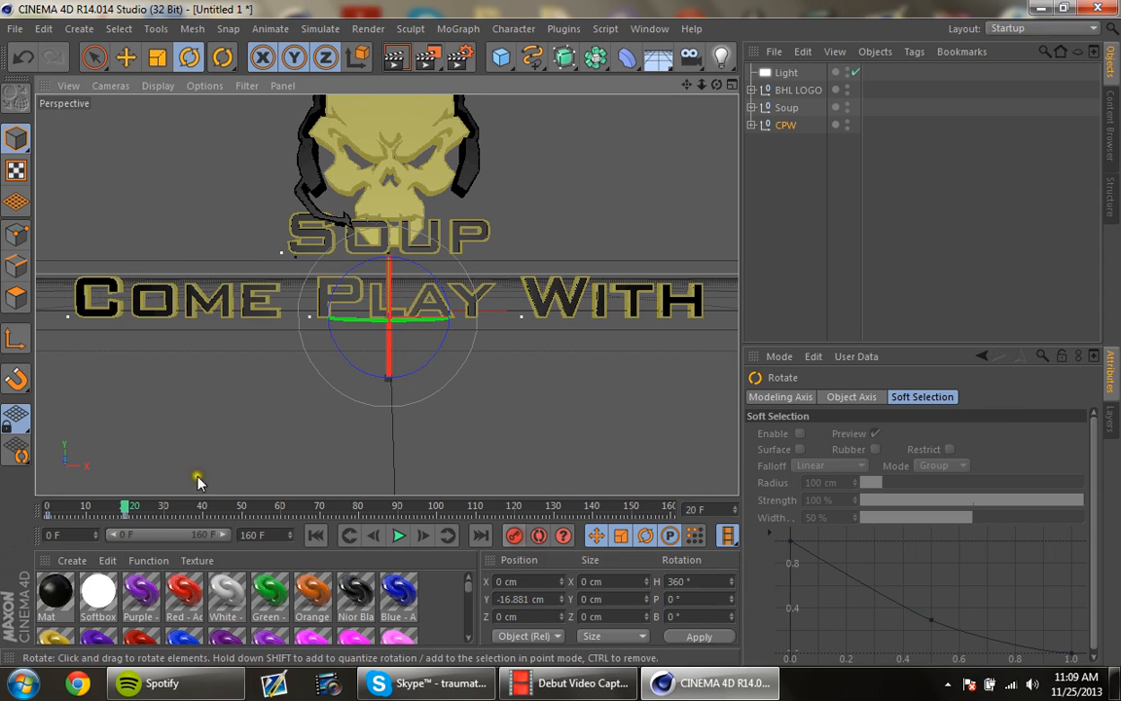
# Step: Play the CPW group's rise and spin from frame 0 to check the motion
pyautogui.moveTo(127, 512); pyautogui.dragTo(46, 508)
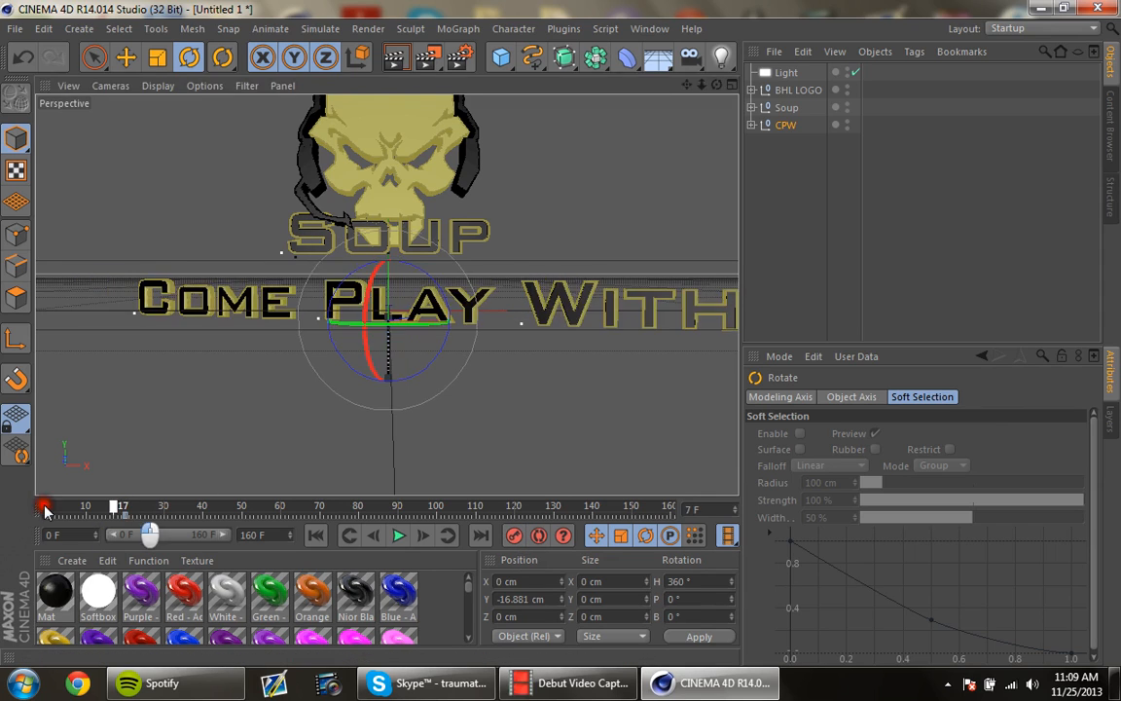
pyautogui.click(398, 536)
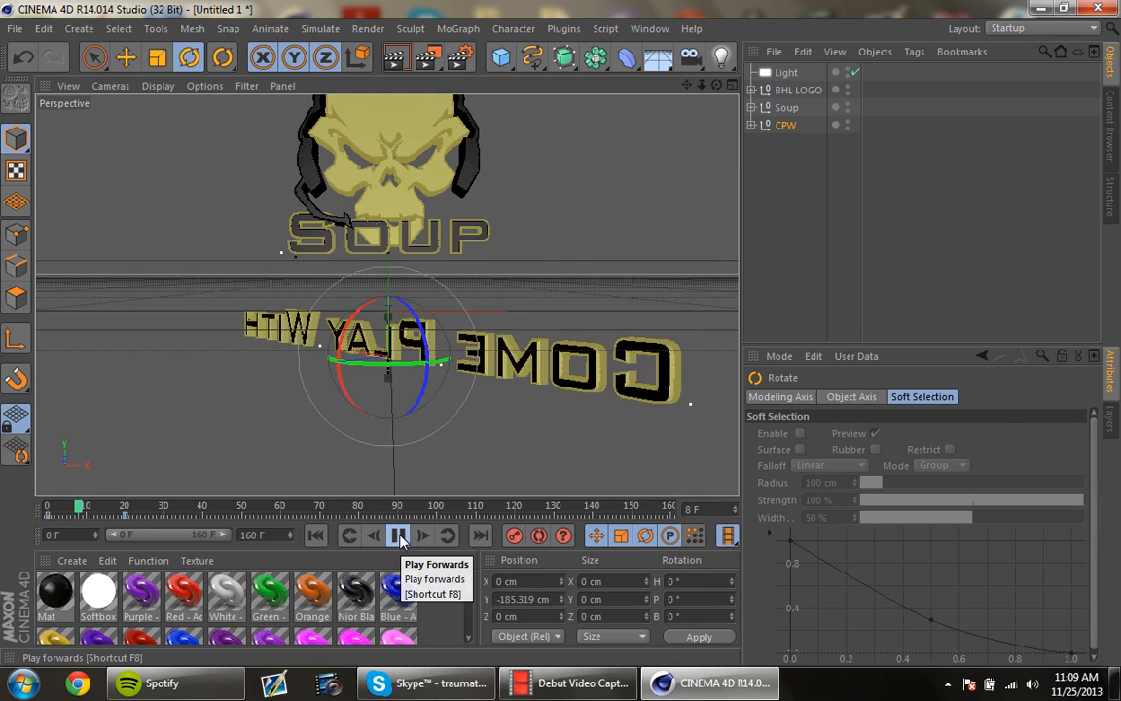
pyautogui.click(400, 542)
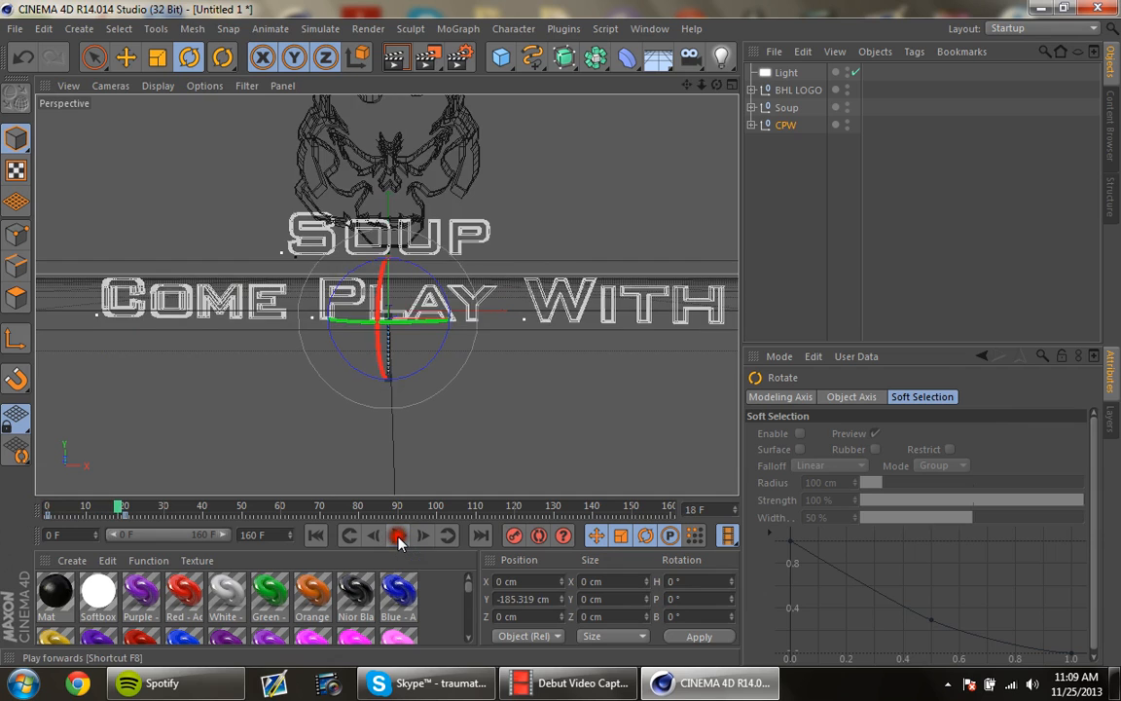
# Step: At frame 30, keyframe the CPW group tilted to a bank of about -18.4° and brought forward to about Z -590 cm
pyautogui.click(119, 513)
pyautogui.moveTo(119, 513); pyautogui.dragTo(168, 515)
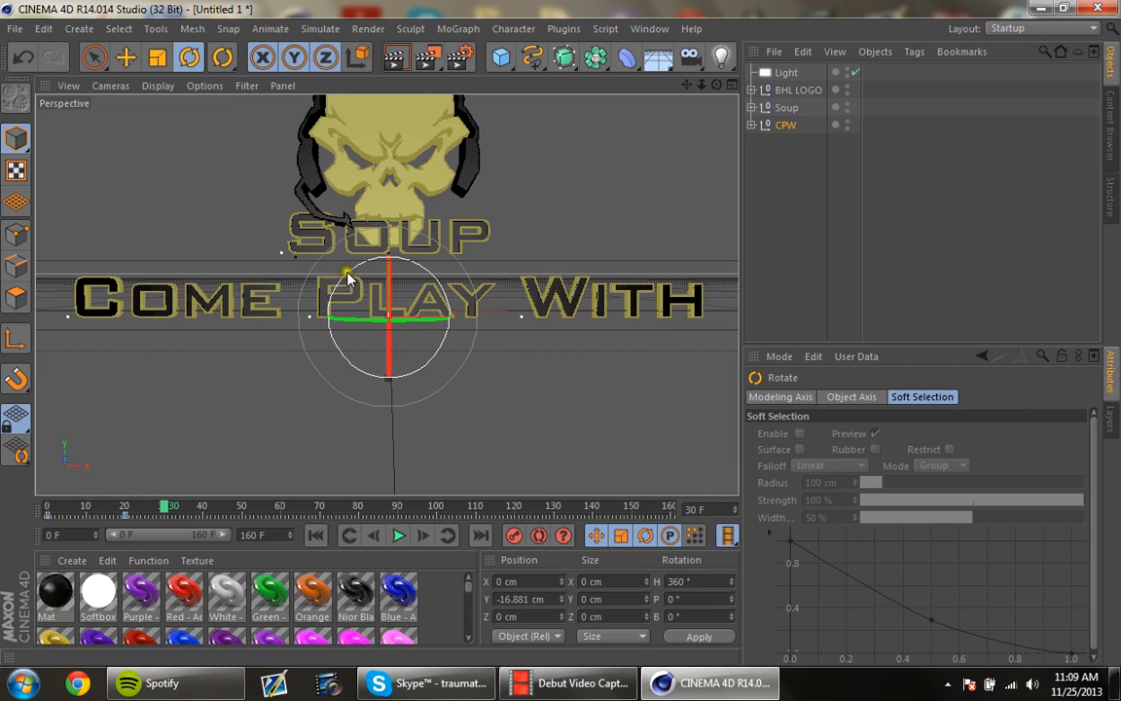
pyautogui.moveTo(343, 279); pyautogui.dragTo(280, 203)
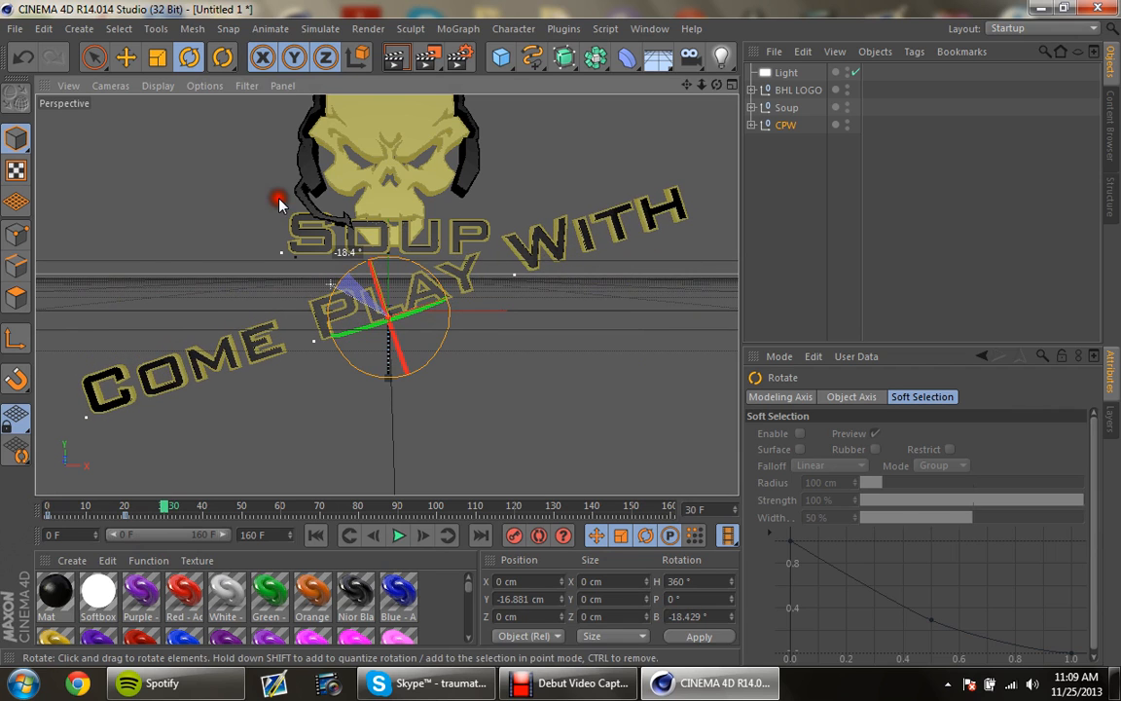
pyautogui.click(126, 58)
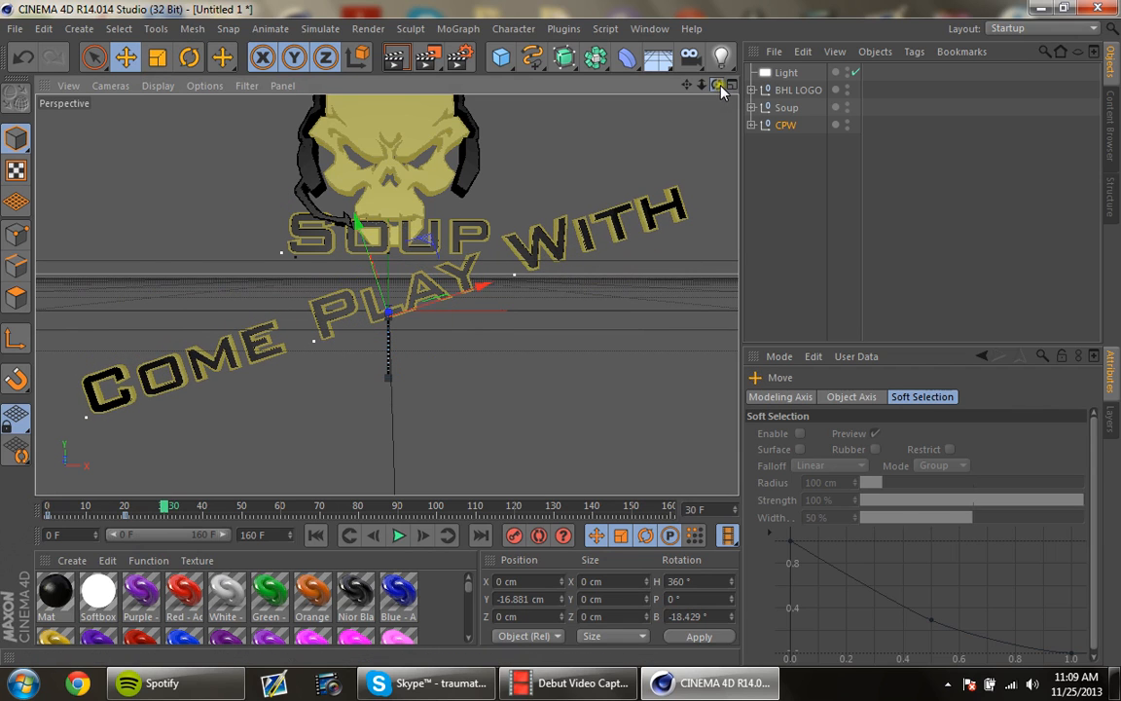
pyautogui.moveTo(717, 85)
pyautogui.mouseDown()
pyautogui.moveTo(563, 336)
pyautogui.moveTo(718, 85)
pyautogui.mouseUp()
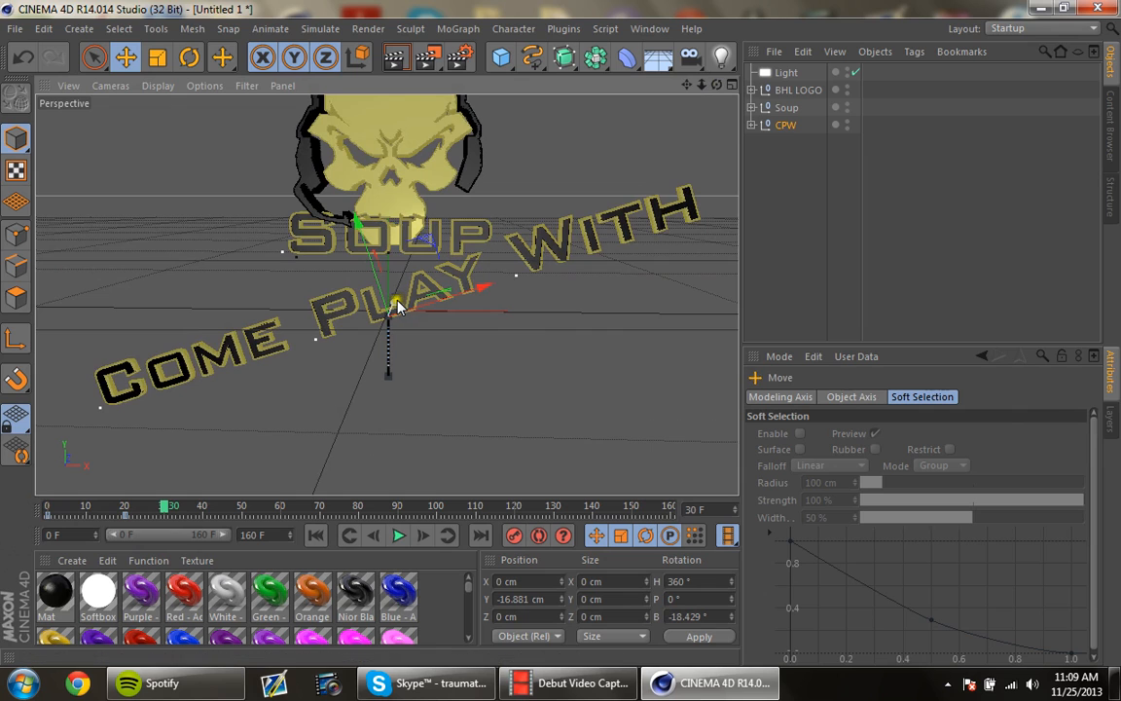
pyautogui.moveTo(401, 304); pyautogui.dragTo(384, 349)
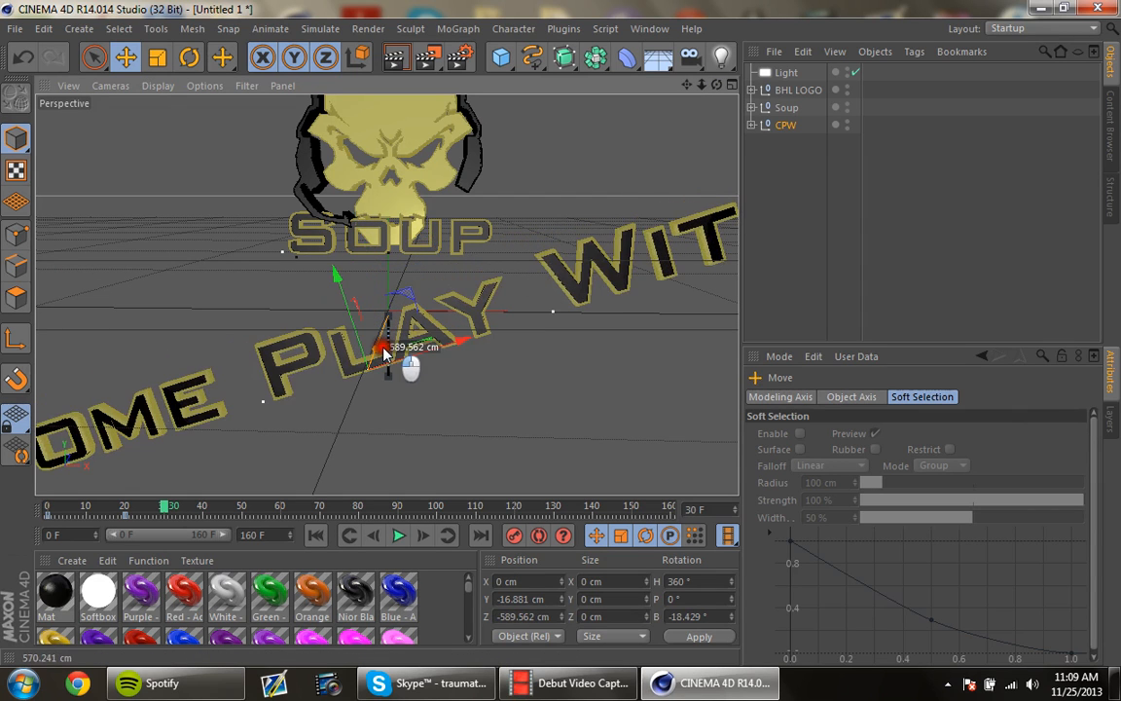
pyautogui.moveTo(716, 85); pyautogui.dragTo(564, 333)
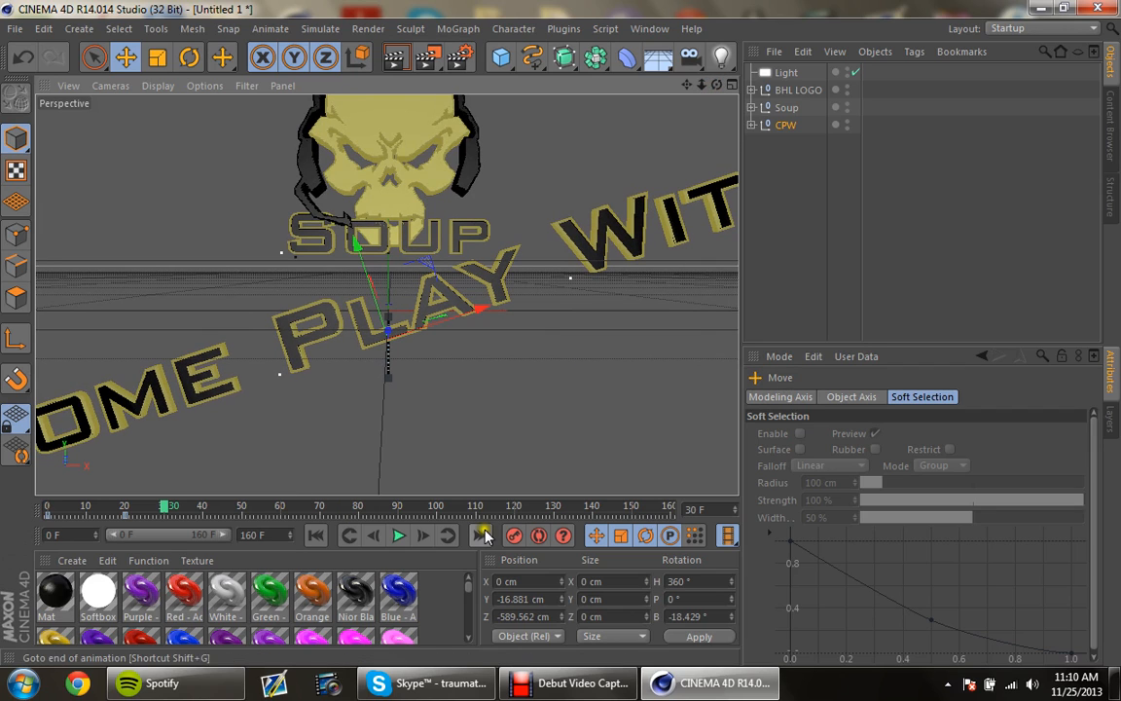
# Step: At frame 40, push the CPW group back to about Z 108 cm and level its bank to about -0.7°
pyautogui.click(204, 507)
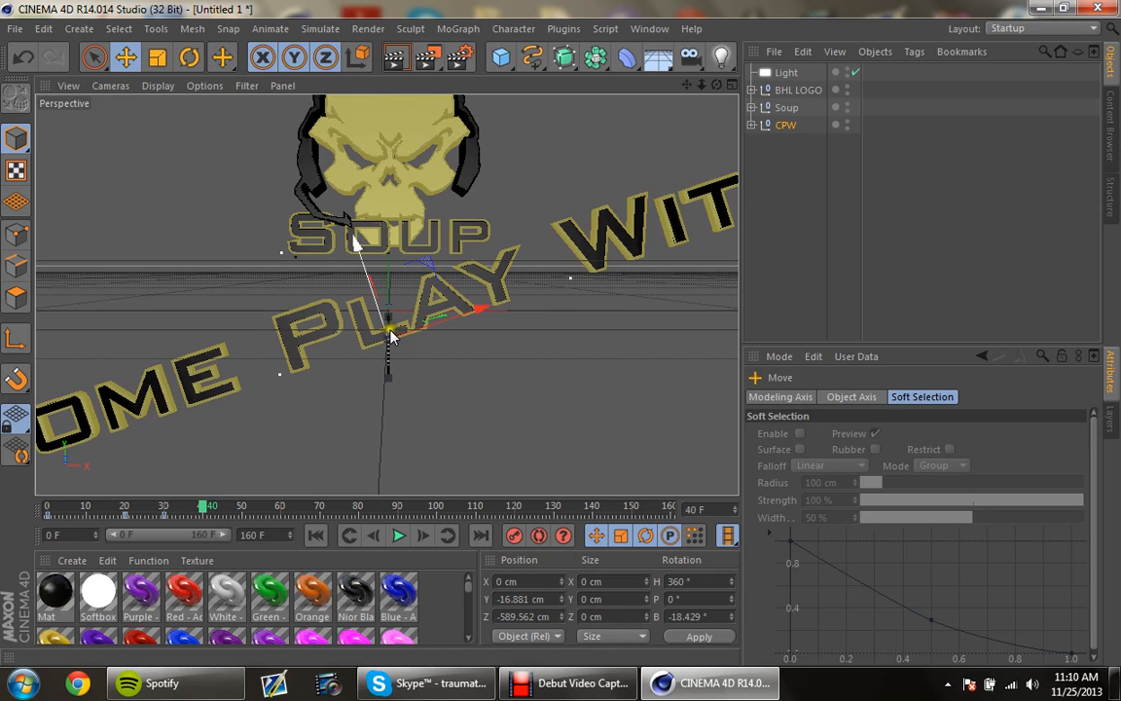
pyautogui.moveTo(718, 86); pyautogui.dragTo(531, 293)
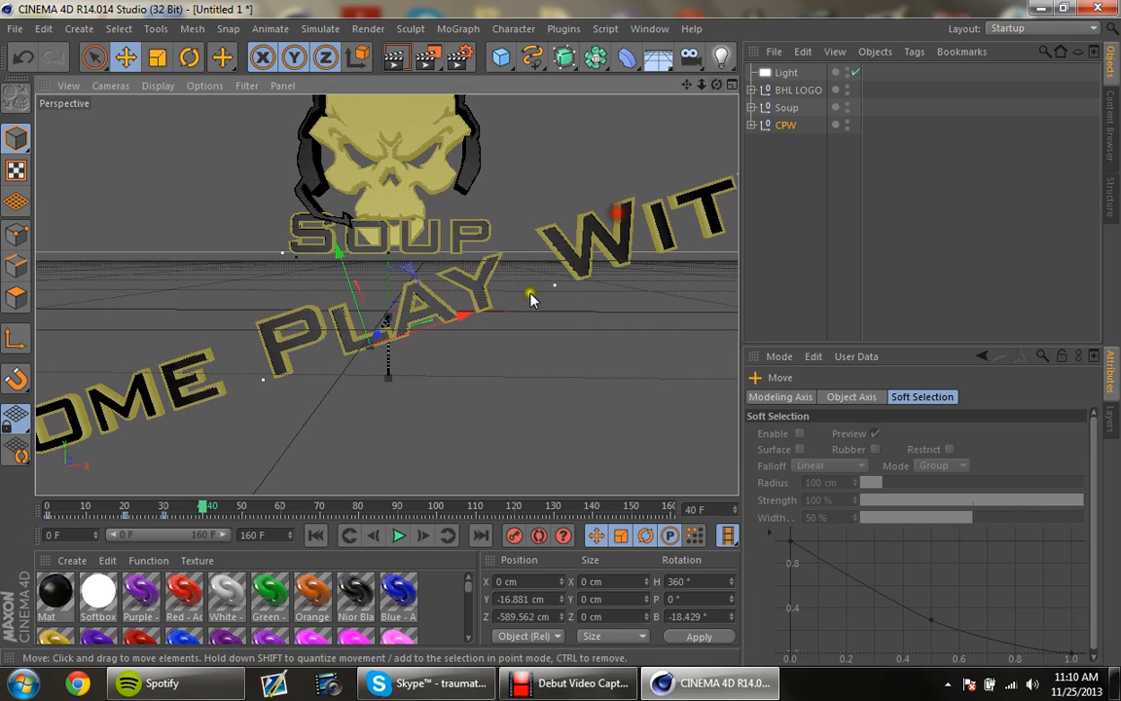
pyautogui.moveTo(376, 338); pyautogui.dragTo(397, 314)
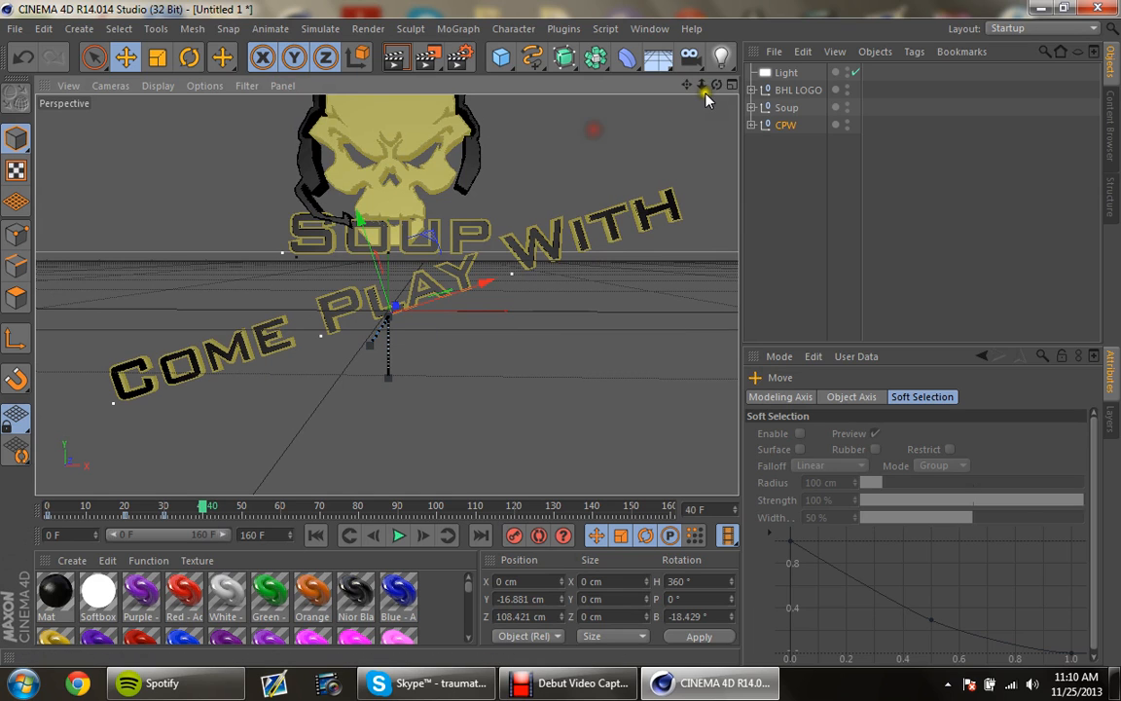
pyautogui.moveTo(717, 85); pyautogui.dragTo(560, 337)
pyautogui.click(189, 57)
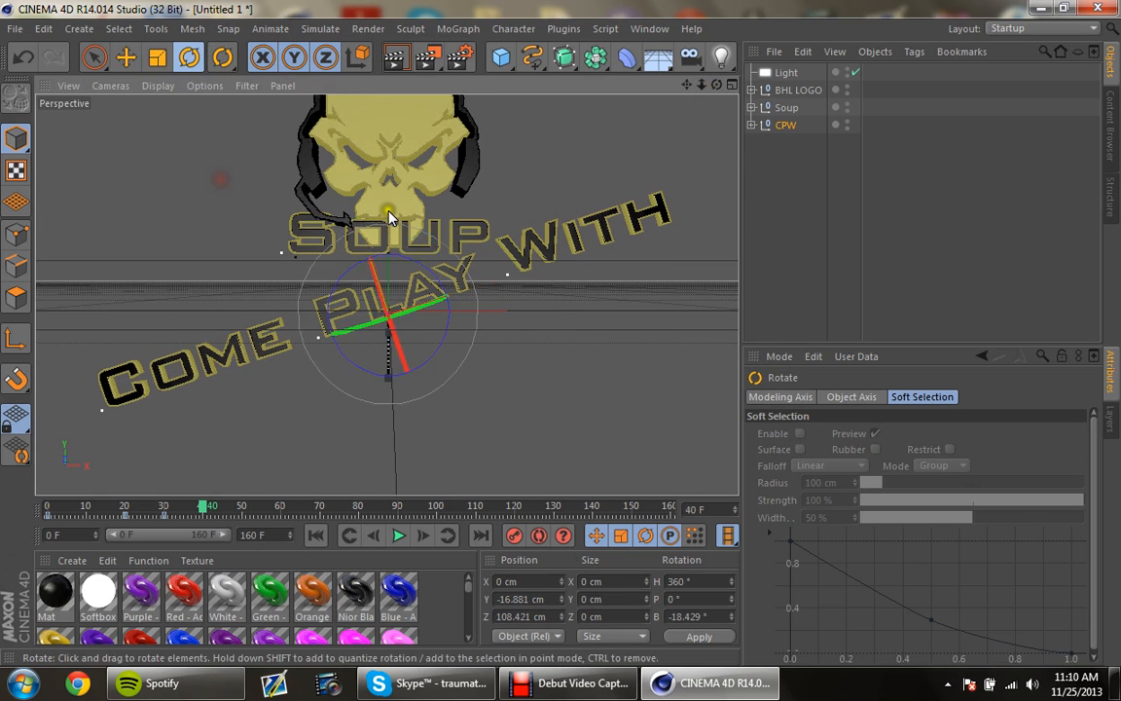
pyautogui.moveTo(406, 258)
pyautogui.mouseDown()
pyautogui.moveTo(425, 281)
pyautogui.moveTo(425, 259)
pyautogui.mouseUp()
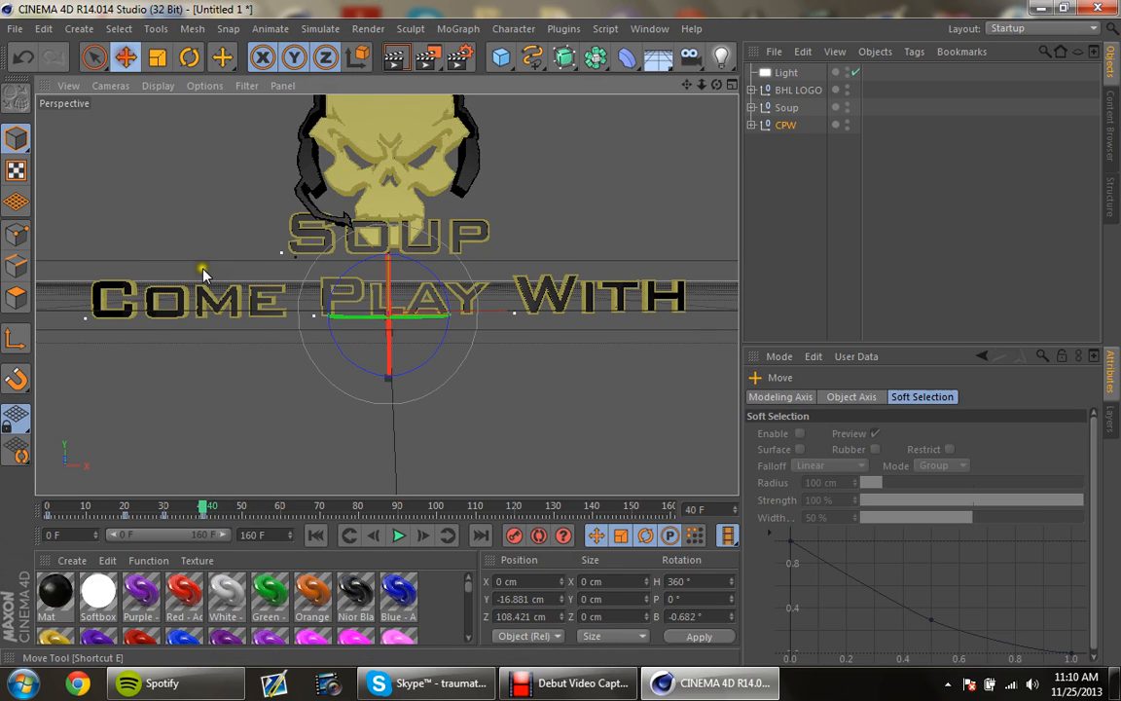
# Step: Keyframe the CPW group at about X -475 cm on frame 50 and out of view at about X 2565 cm on frame 60
pyautogui.press('e')
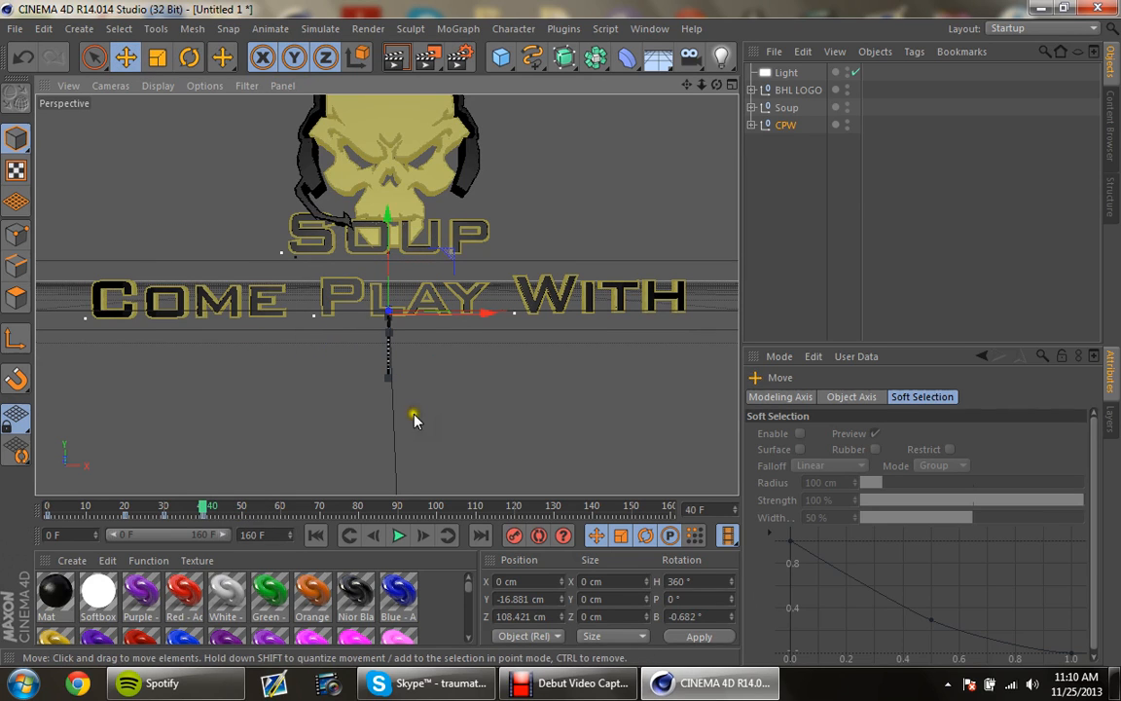
pyautogui.click(242, 508)
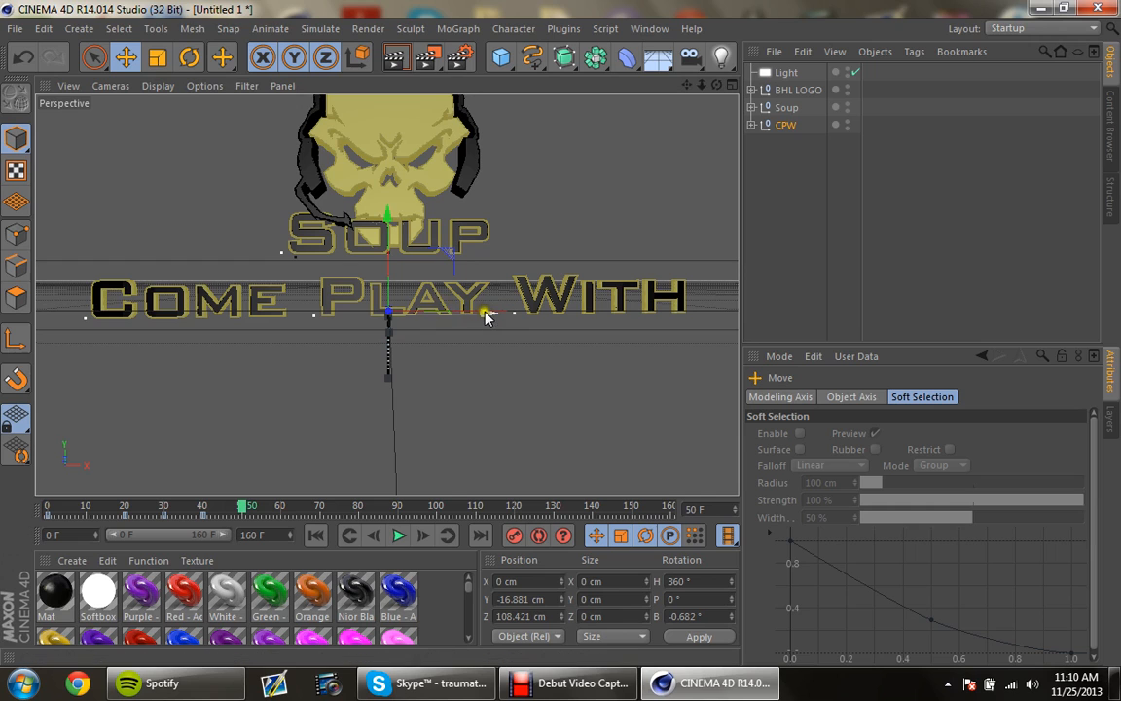
pyautogui.moveTo(489, 319); pyautogui.dragTo(323, 336)
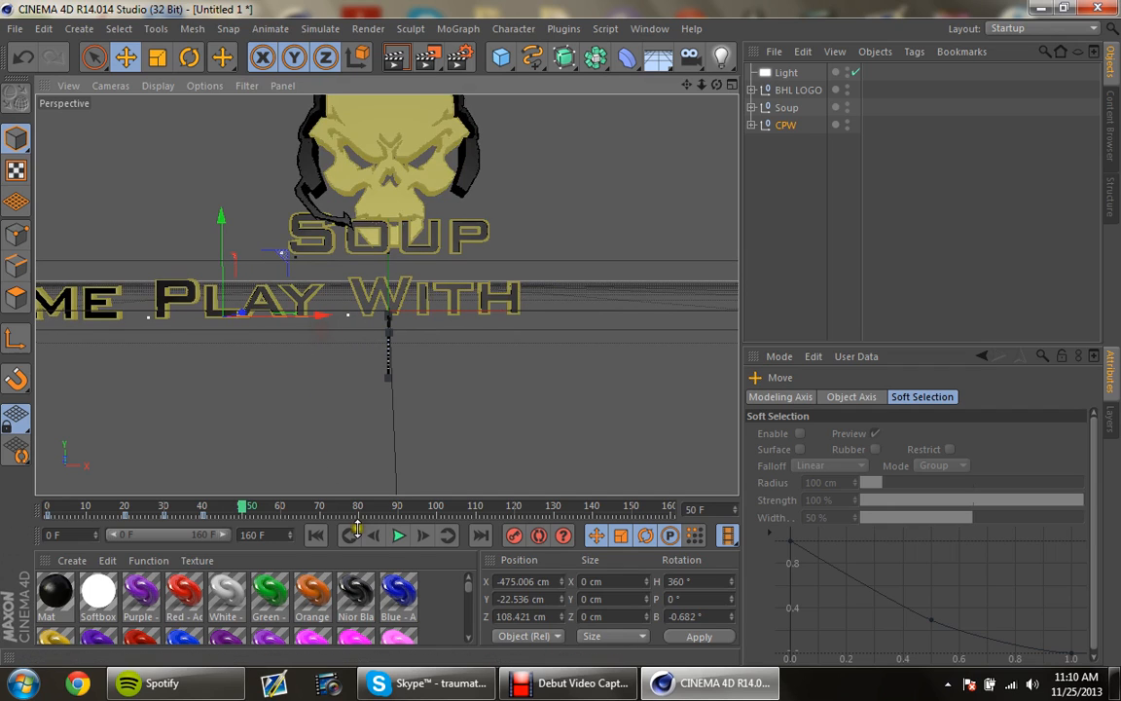
pyautogui.click(279, 513)
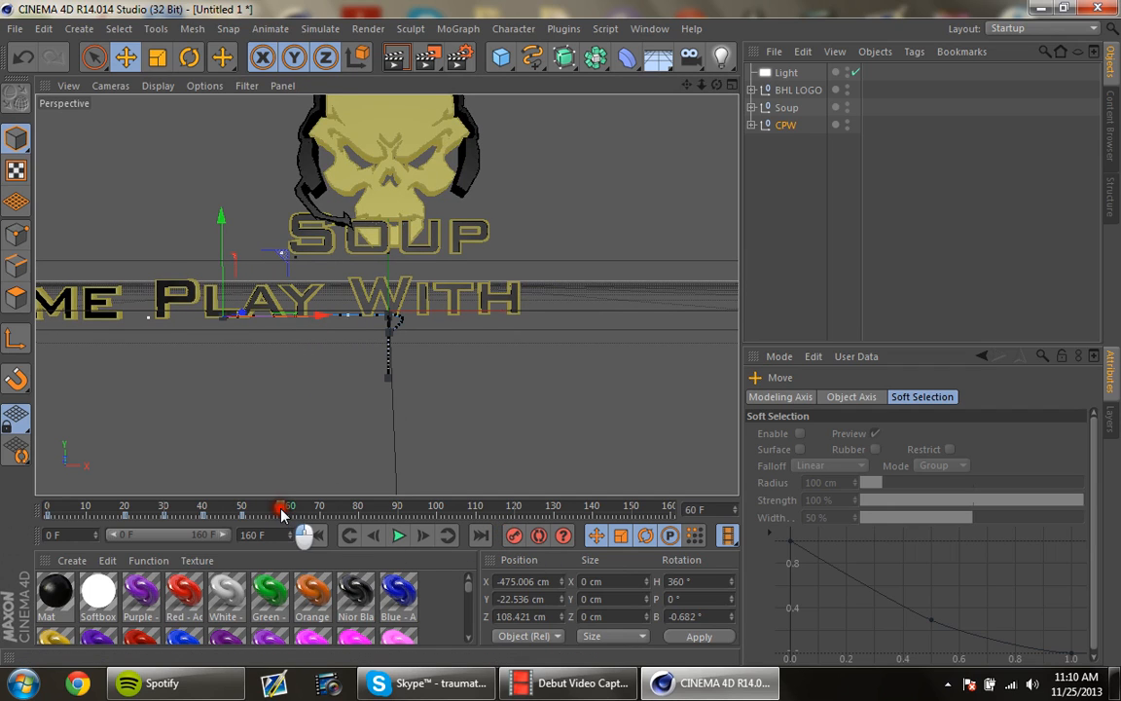
pyautogui.moveTo(323, 317); pyautogui.dragTo(232, 328)
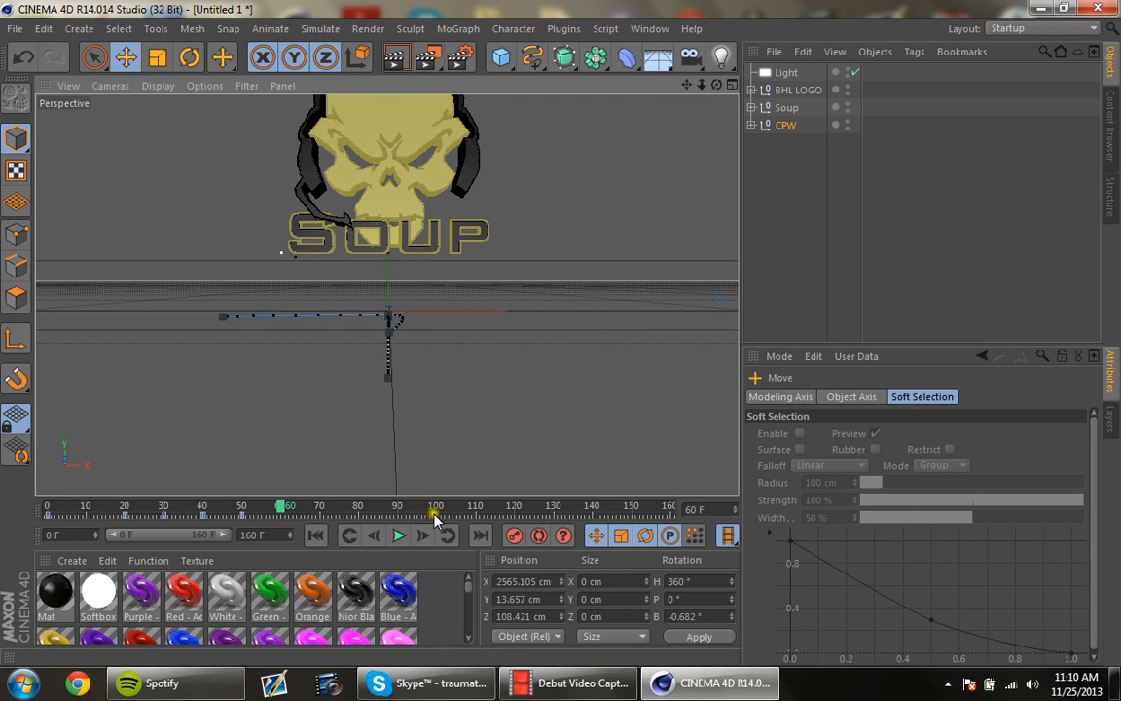
# Step: Play the full CPW animation from frame 0 past frame 60 to check the tilt and exit
pyautogui.click(279, 510)
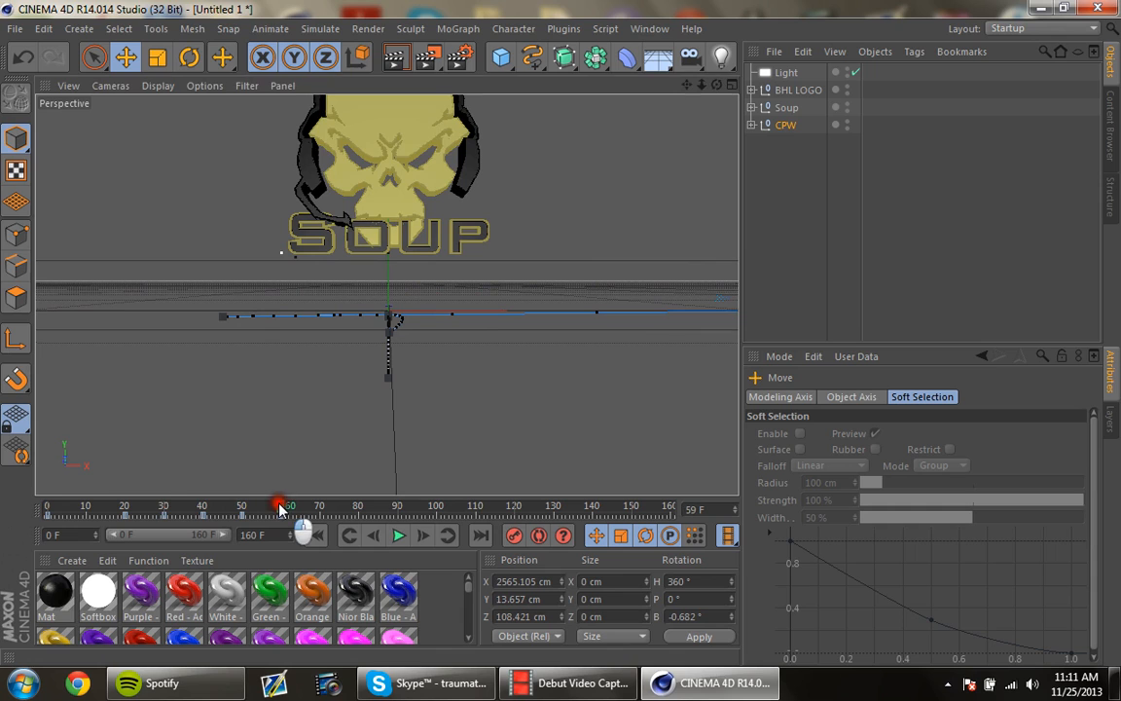
pyautogui.moveTo(279, 510); pyautogui.dragTo(35, 506)
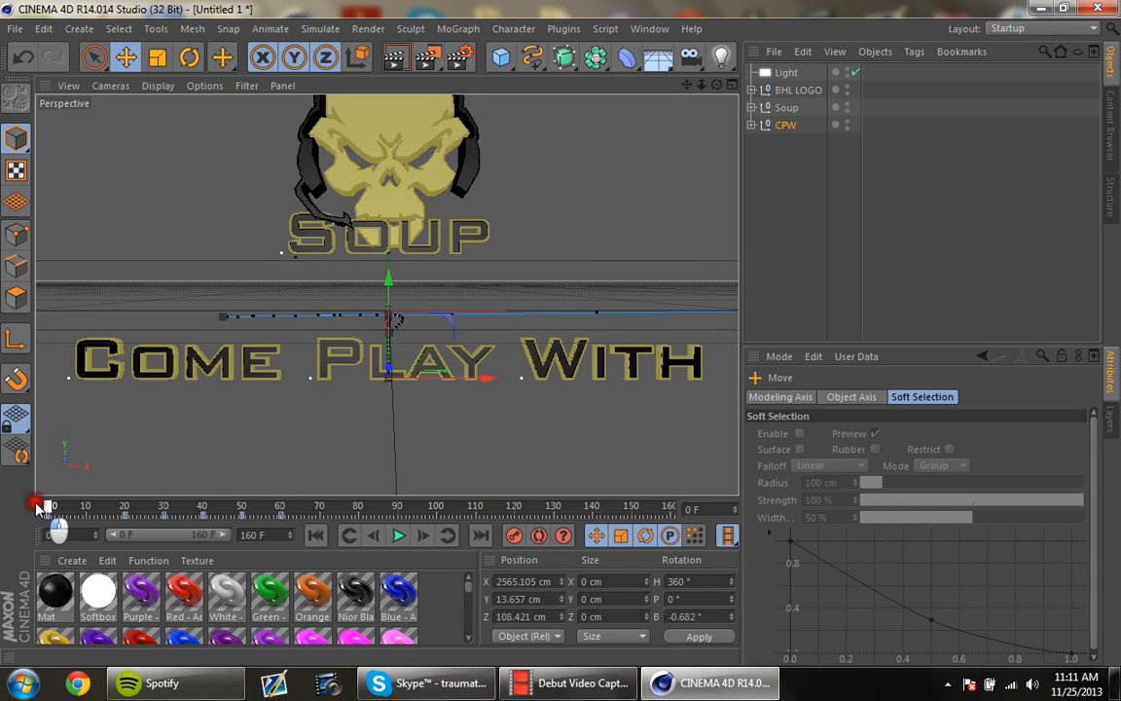
pyautogui.click(397, 534)
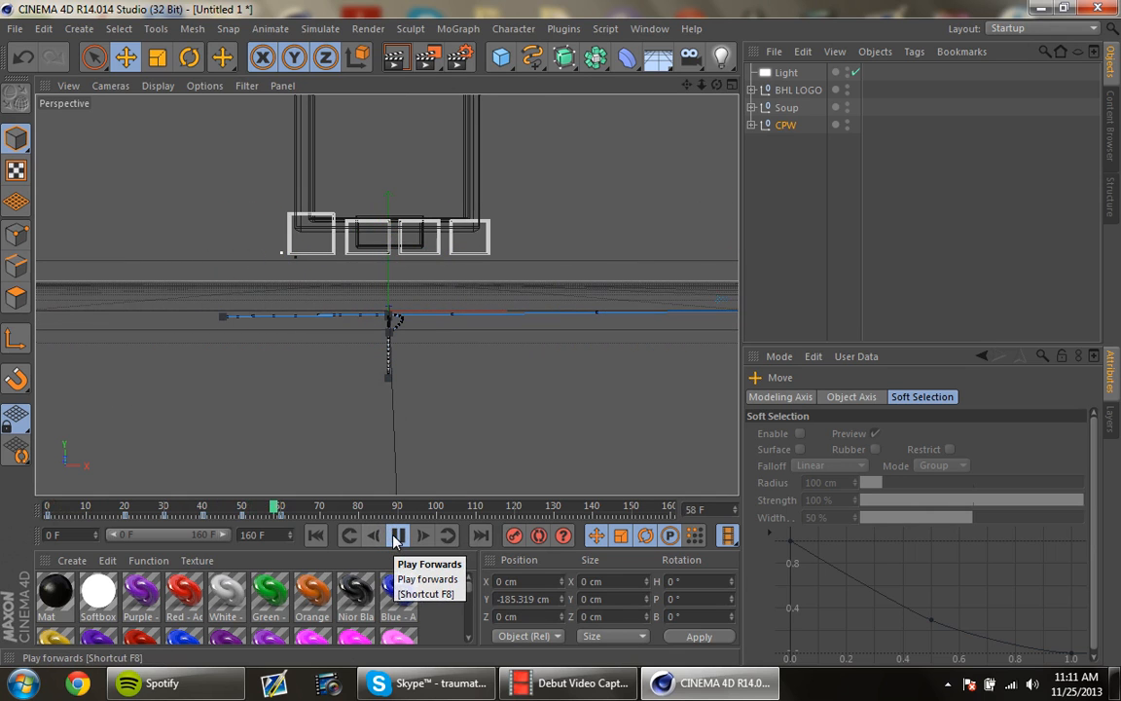
pyautogui.click(397, 535)
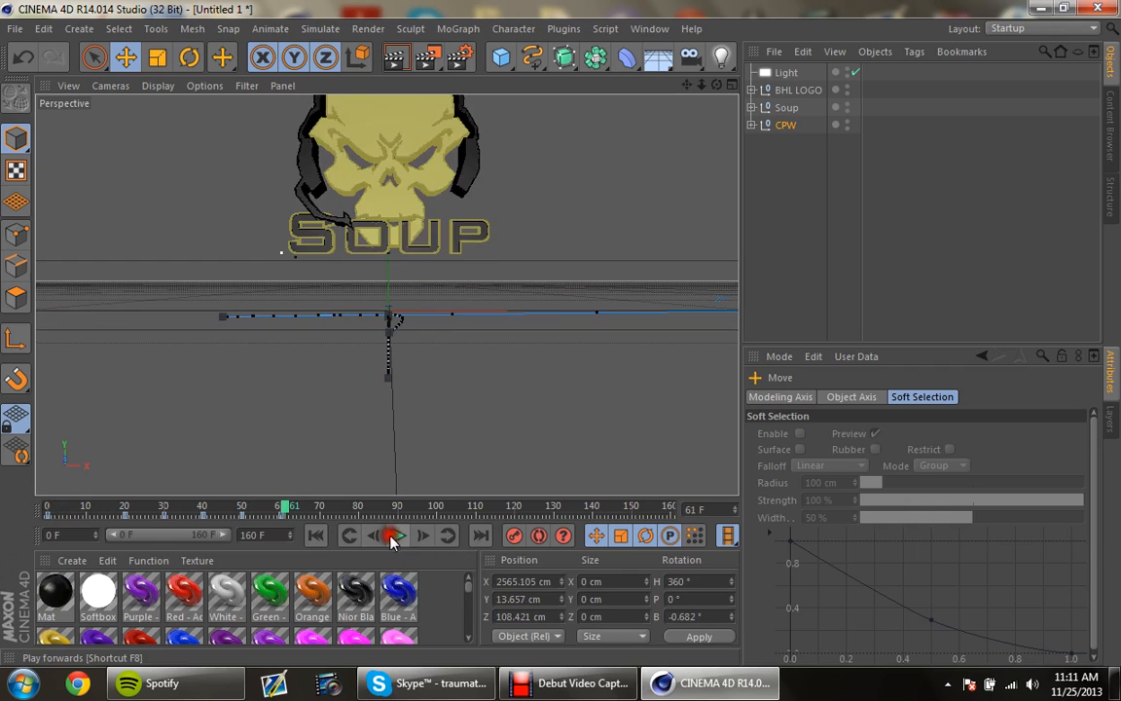
# Step: Keyframe the Soup group at frame 60, and at frame 70 lower it to about Y -10 cm
pyautogui.click(286, 513)
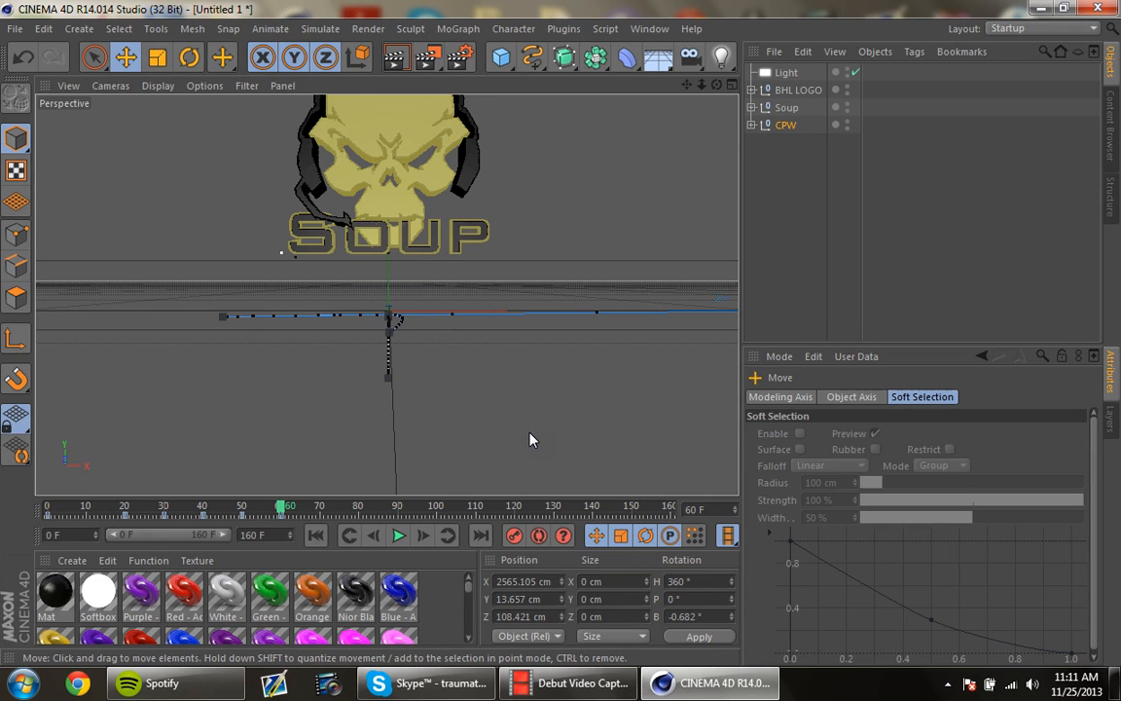
pyautogui.click(788, 108)
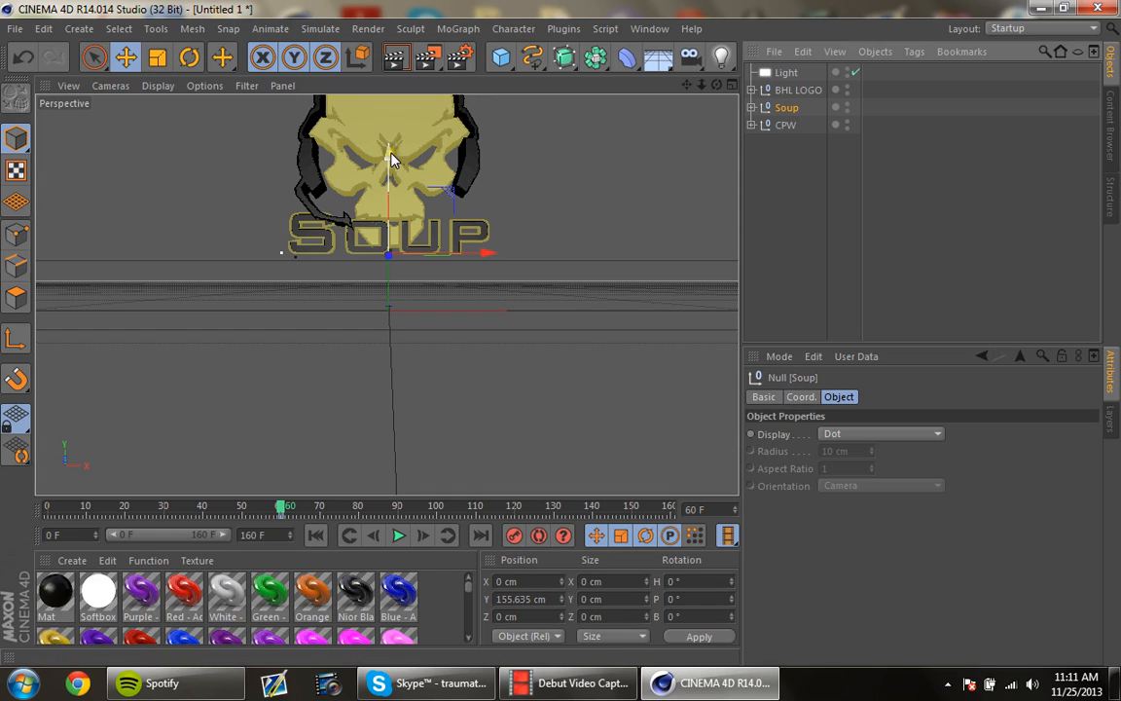
pyautogui.click(320, 505)
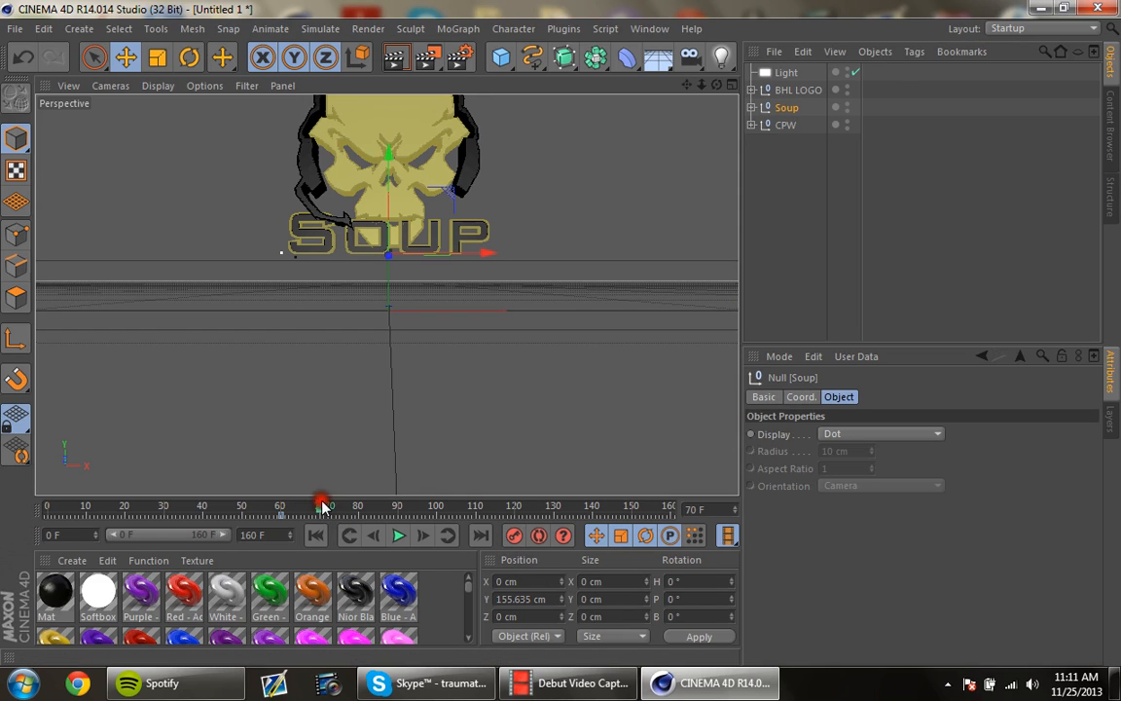
pyautogui.moveTo(388, 136); pyautogui.dragTo(390, 226)
# Step: Spin the Soup group to a pitch of 360° for the frame 70 keyframe and hold that pose at frame 80
pyautogui.press('r')
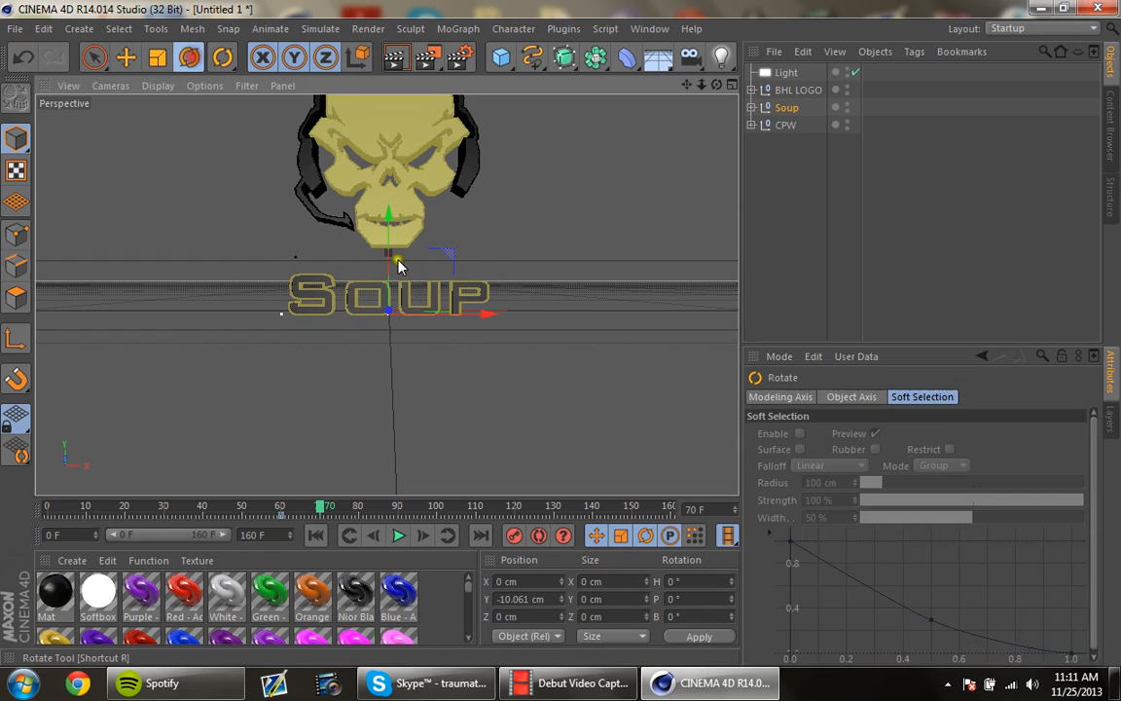
pyautogui.moveTo(390, 262); pyautogui.dragTo(561, 333)
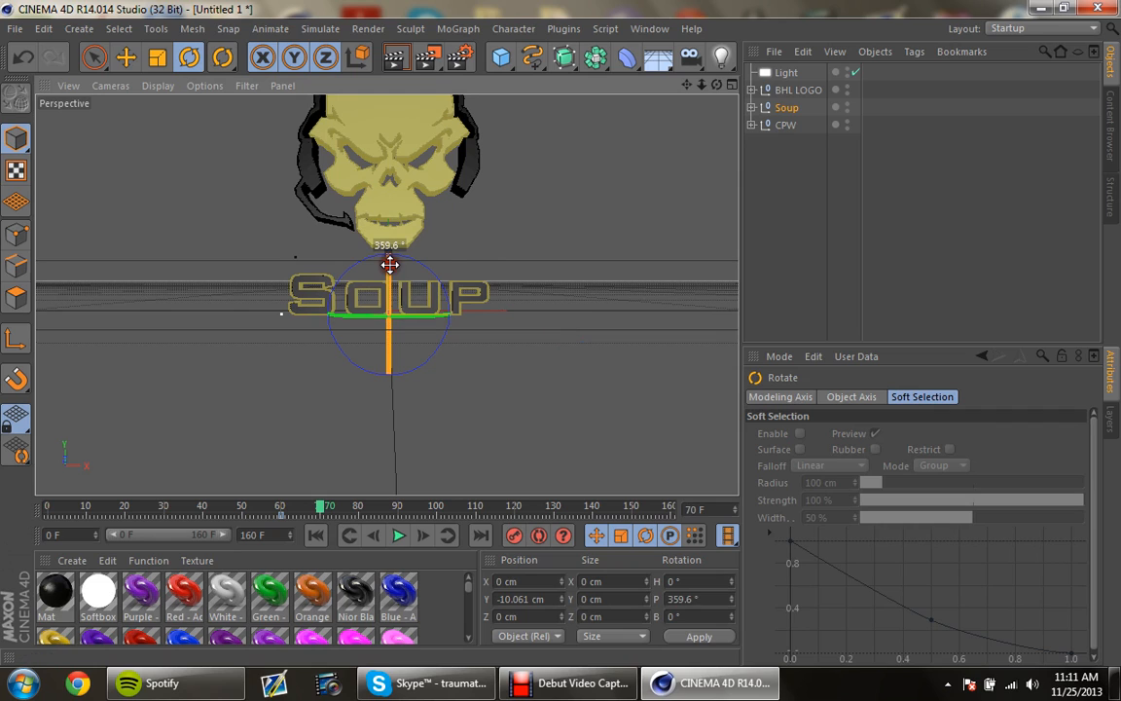
pyautogui.moveTo(389, 264); pyautogui.dragTo(390, 264)
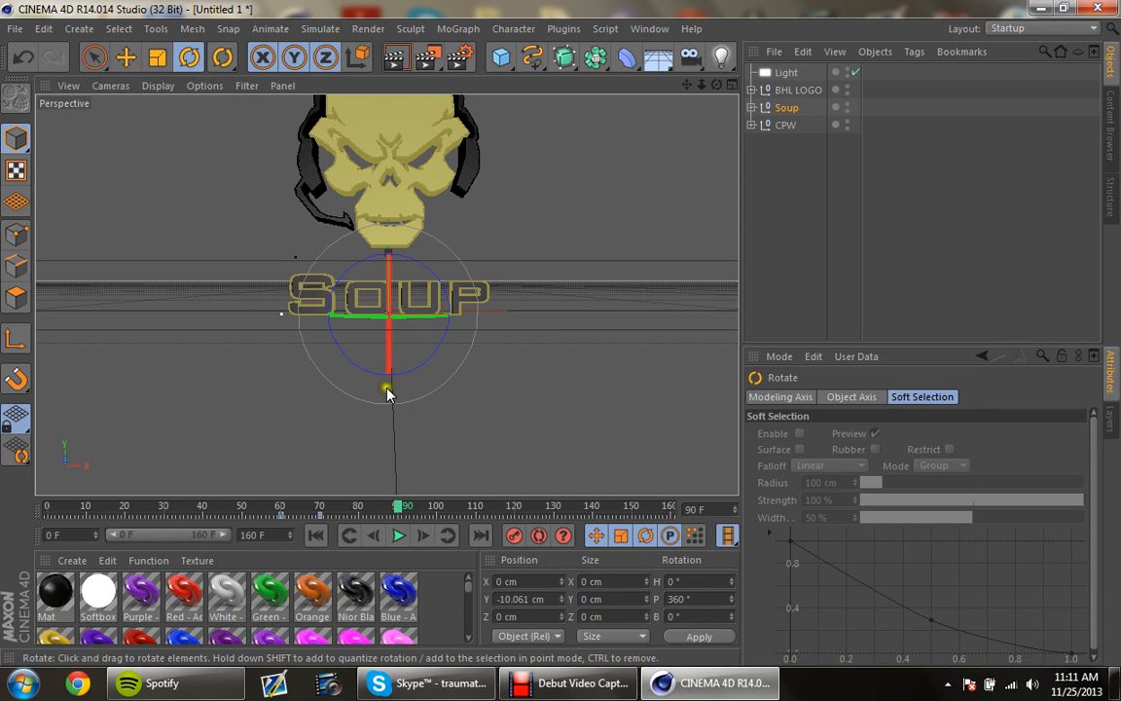
pyautogui.click(361, 510)
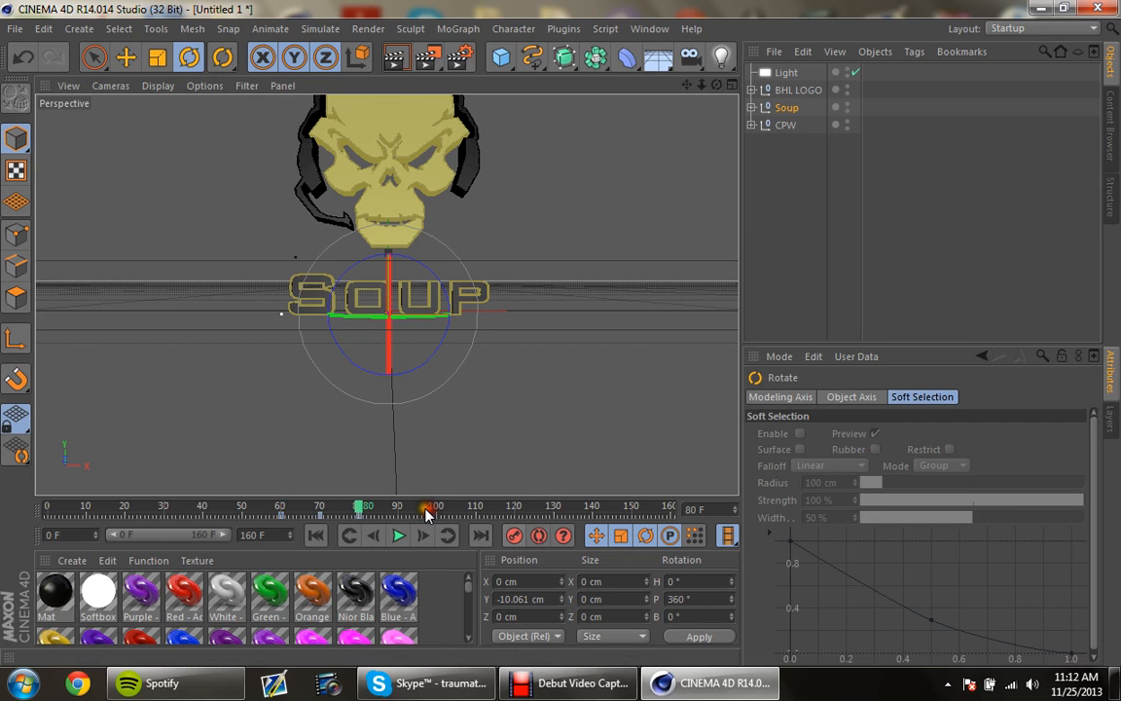
# Step: Turn the Soup group to a heading of about 360.4° at frame 100 and keyframe the same pose at frame 110
pyautogui.click(438, 509)
pyautogui.moveTo(413, 328); pyautogui.dragTo(560, 332)
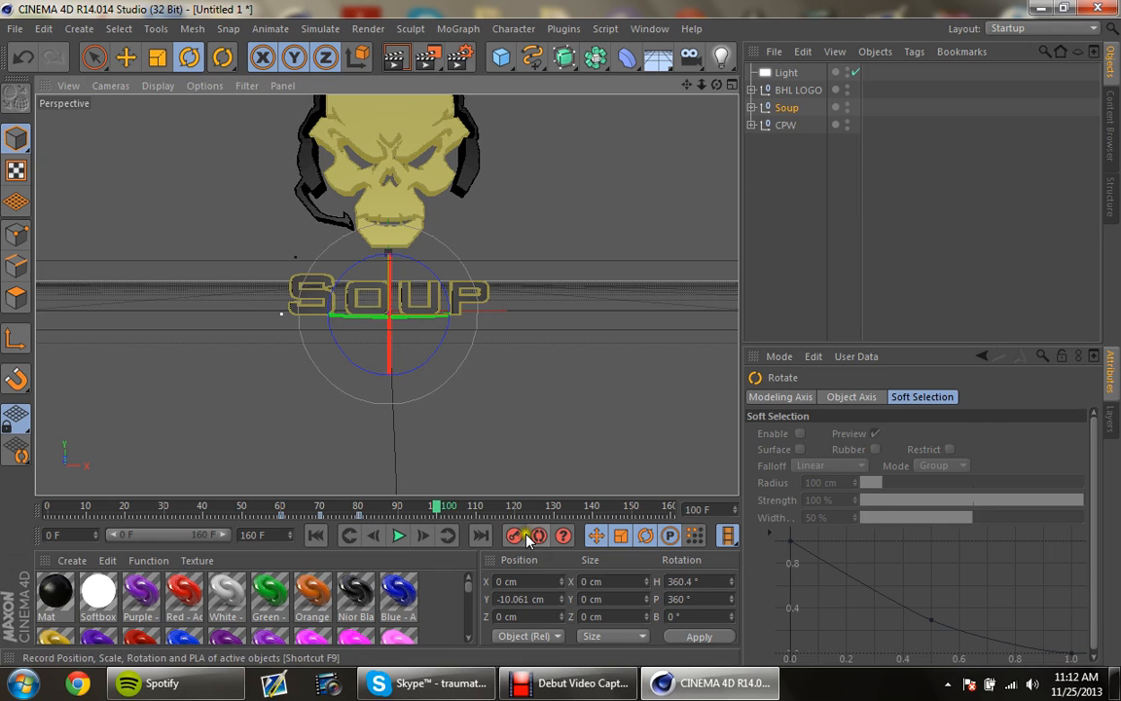
pyautogui.click(479, 508)
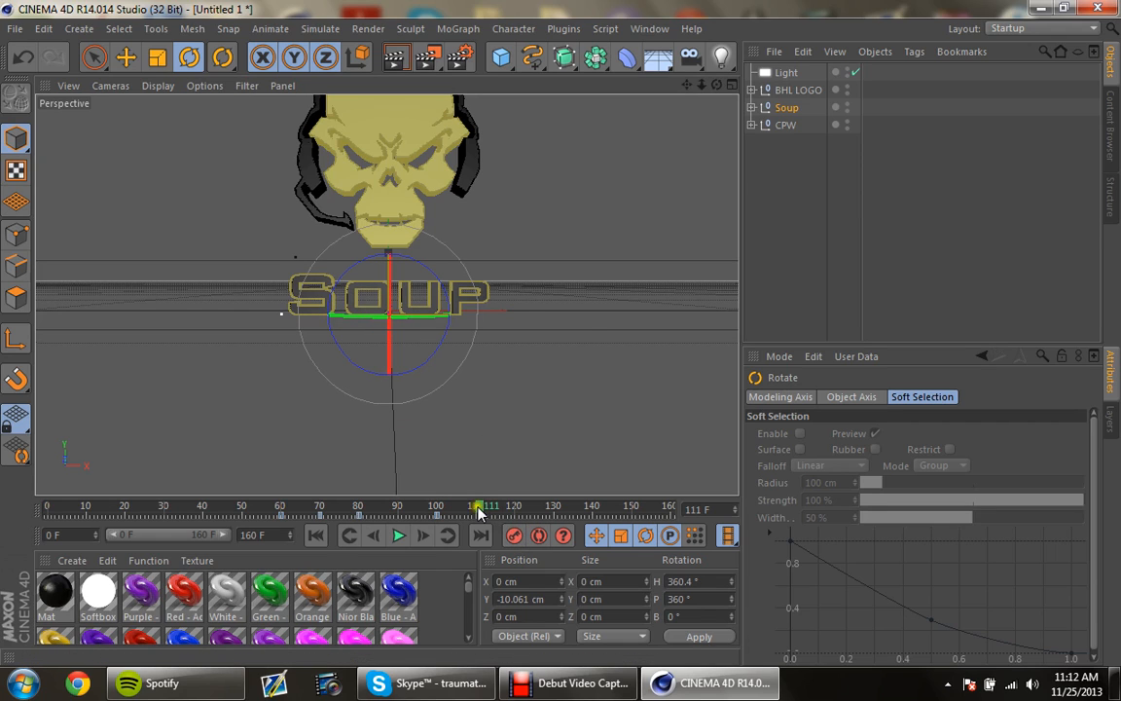
pyautogui.click(477, 510)
pyautogui.click(514, 537)
# Step: At frame 130, move the Soup group sideways out of view to about X -1438 cm
pyautogui.click(555, 508)
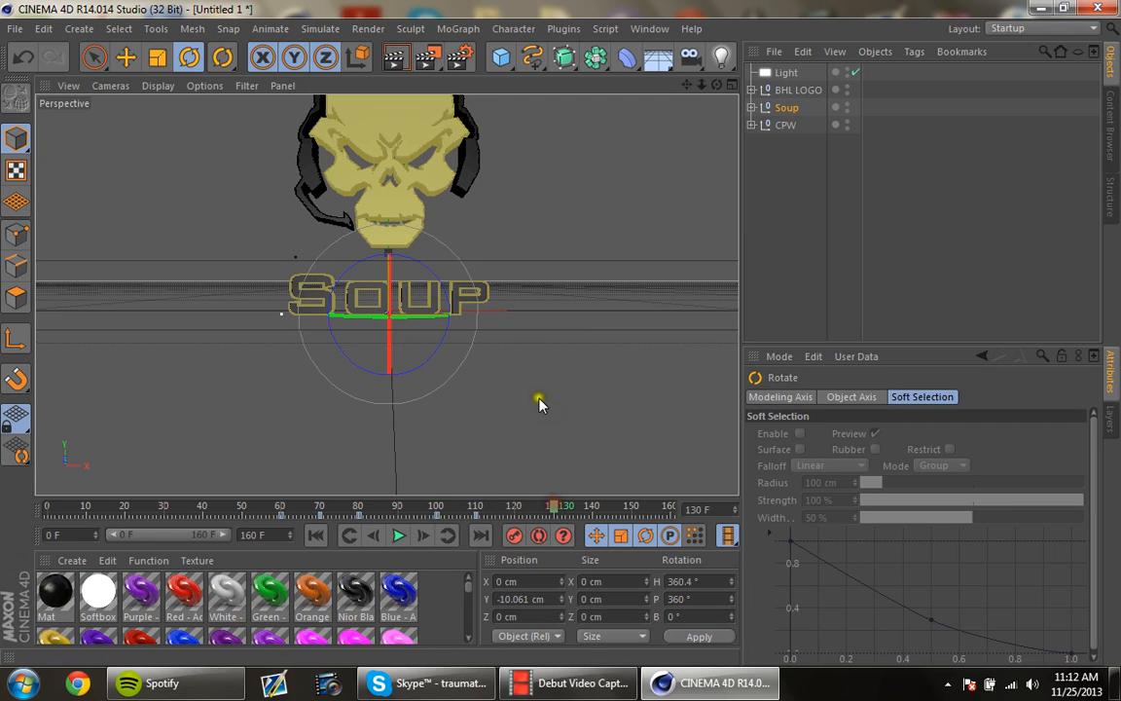
pyautogui.click(125, 57)
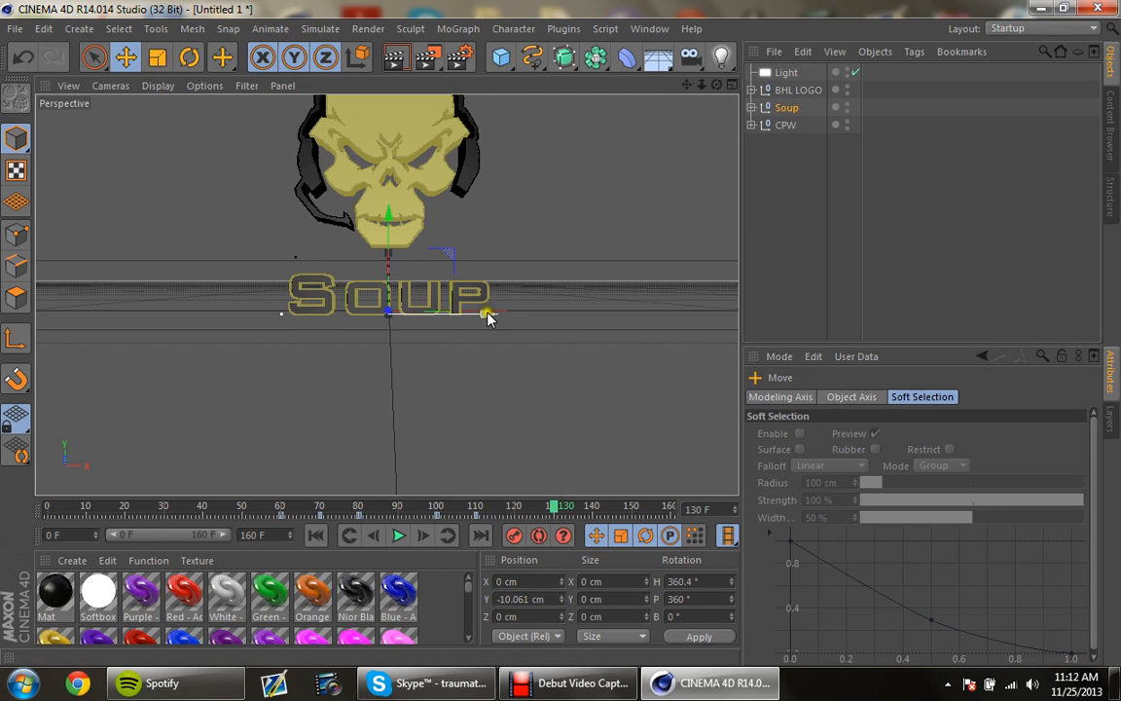
pyautogui.moveTo(488, 314)
pyautogui.mouseDown()
pyautogui.moveTo(225, 311)
pyautogui.moveTo(537, 336)
pyautogui.moveTo(500, 318)
pyautogui.mouseUp()
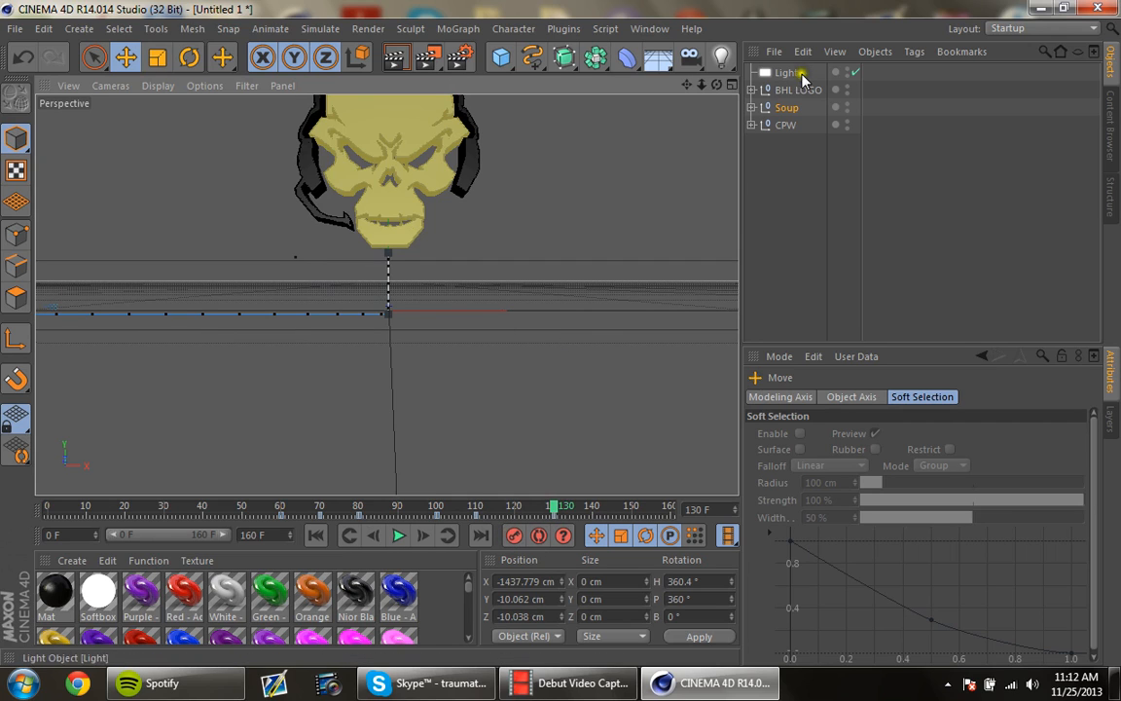
# Step: Keyframe the BHL LOGO group at frame 130, and at frame 140 lower it to about Y -202 cm
pyautogui.click(793, 90)
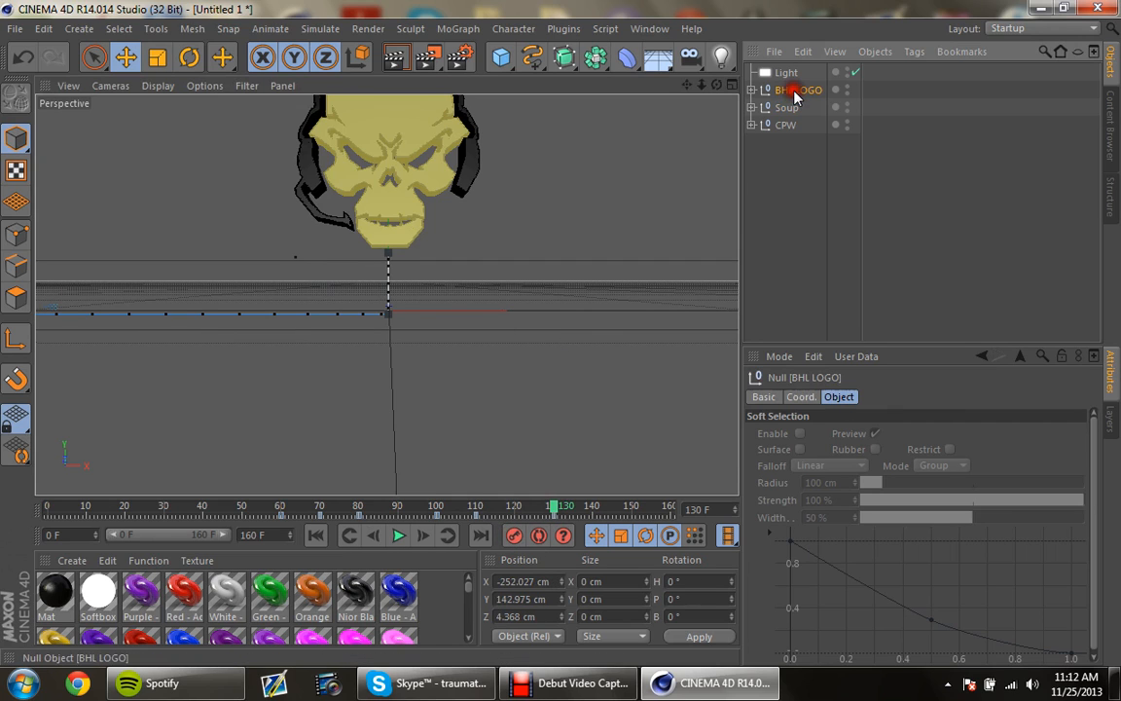
pyautogui.click(514, 538)
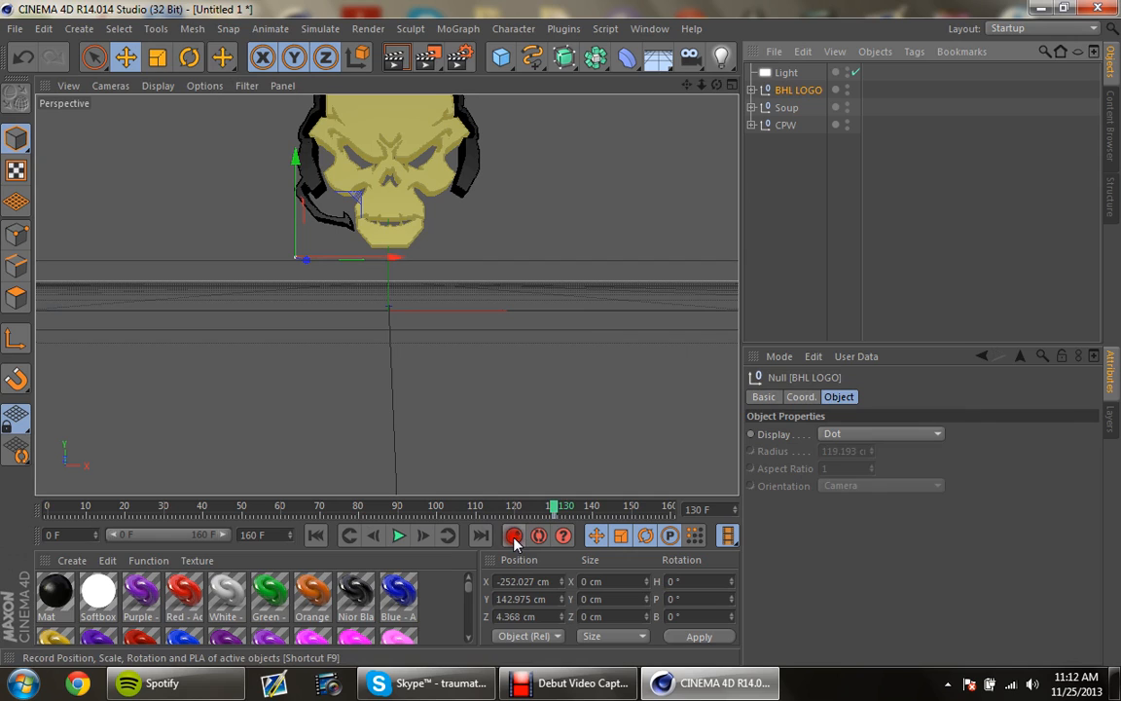
pyautogui.click(593, 508)
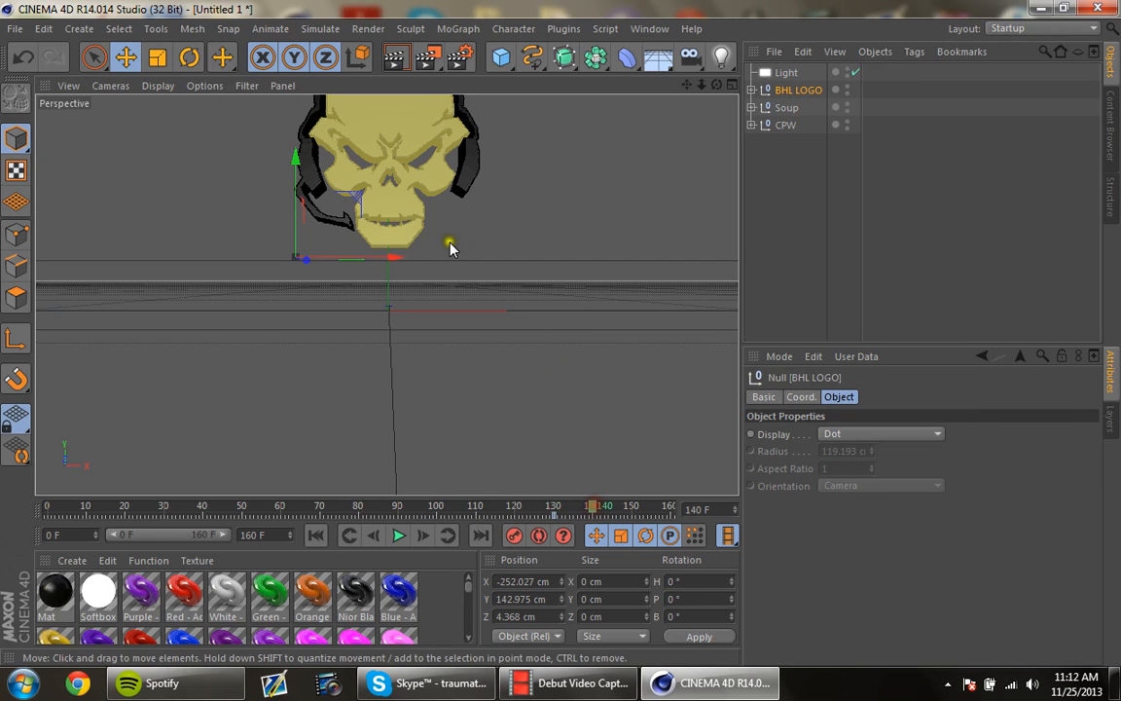
pyautogui.moveTo(295, 161); pyautogui.dragTo(280, 293)
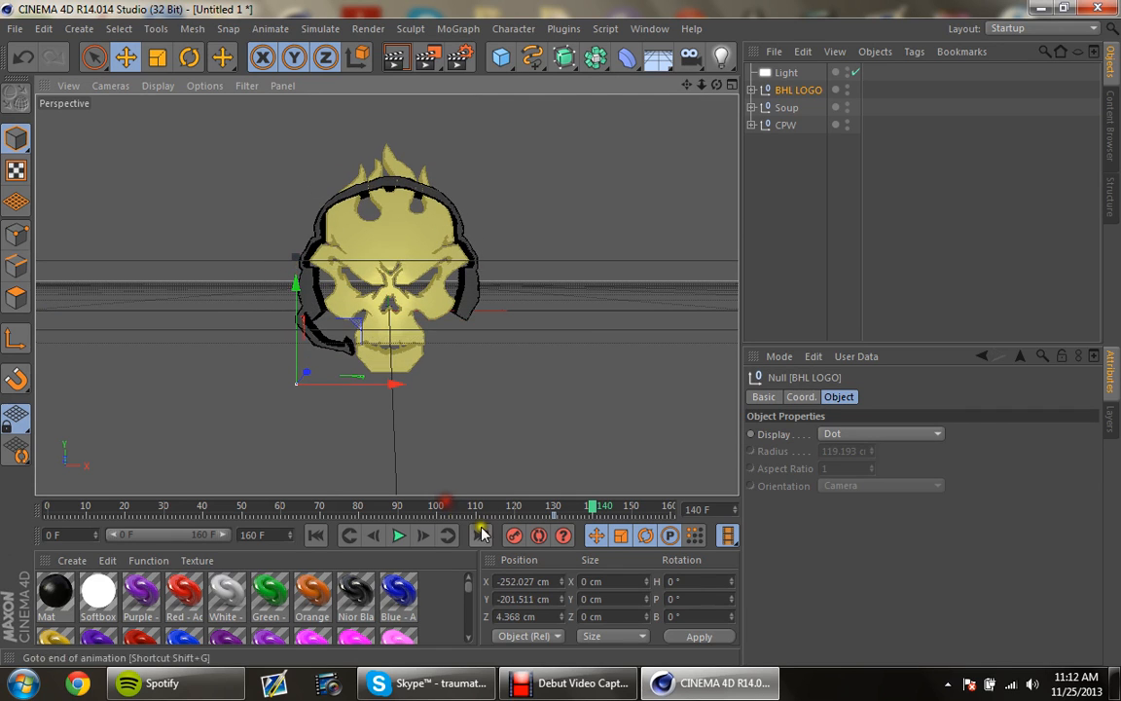
# Step: Hold the BHL LOGO group's position at frame 150, and at frame 160 drop it to about Y -768 cm
pyautogui.click(633, 509)
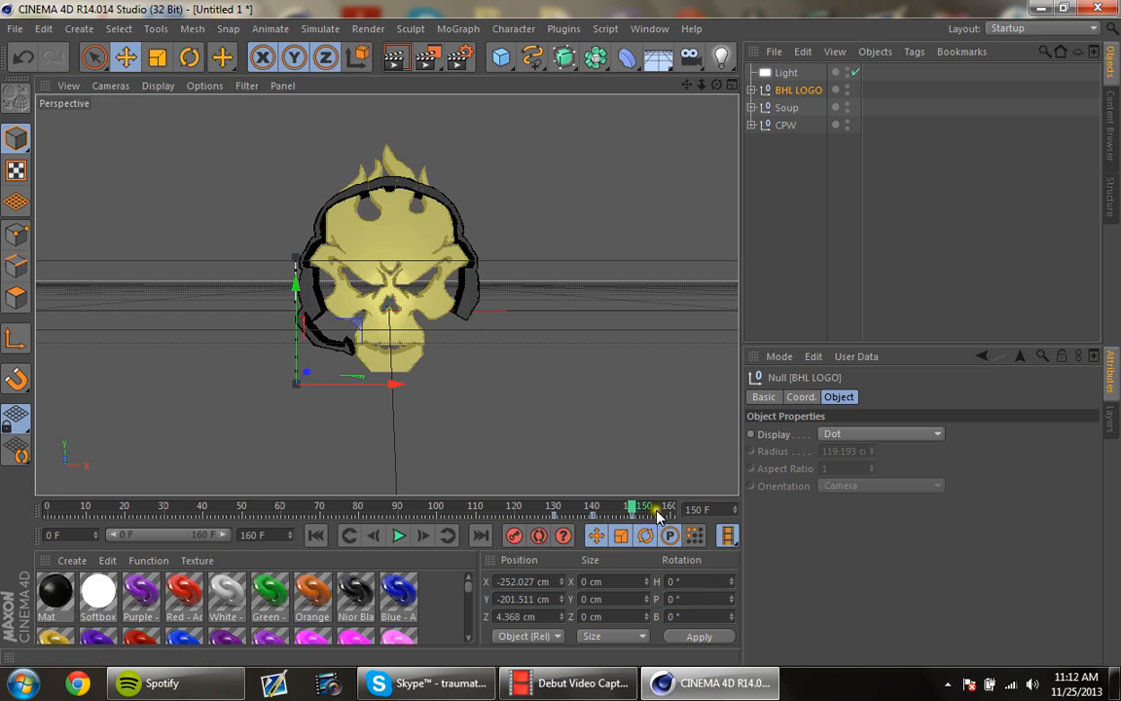
pyautogui.click(668, 509)
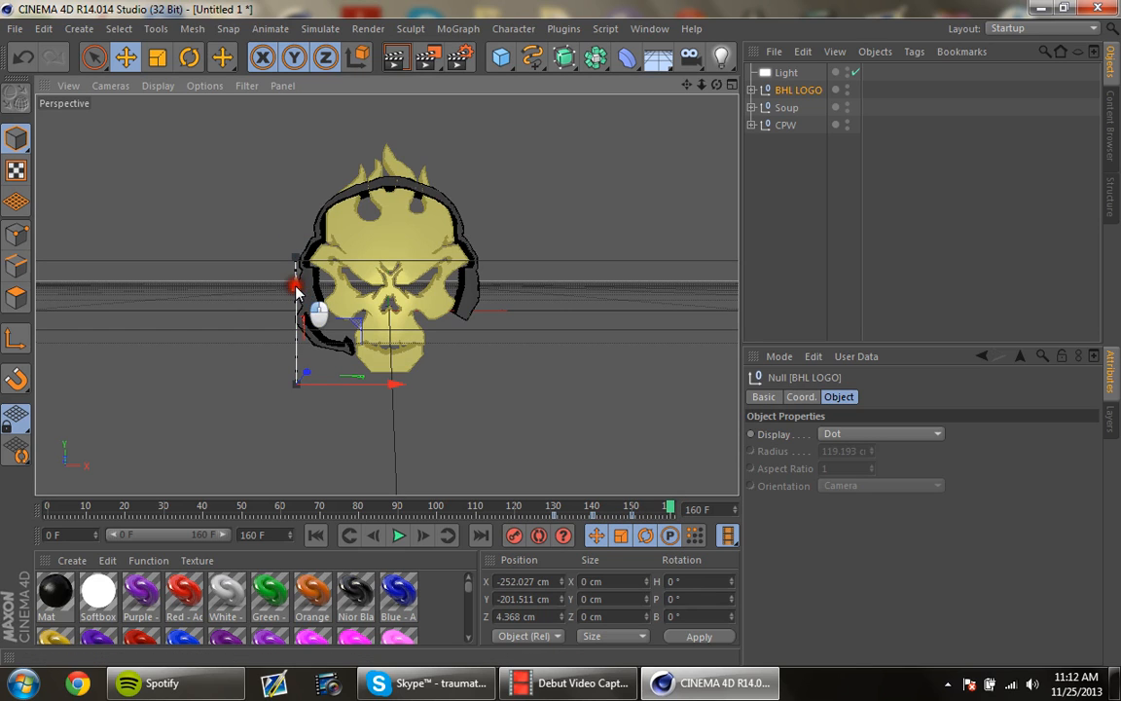
pyautogui.moveTo(297, 291); pyautogui.dragTo(295, 492)
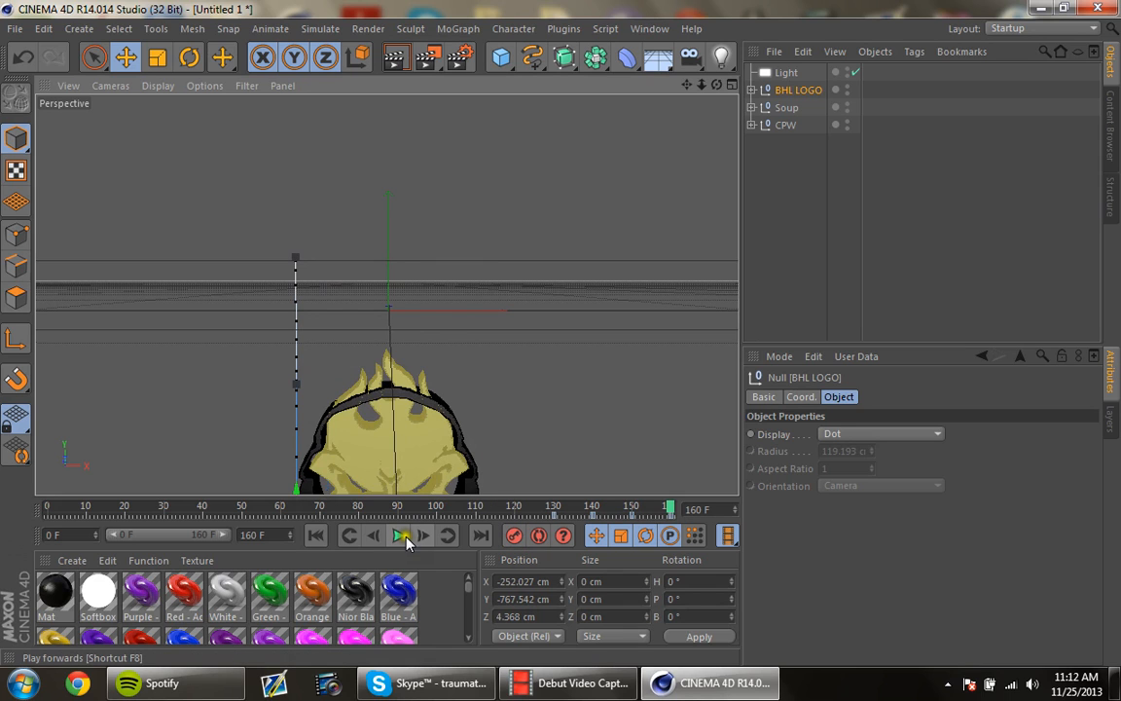
# Step: Play back the animation to check it, and render all frames to the Picture Viewer
pyautogui.click(398, 537)
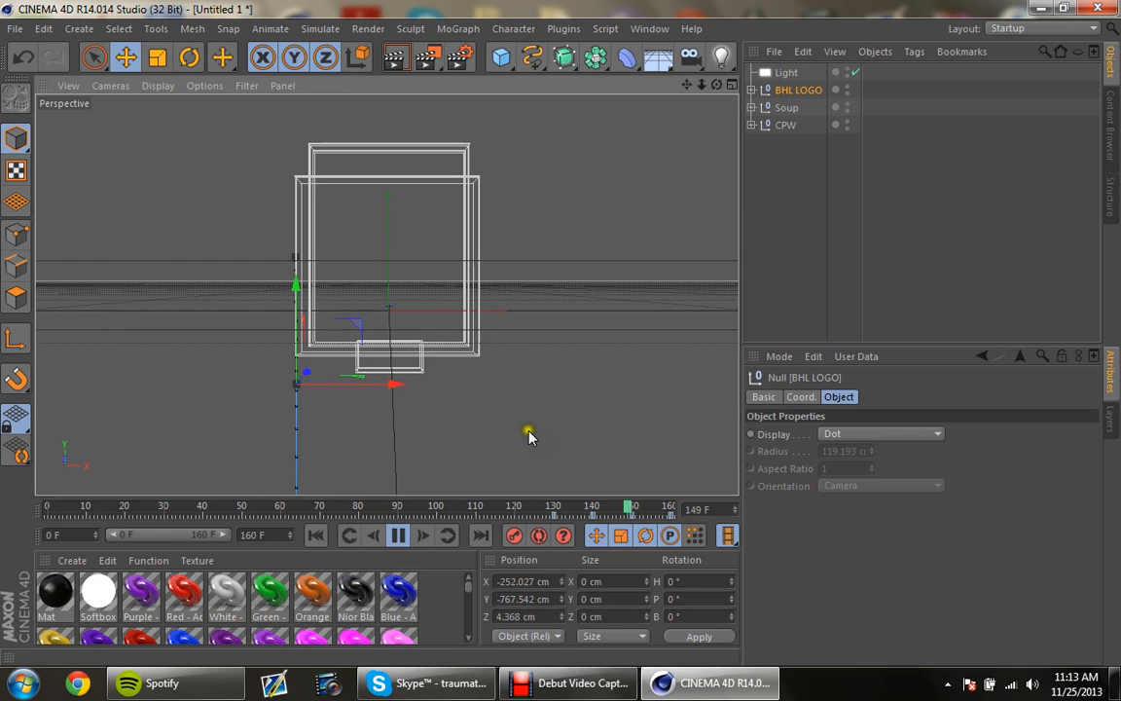
pyautogui.click(398, 534)
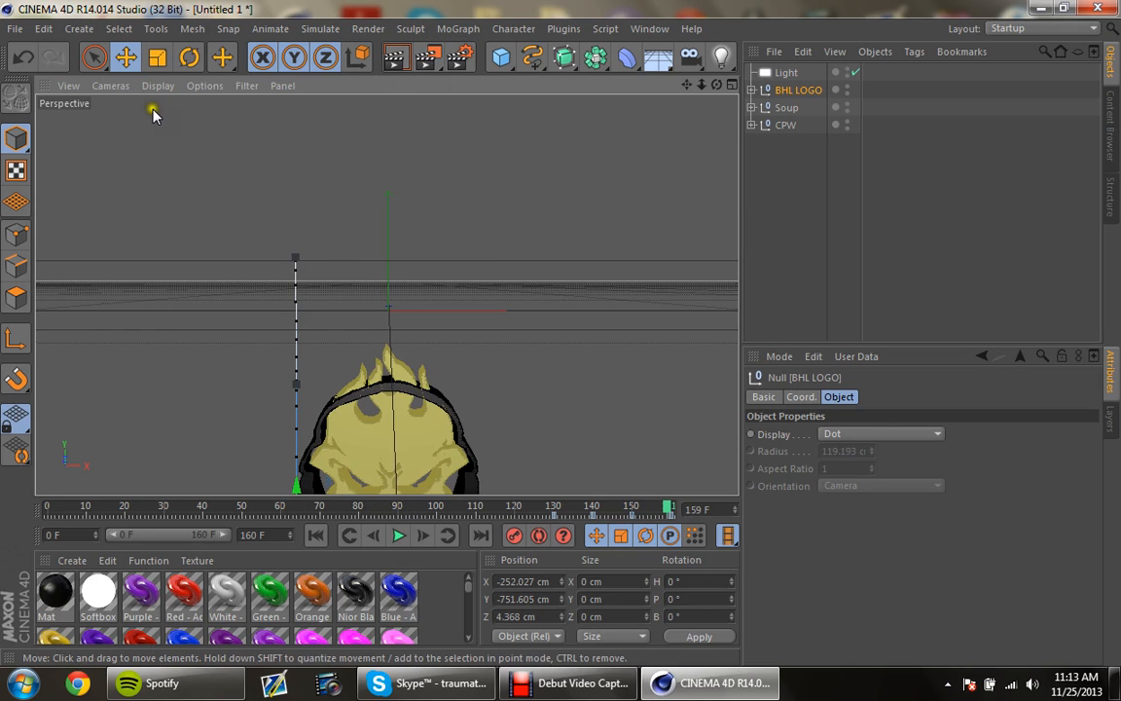
pyautogui.click(430, 60)
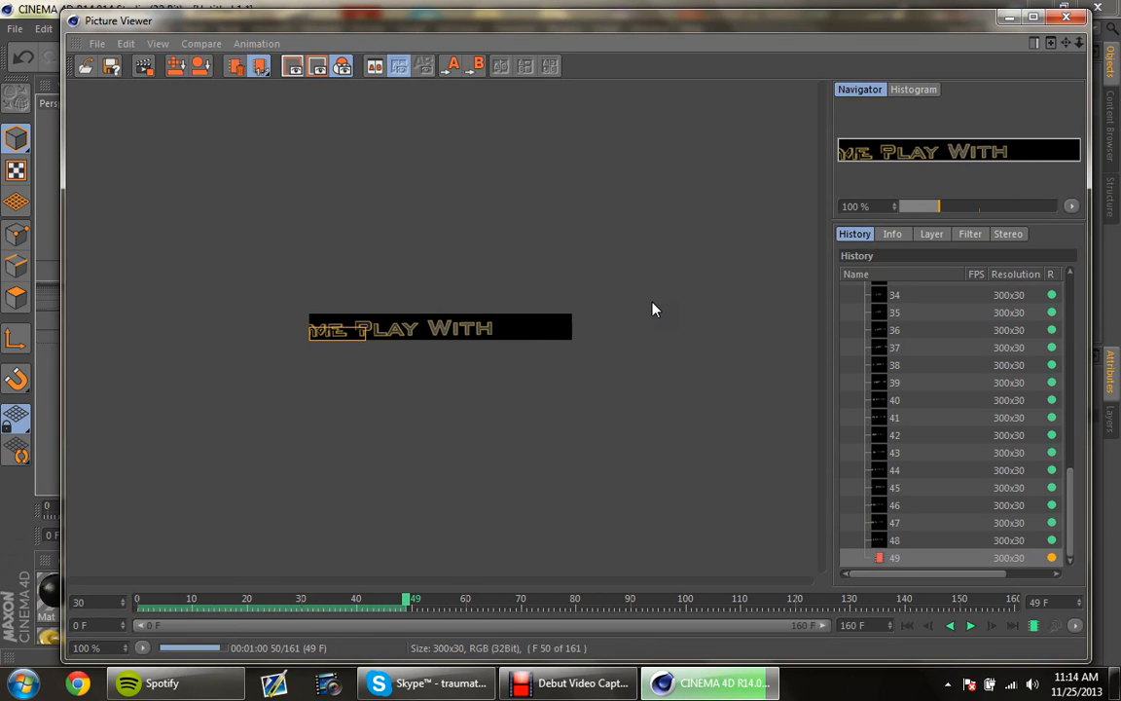
# Step: Switch to Spotify, play "My Body" by Young the Giant, and return to the running render
pyautogui.click(192, 693)
pyautogui.doubleClick(239, 570)
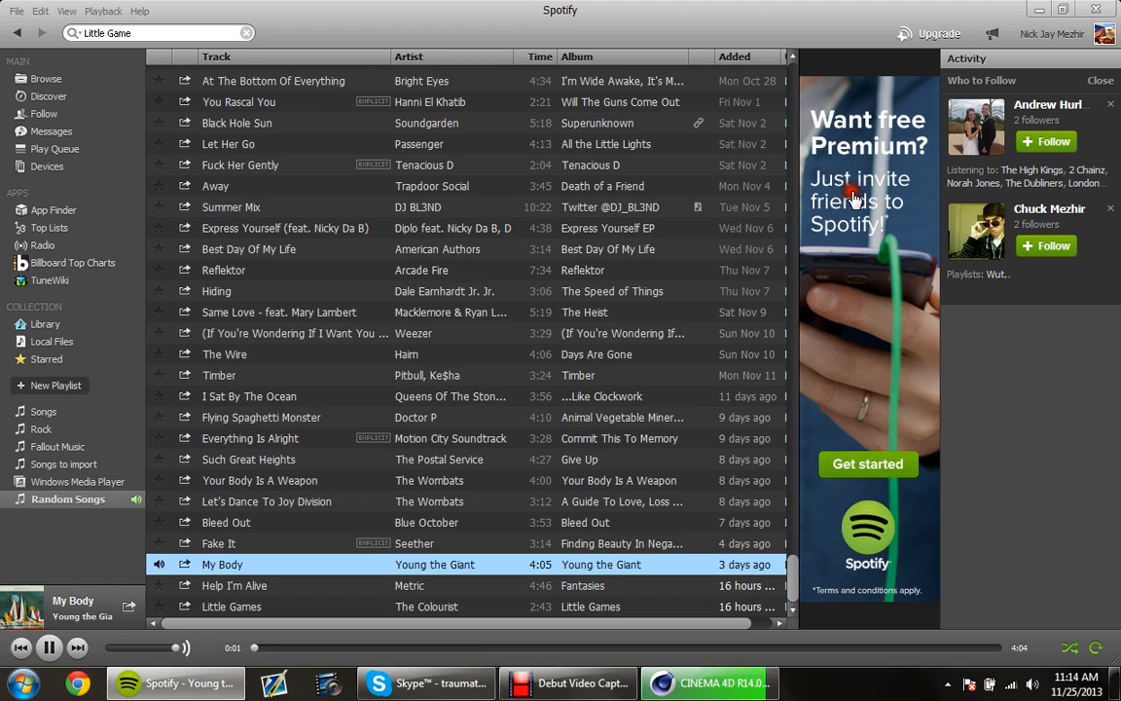
pyautogui.hotkey('alt', 'Tab')
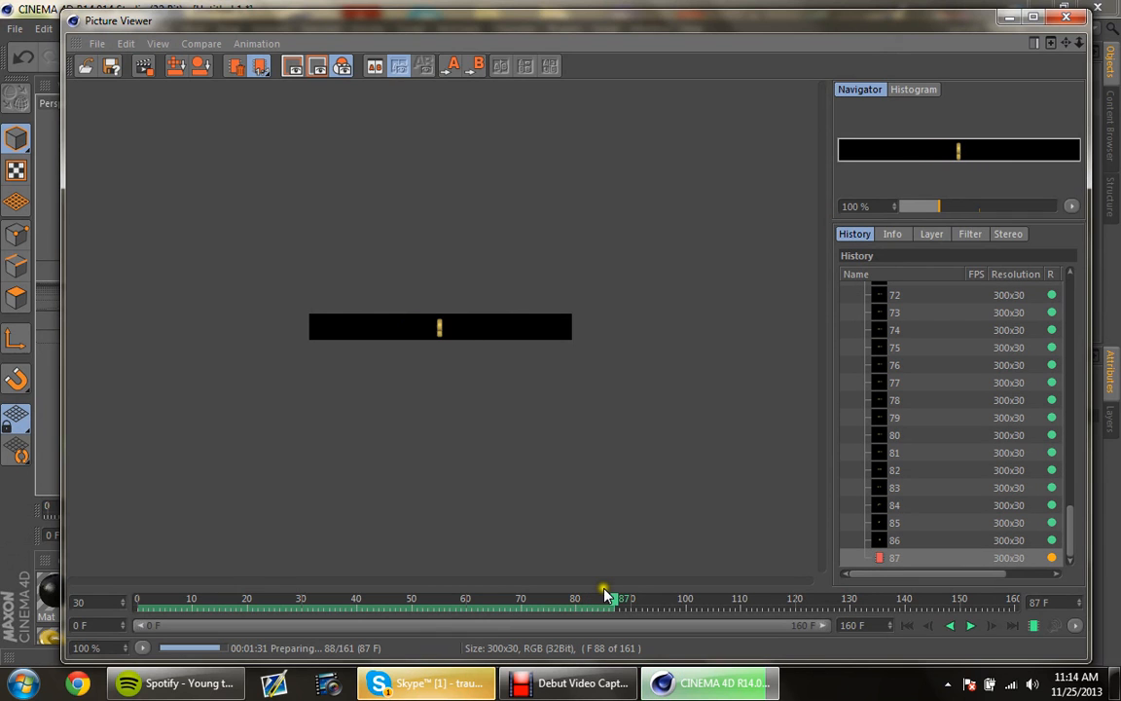
# Step: Switch to Skype to read the new chat messages, and minimize its window
pyautogui.click(463, 691)
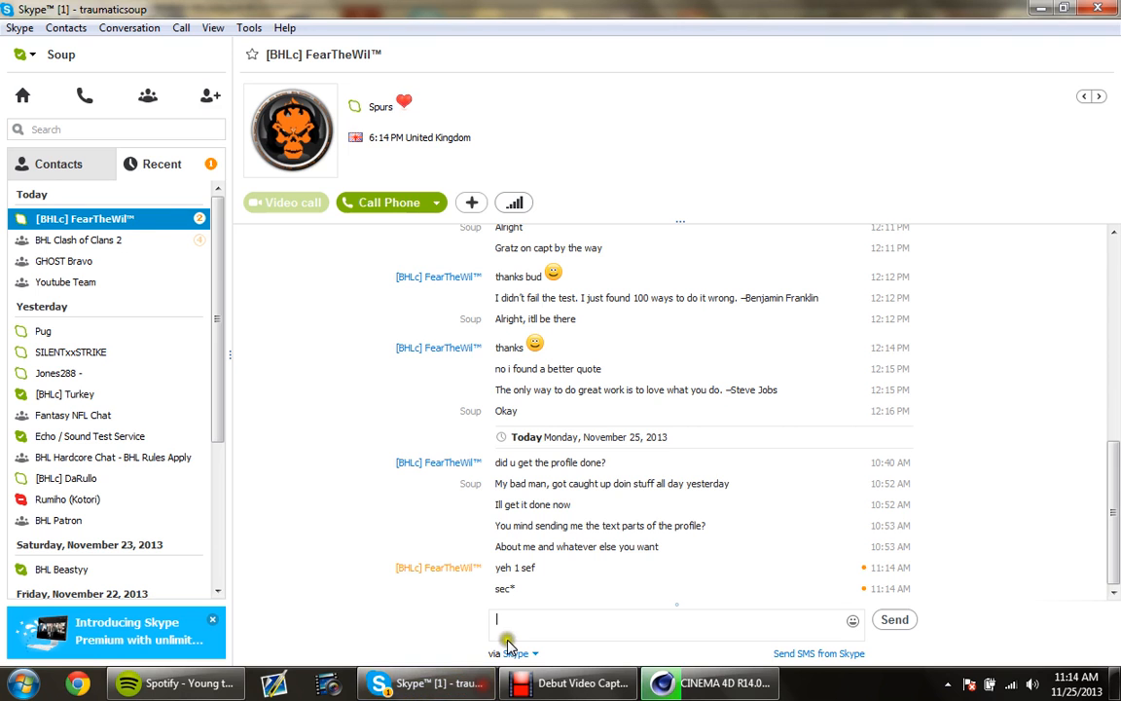
pyautogui.click(521, 628)
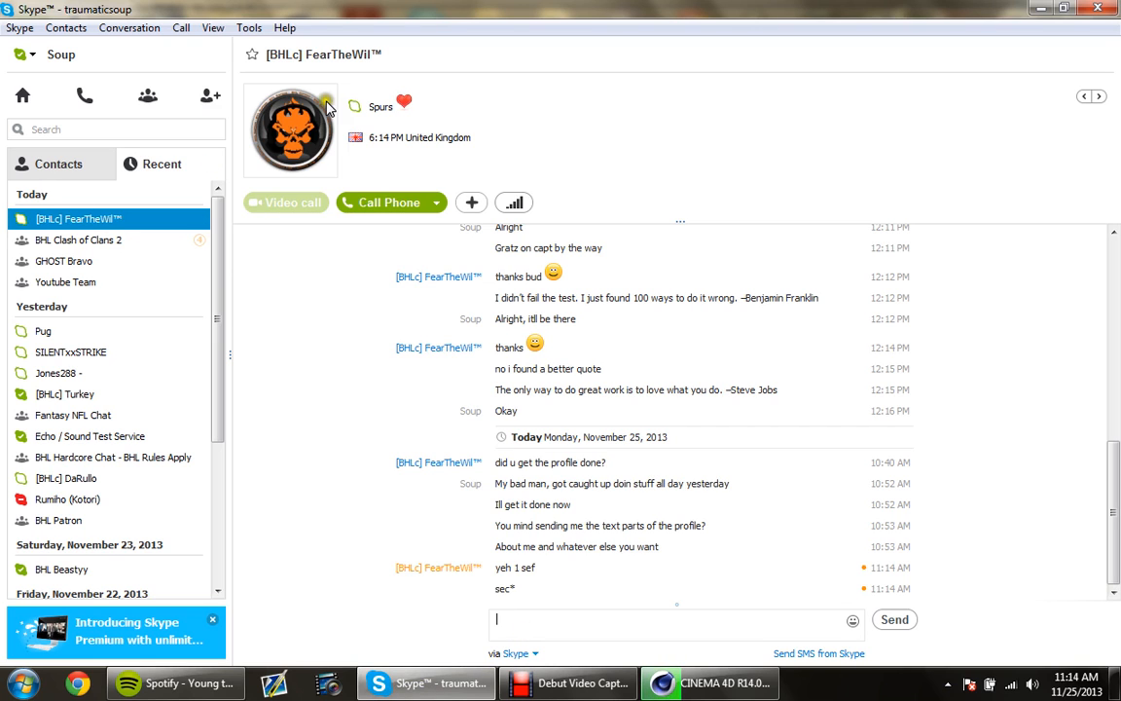
pyautogui.click(1035, 11)
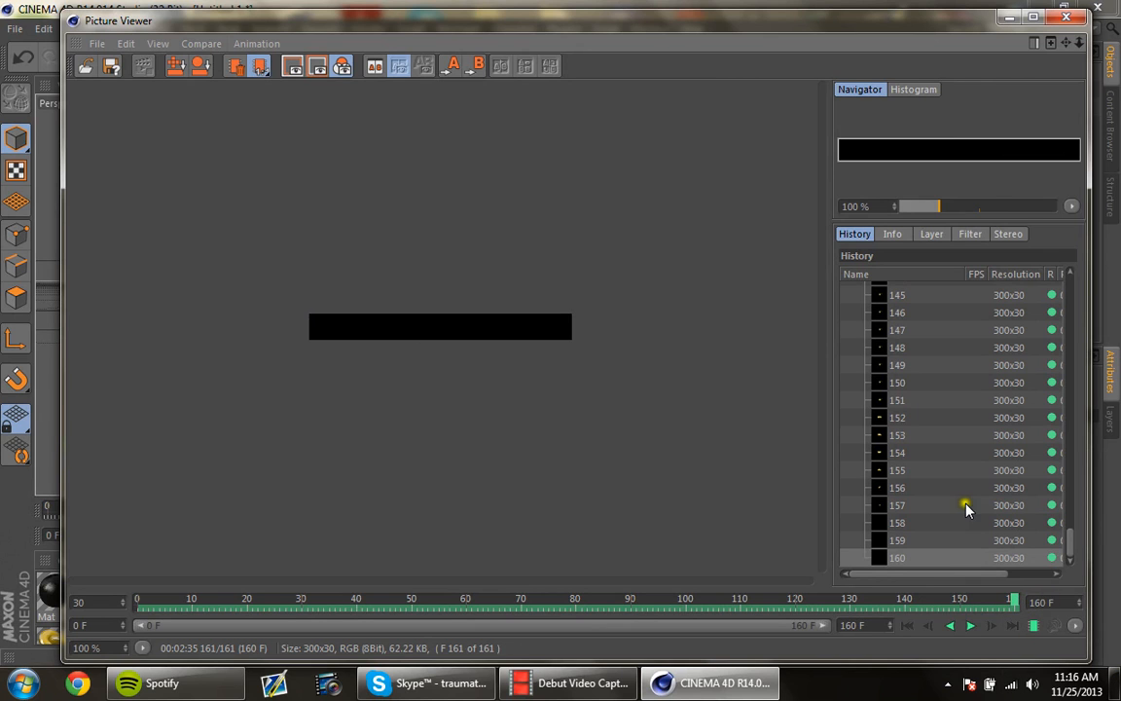
# Step: Close the finished render and quit Cinema 4D, saving the project as "Soup Banner C4D" in the BHL GFX folder
pyautogui.click(1065, 17)
pyautogui.click(1098, 8)
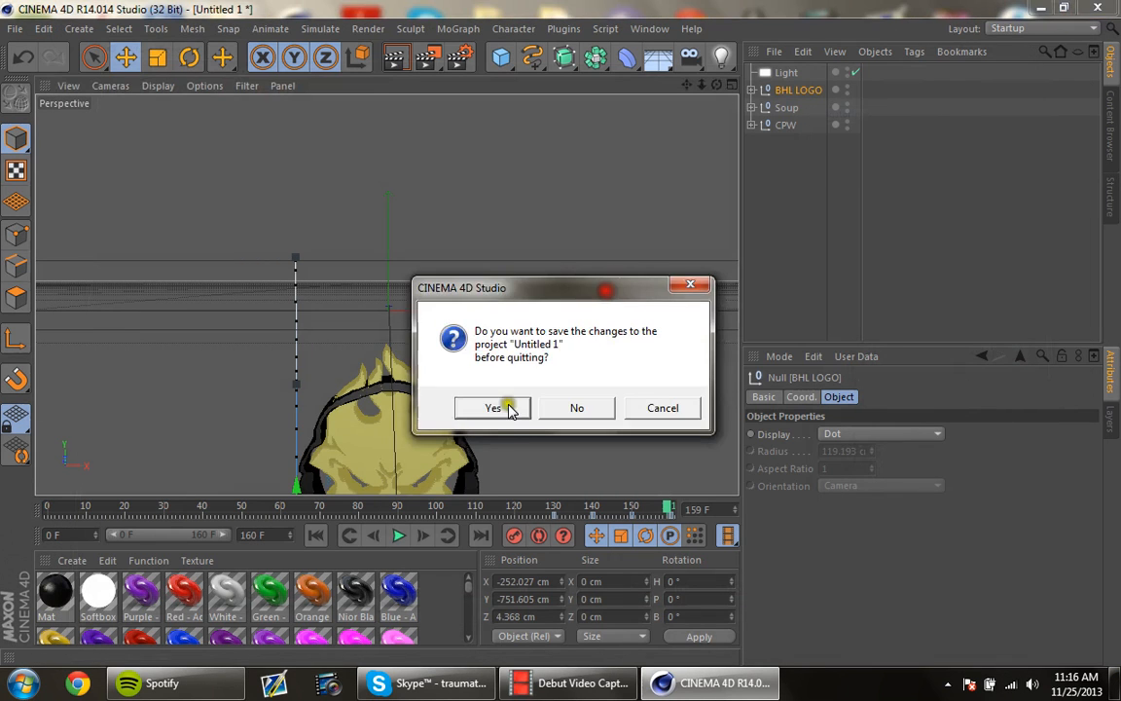
pyautogui.click(496, 407)
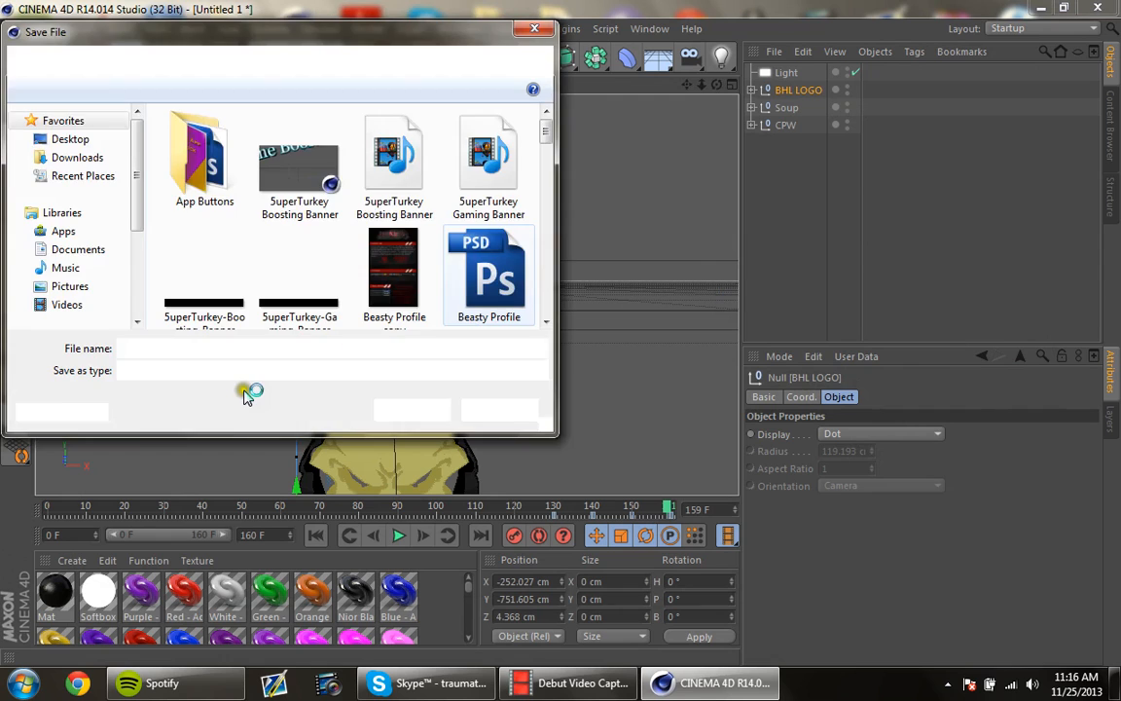
pyautogui.write('SO')
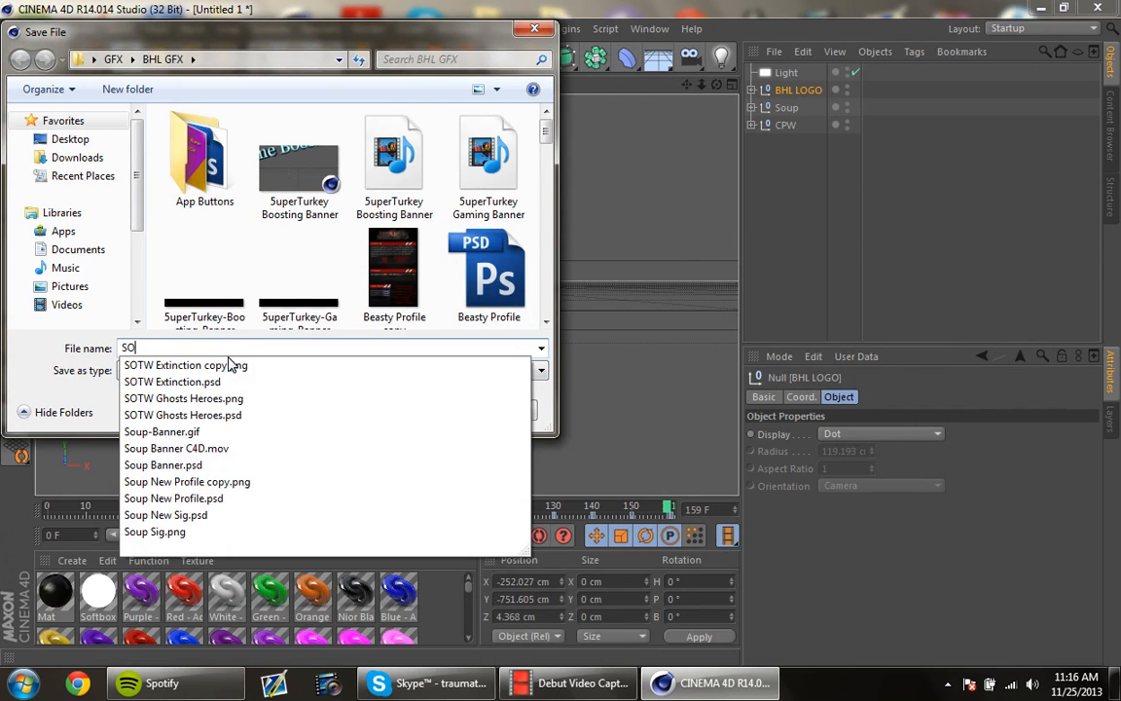
pyautogui.press('BackSpace')
pyautogui.write('oup')
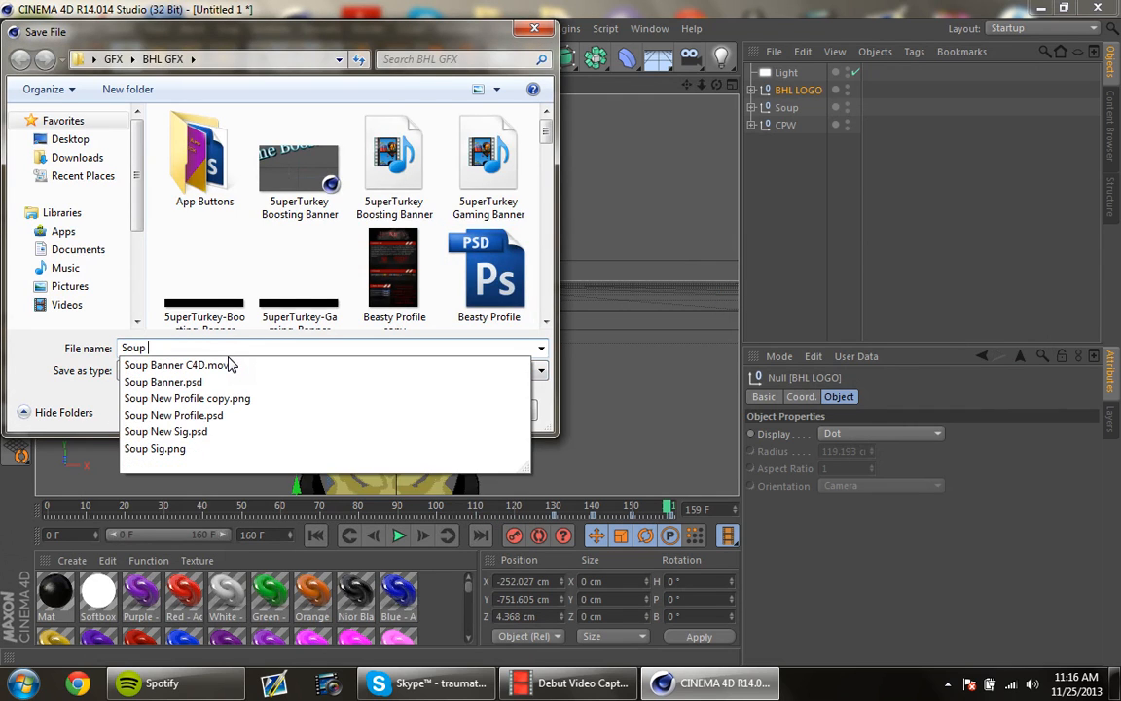
pyautogui.press('Down')
pyautogui.press('BackSpace')
pyautogui.press('BackSpace')
pyautogui.press('BackSpace')
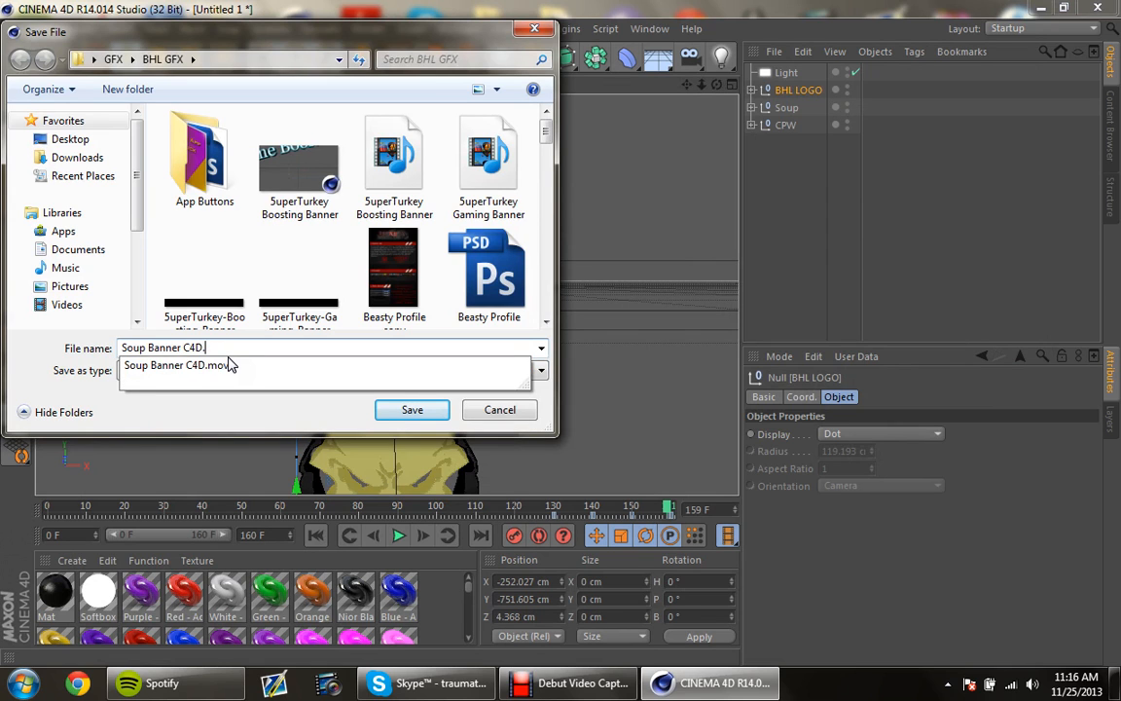
pyautogui.press('Return')
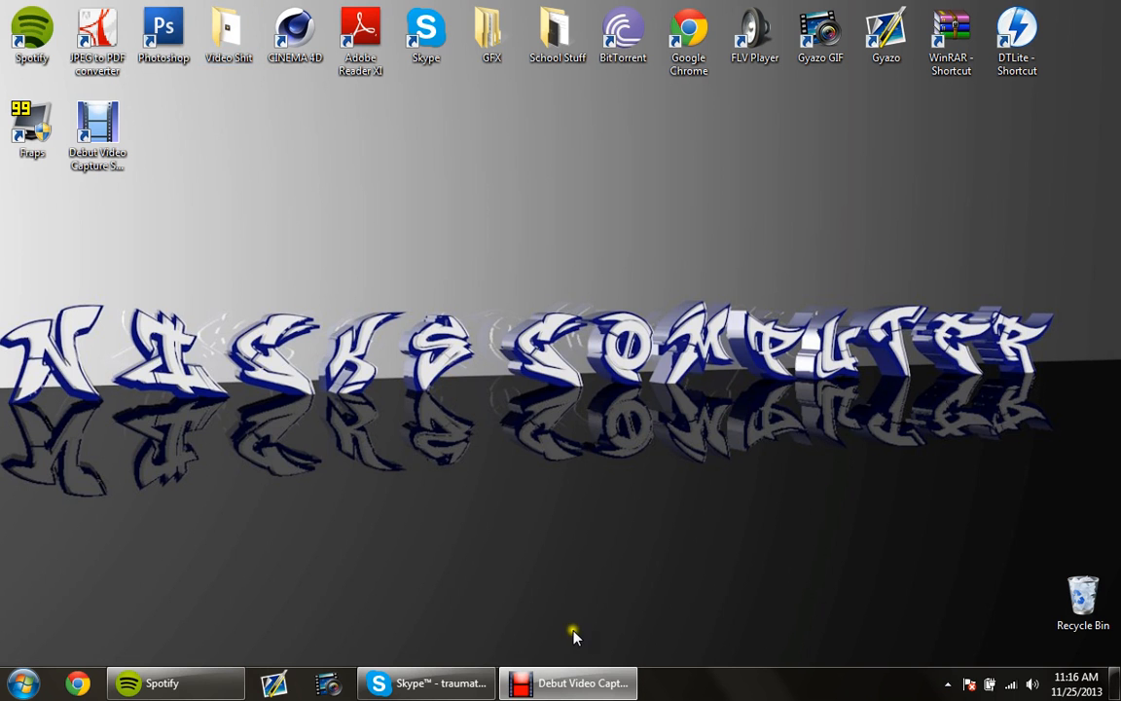
# Step: Launch Photoshop and open the rendered "Soup Banner C4D" video from the BHL GFX folder
pyautogui.doubleClick(166, 32)
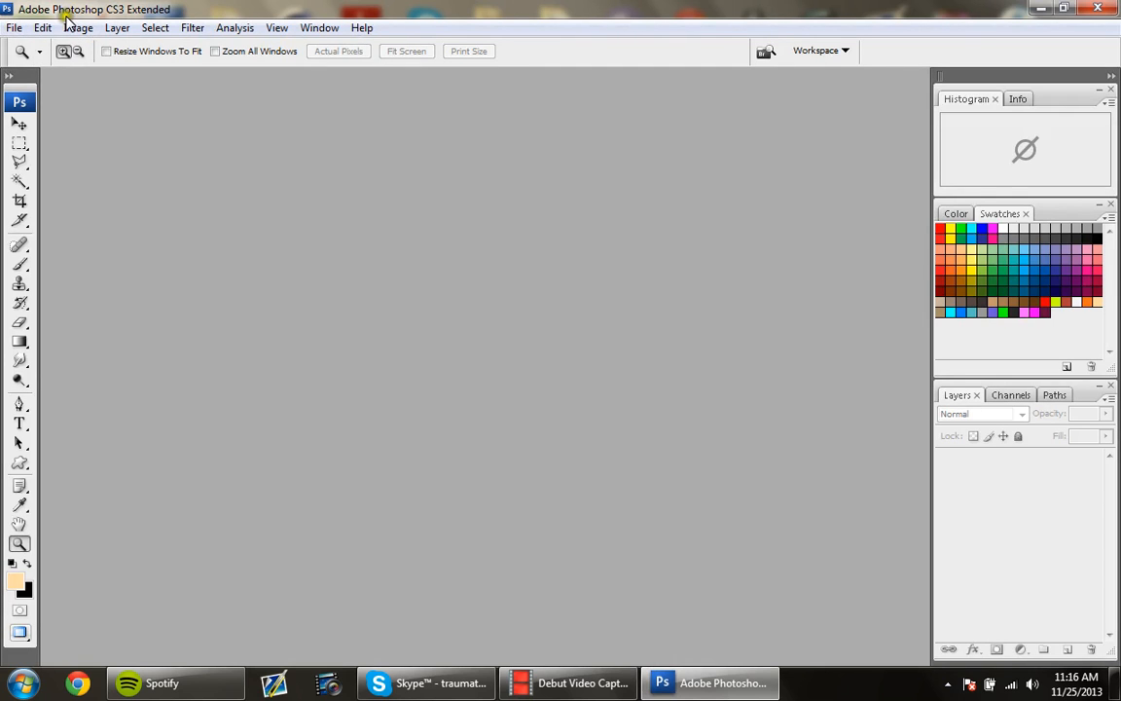
pyautogui.click(15, 28)
pyautogui.click(41, 64)
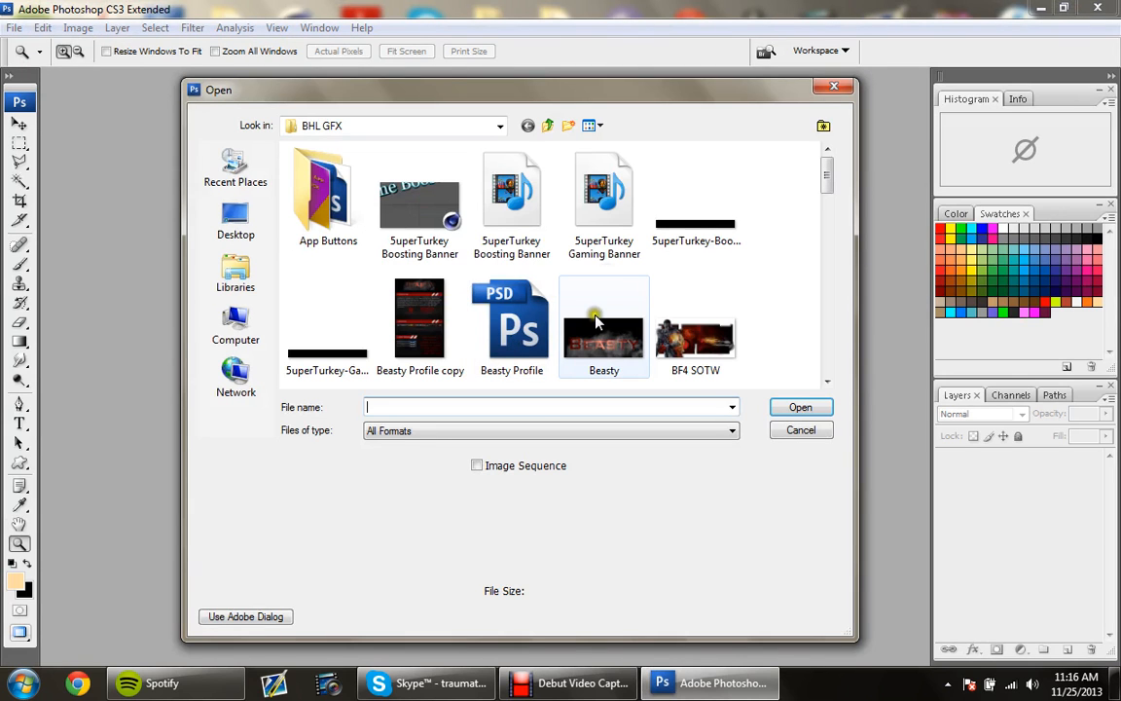
pyautogui.click(609, 280)
pyautogui.scroll(-5, 610, 282)
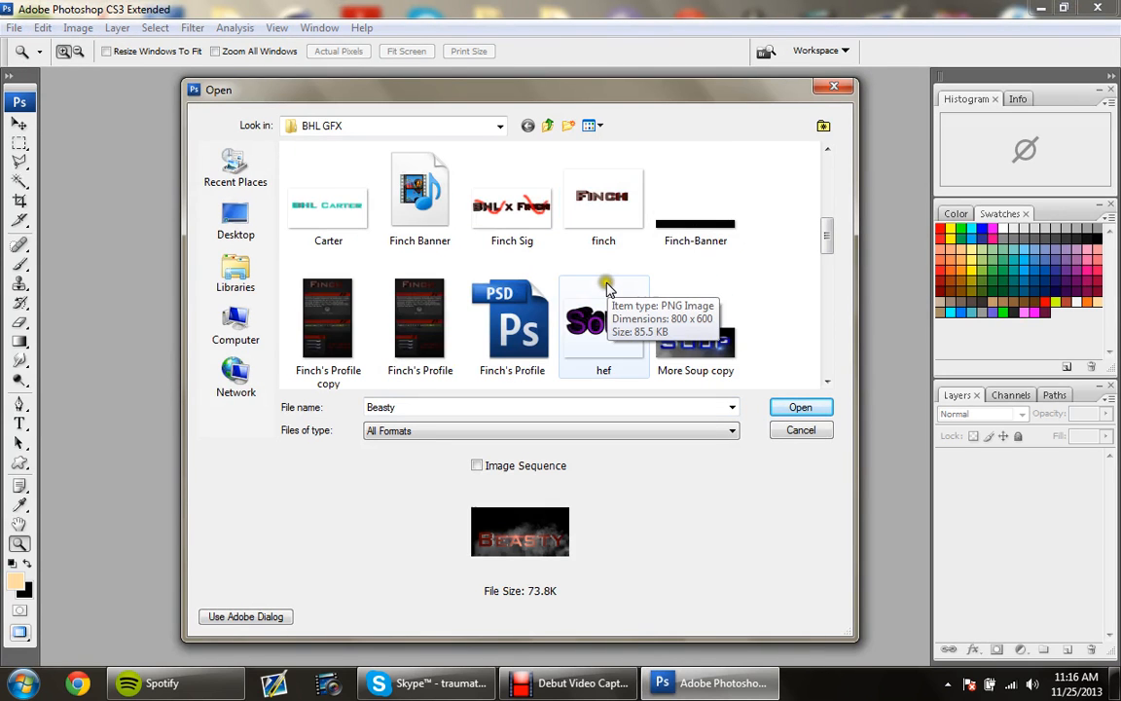
pyautogui.scroll(-4, 610, 287)
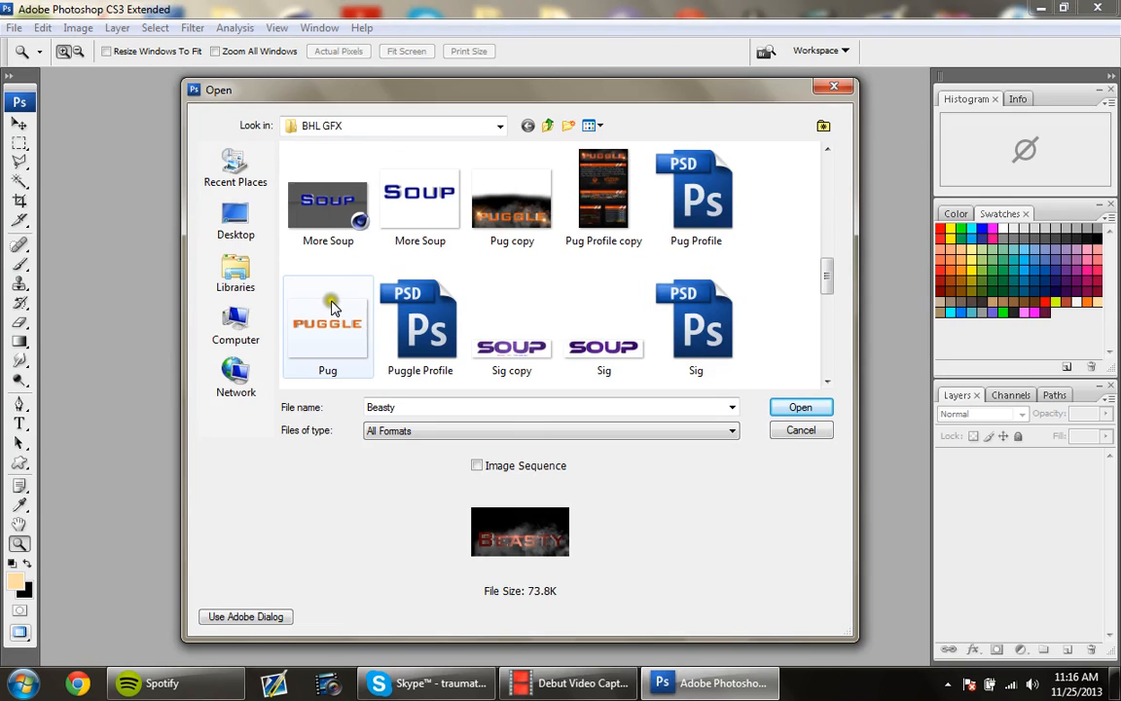
pyautogui.scroll(2, 485, 273)
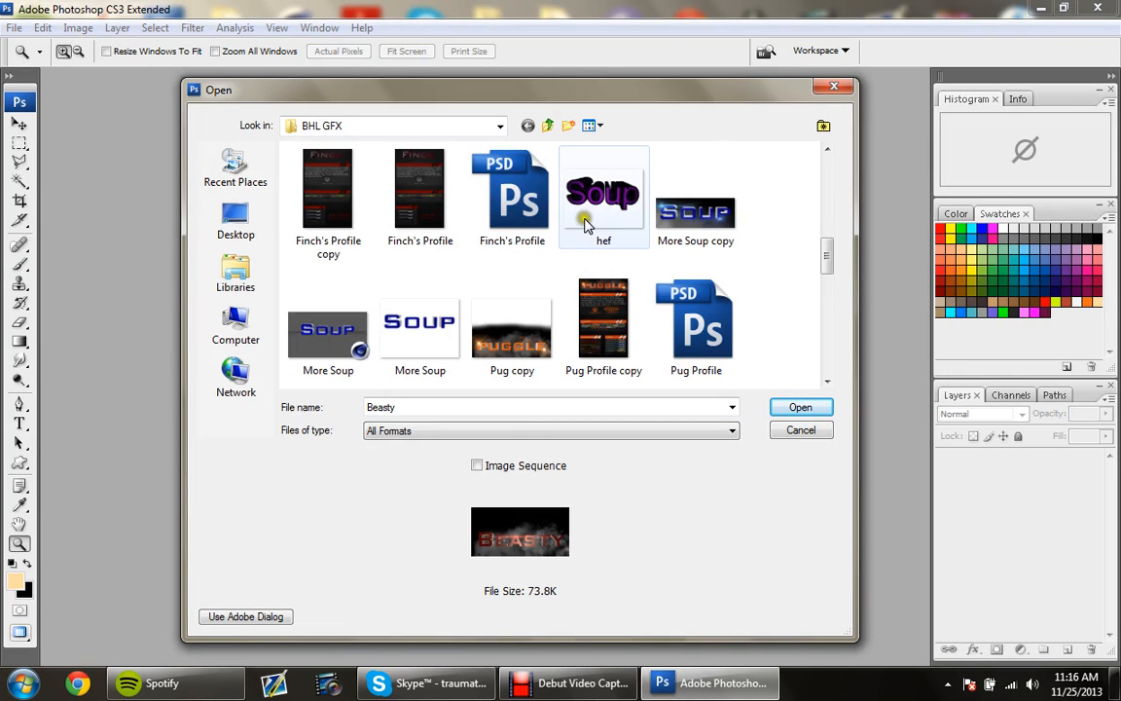
pyautogui.scroll(-2, 422, 226)
pyautogui.scroll(-2, 437, 250)
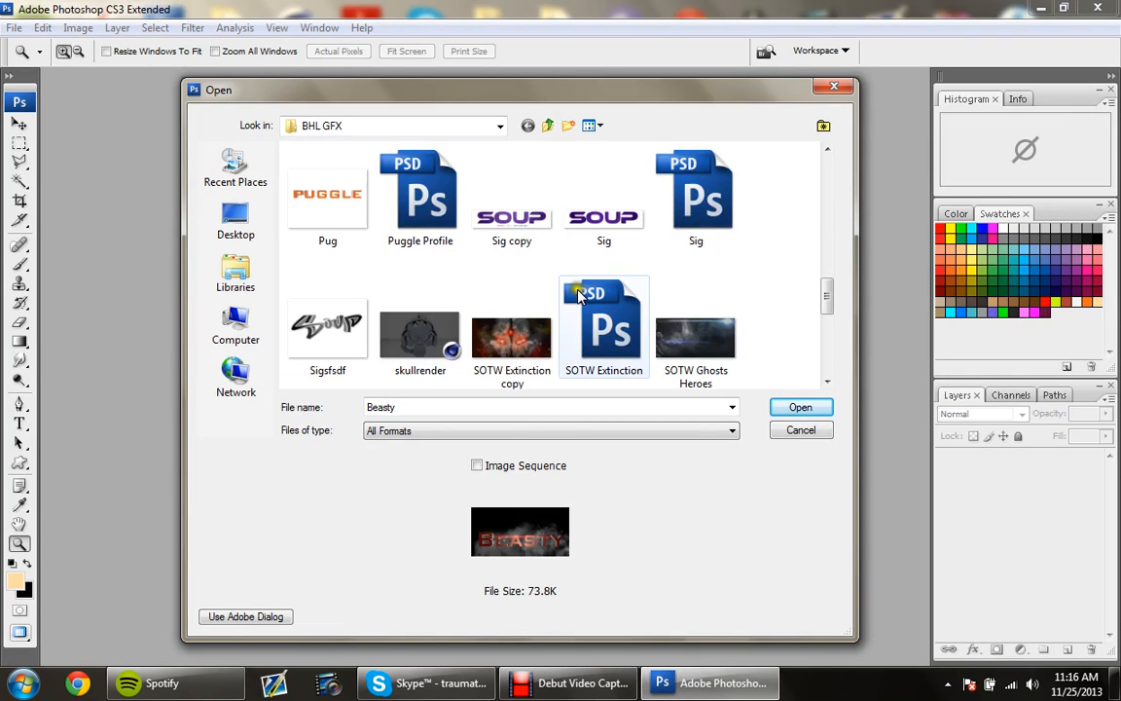
pyautogui.scroll(-2, 555, 311)
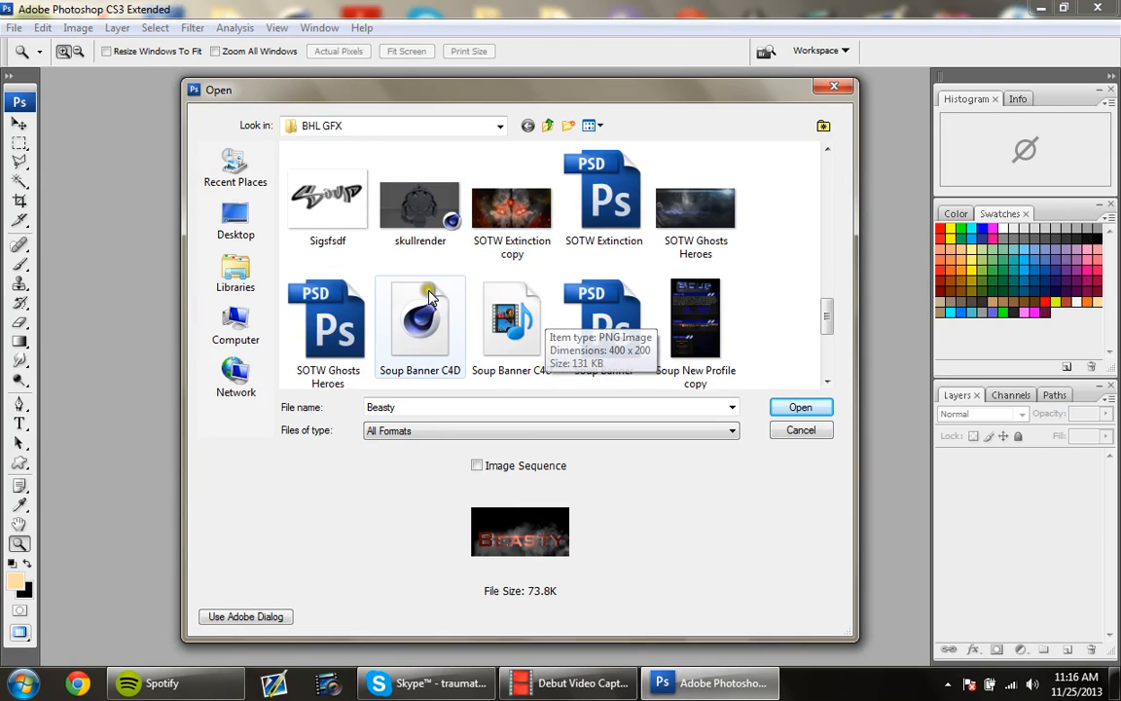
pyautogui.click(495, 372)
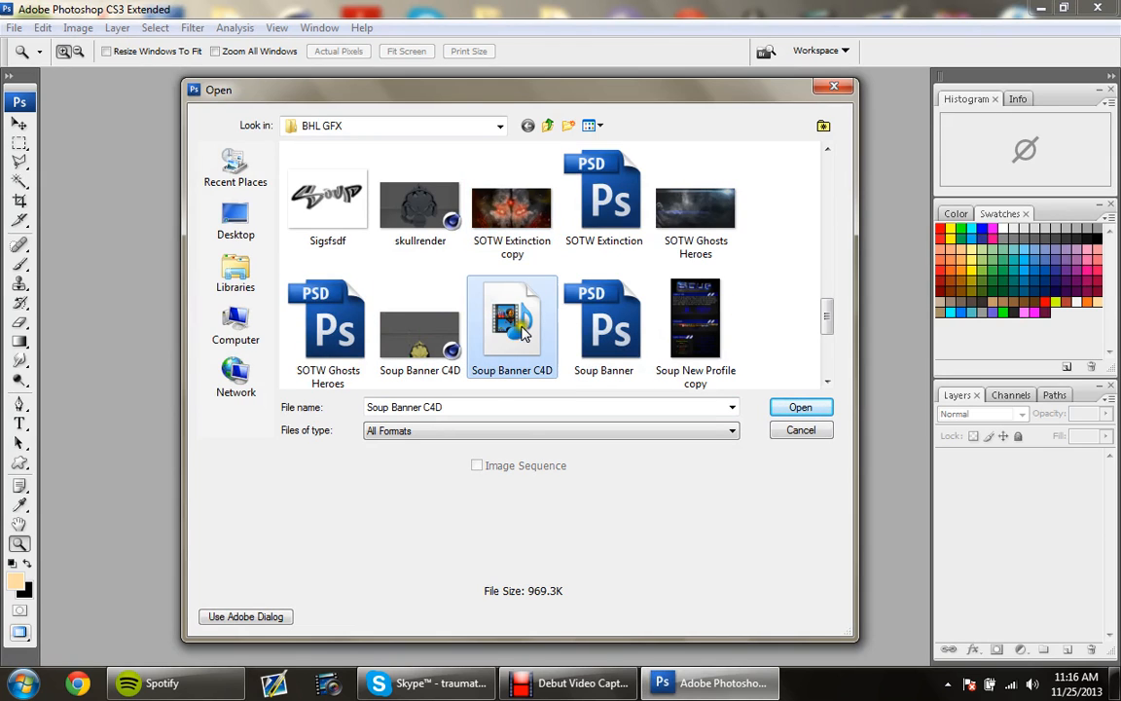
pyautogui.click(800, 409)
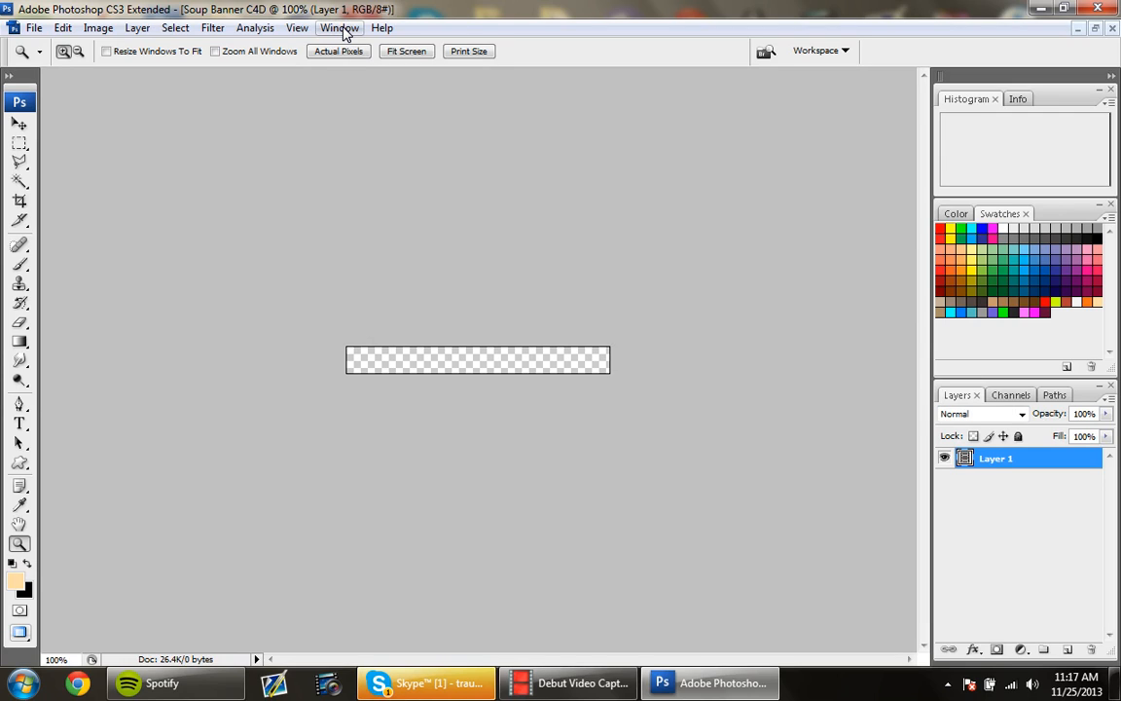
# Step: Show the Animation timeline and raise it so its playback controls are accessible, keeping timeline mode
pyautogui.click(349, 30)
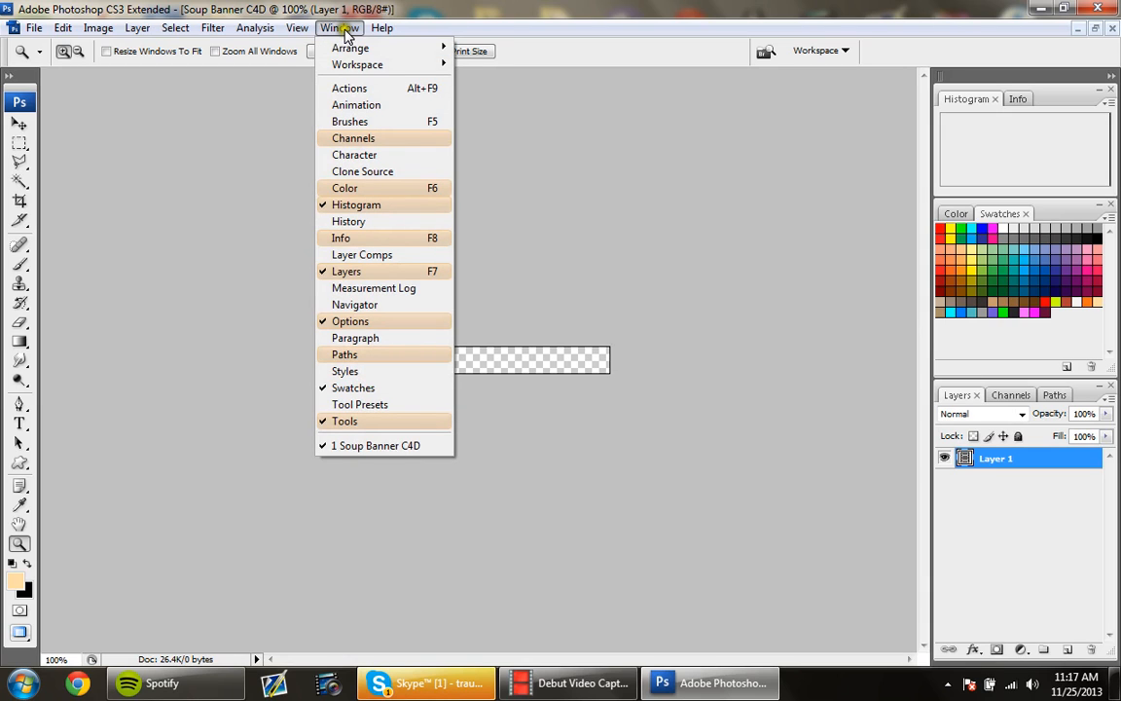
pyautogui.click(375, 105)
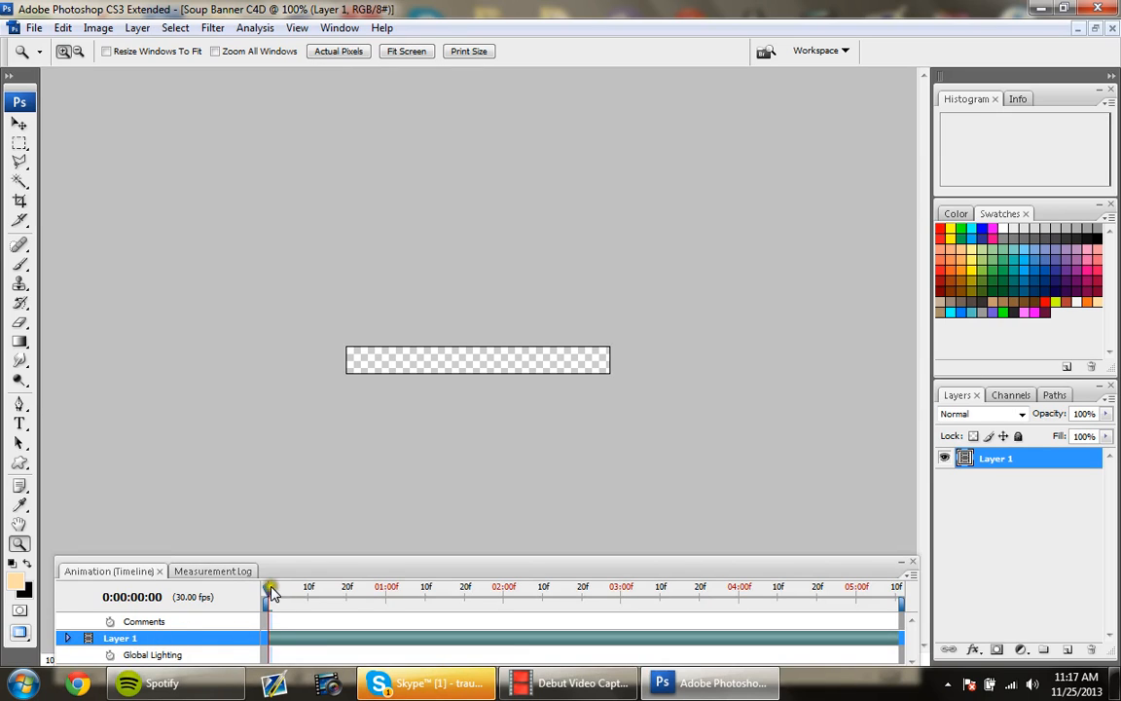
pyautogui.moveTo(408, 569); pyautogui.dragTo(408, 541)
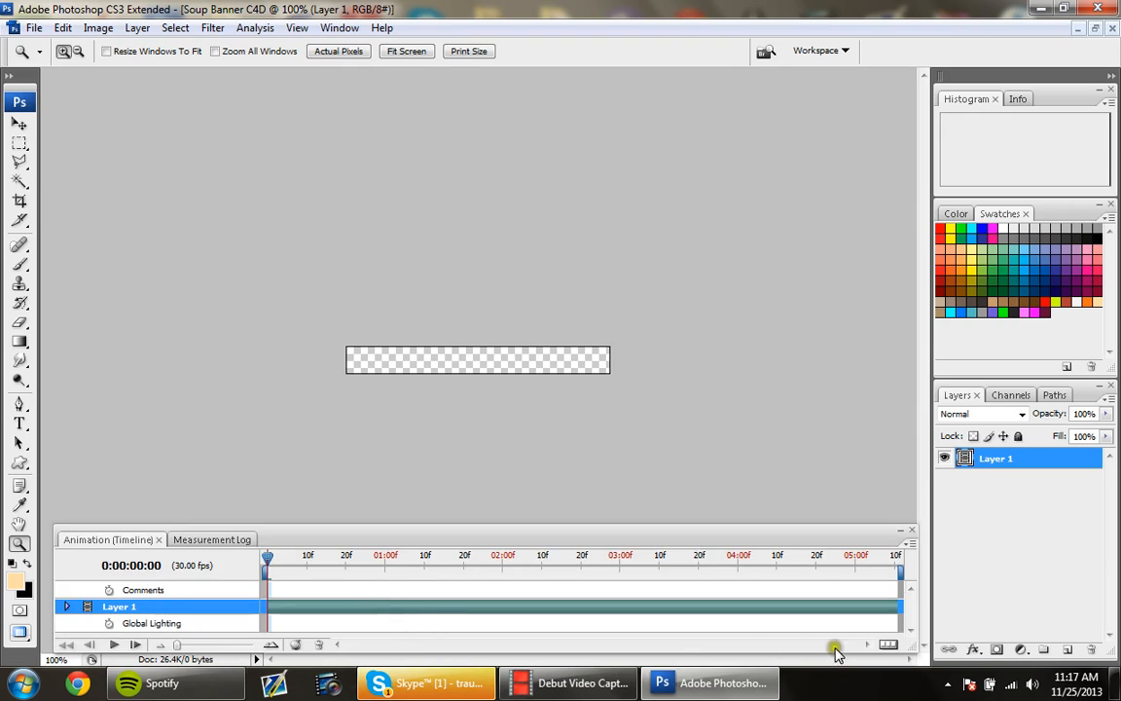
pyautogui.click(889, 642)
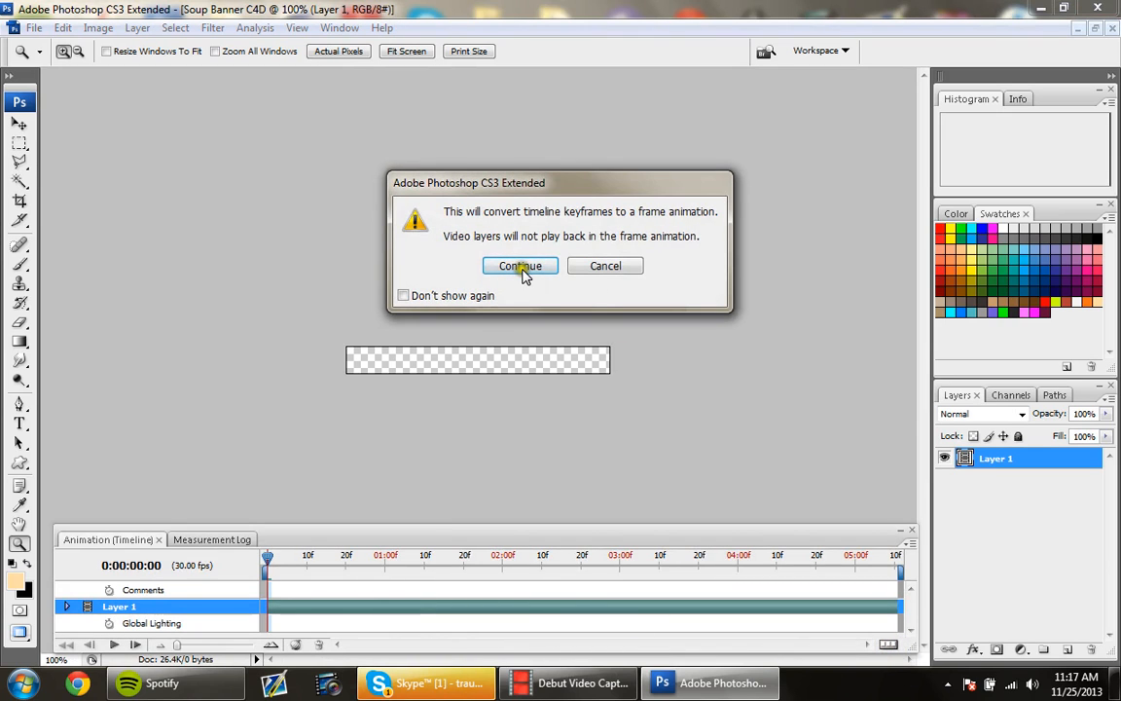
pyautogui.click(607, 269)
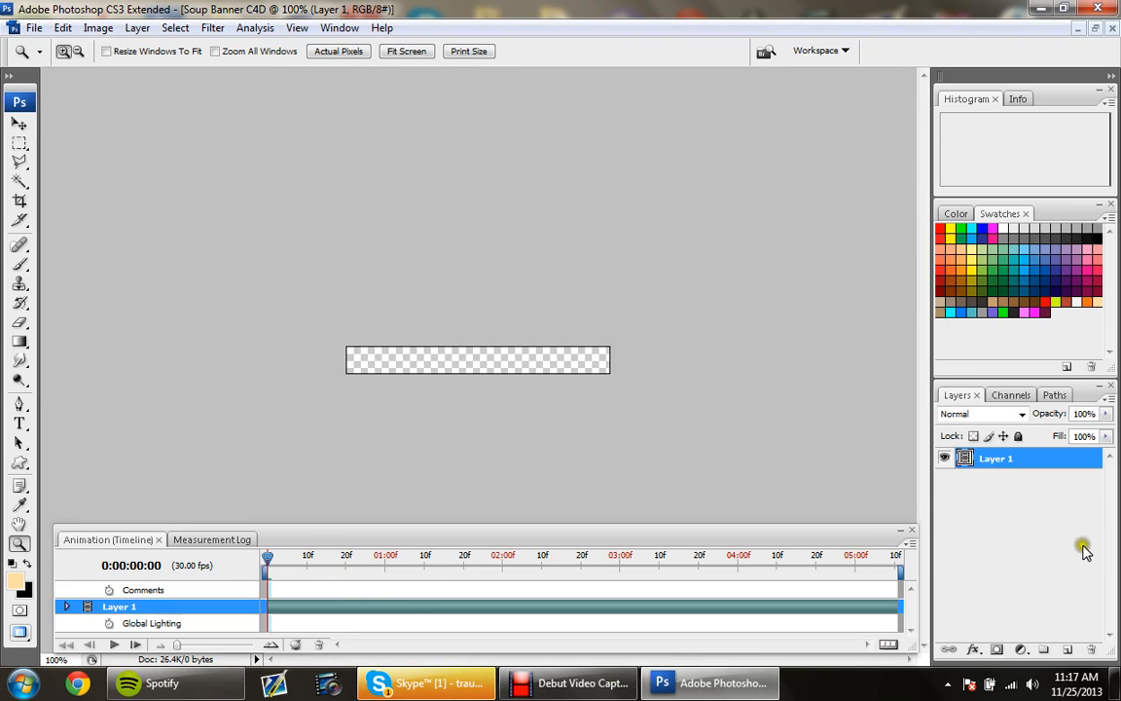
# Step: Add a new layer beneath Layer 1, paint it entirely black with the Brush, and play back the animation
pyautogui.click(1068, 649)
pyautogui.moveTo(1029, 459); pyautogui.dragTo(983, 493)
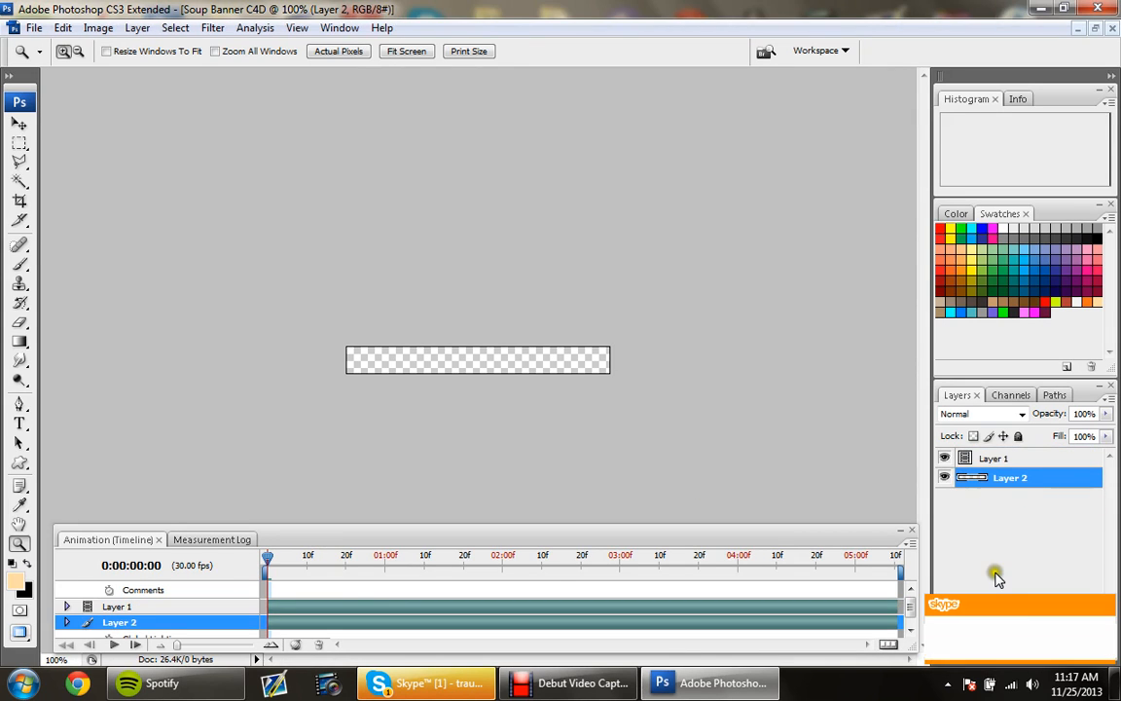
pyautogui.click(19, 266)
pyautogui.click(28, 562)
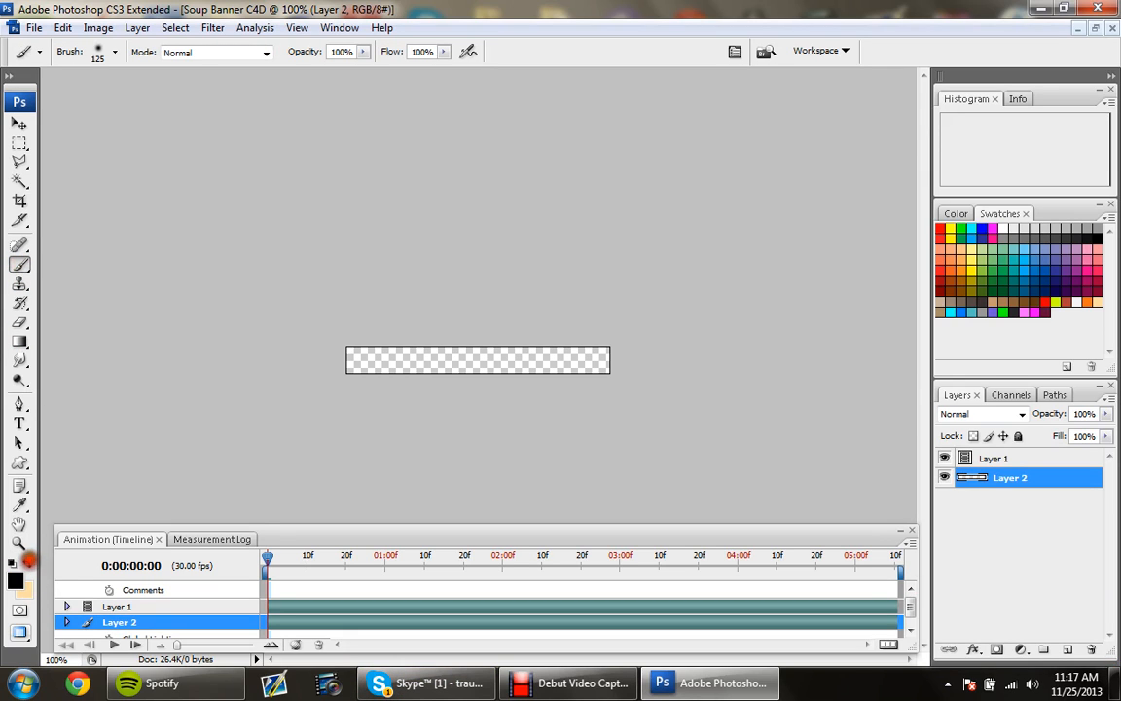
pyautogui.moveTo(308, 368)
pyautogui.mouseDown()
pyautogui.moveTo(337, 365)
pyautogui.moveTo(320, 363)
pyautogui.mouseUp()
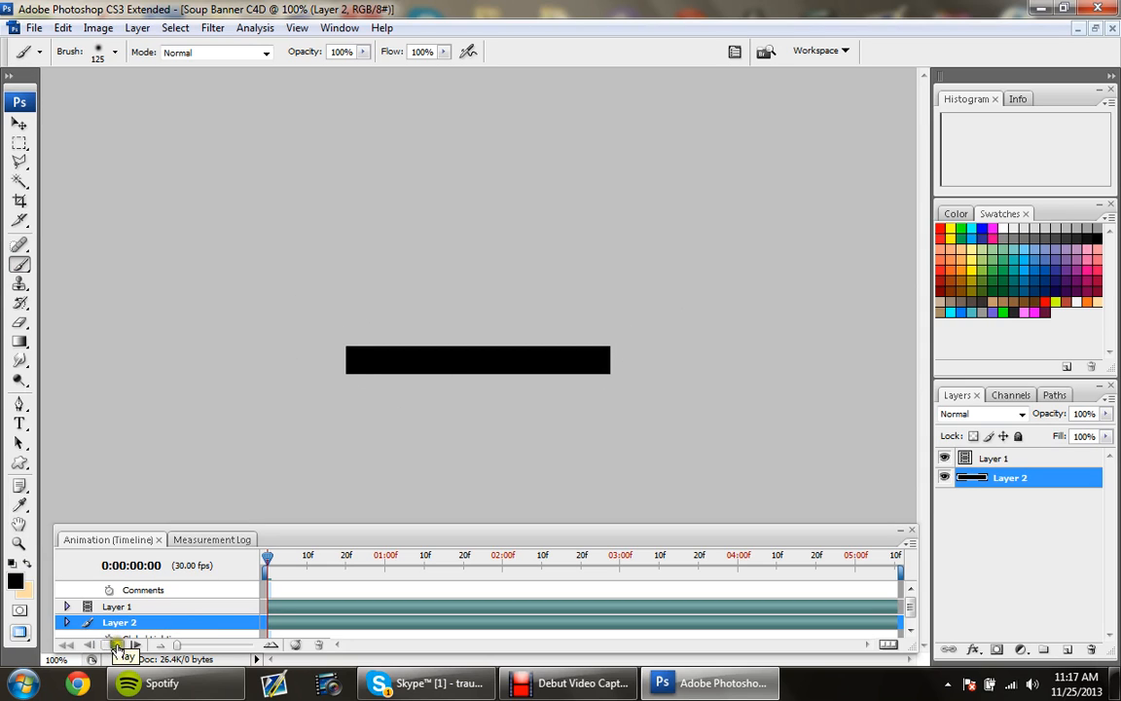
pyautogui.click(115, 645)
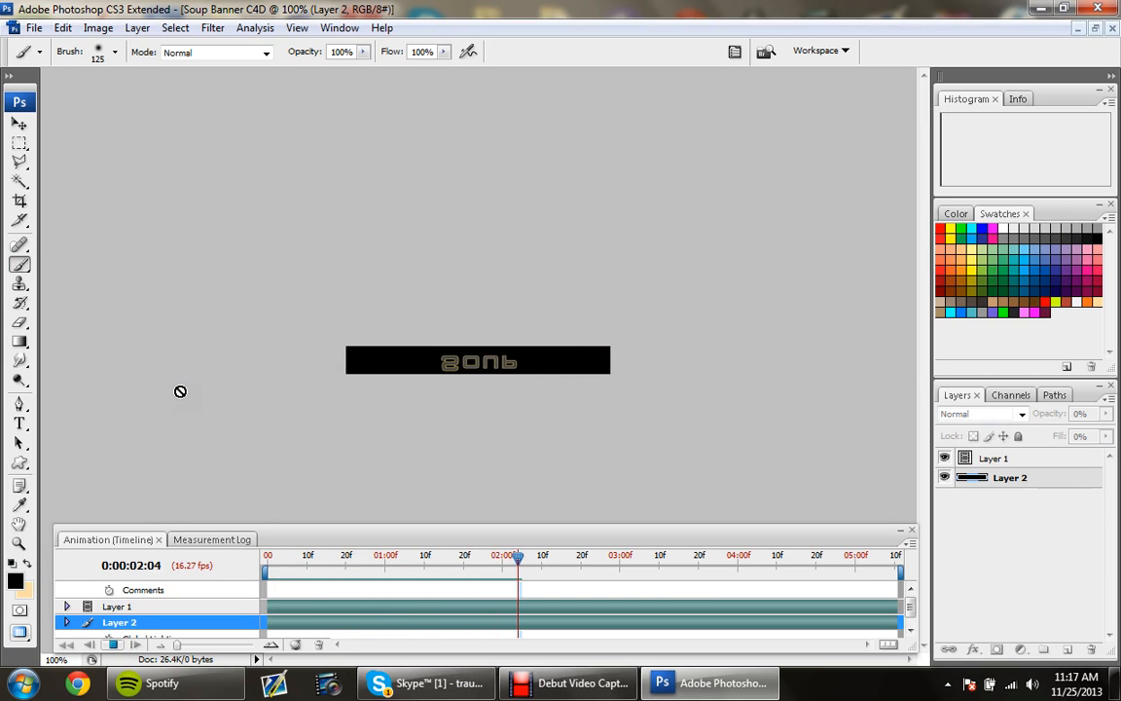
pyautogui.click(113, 644)
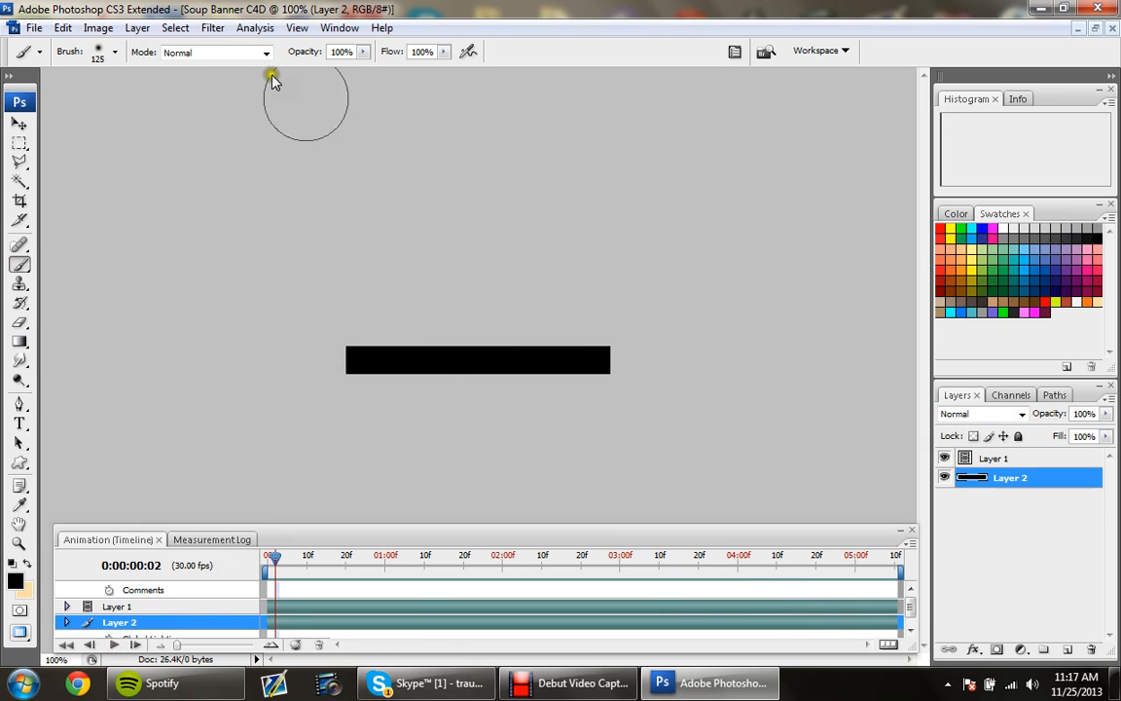
# Step: Set up a Save for Web & Devices export as GIF with transparency and looping set to Forever, and preview the animation
pyautogui.click(39, 29)
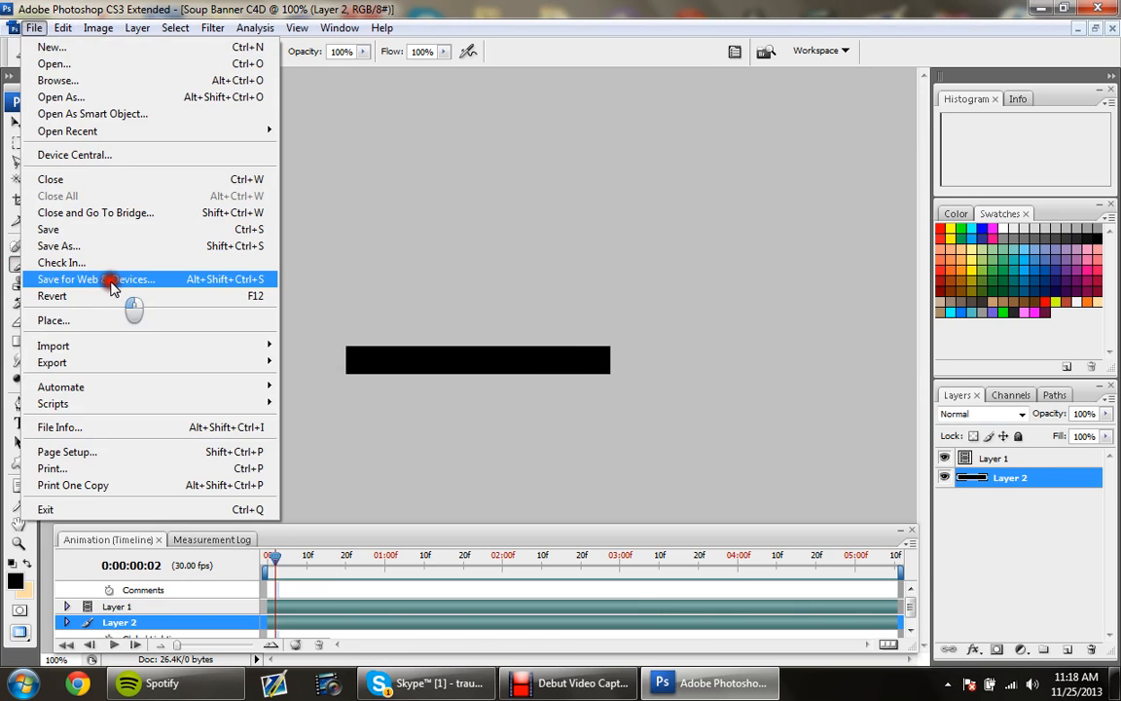
pyautogui.press('Escape')
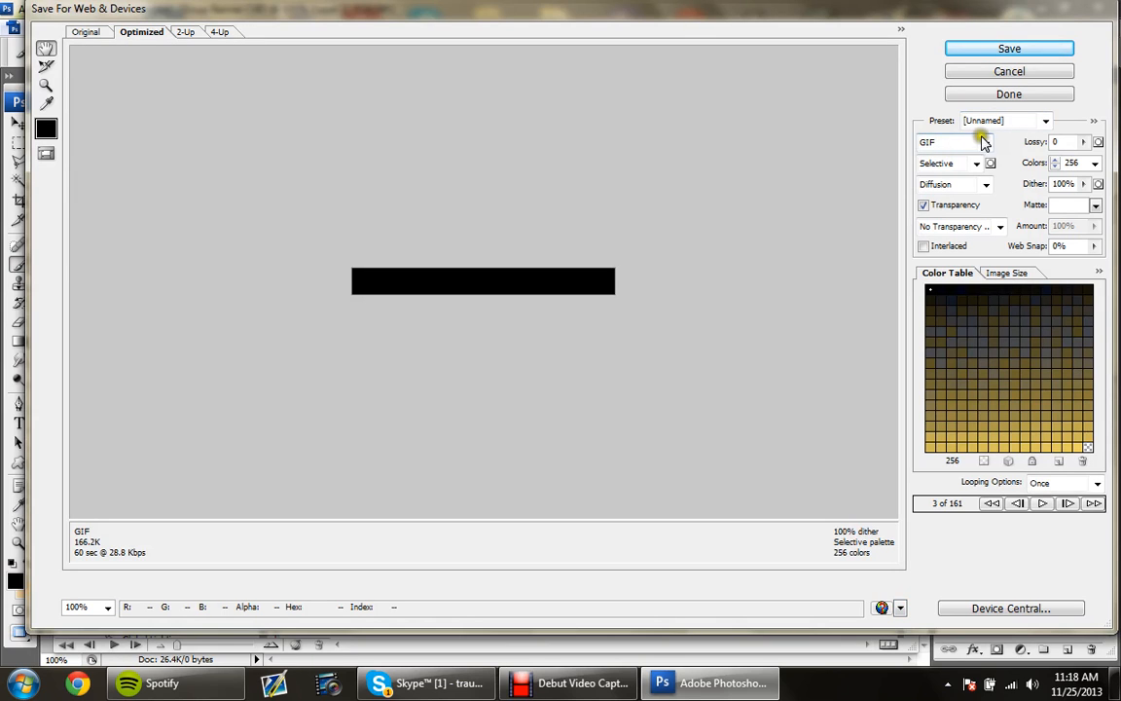
pyautogui.click(983, 142)
pyautogui.click(971, 144)
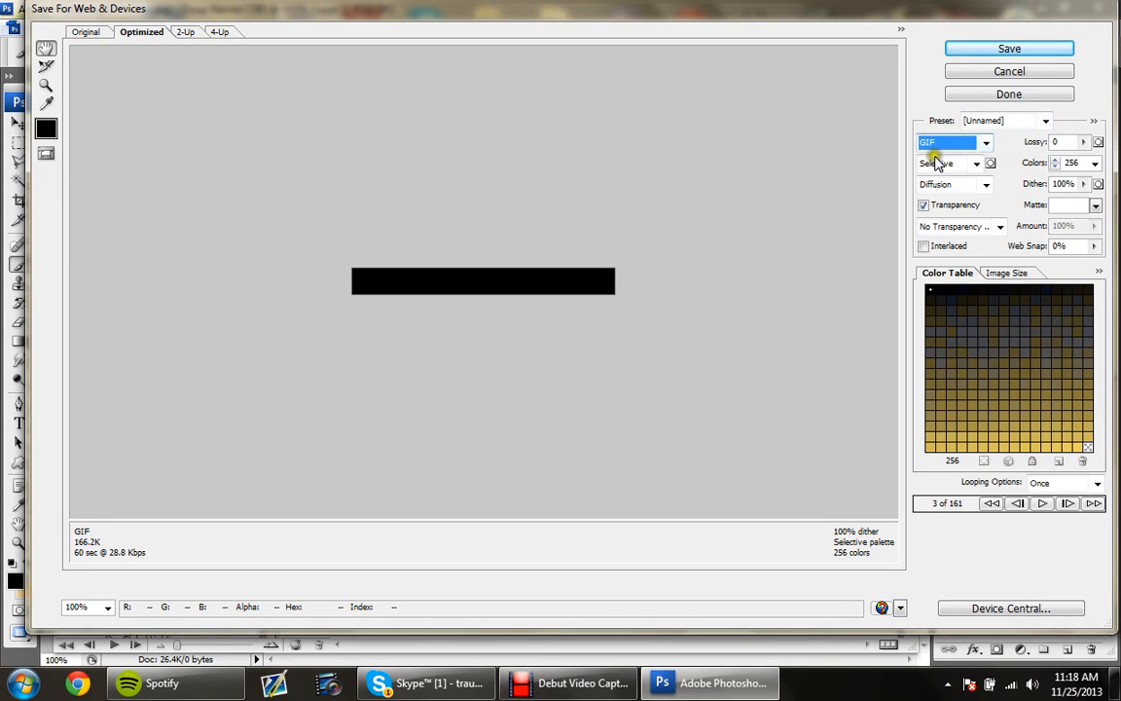
pyautogui.click(924, 207)
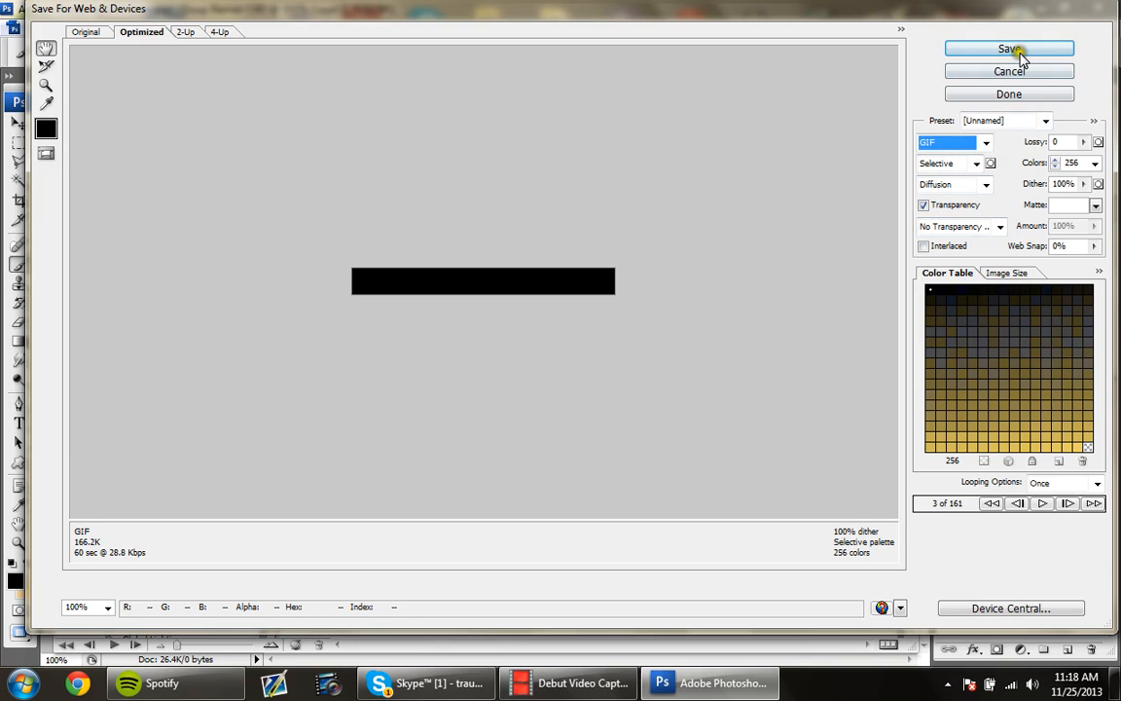
pyautogui.click(1039, 482)
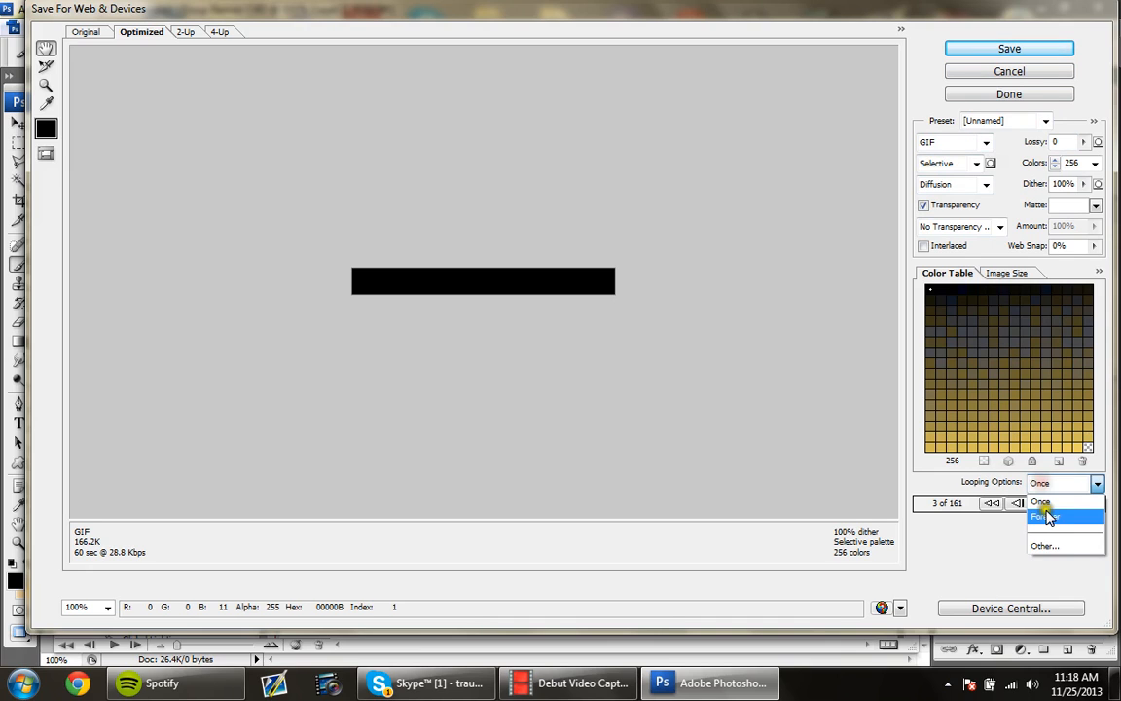
pyautogui.click(1046, 515)
pyautogui.click(1030, 542)
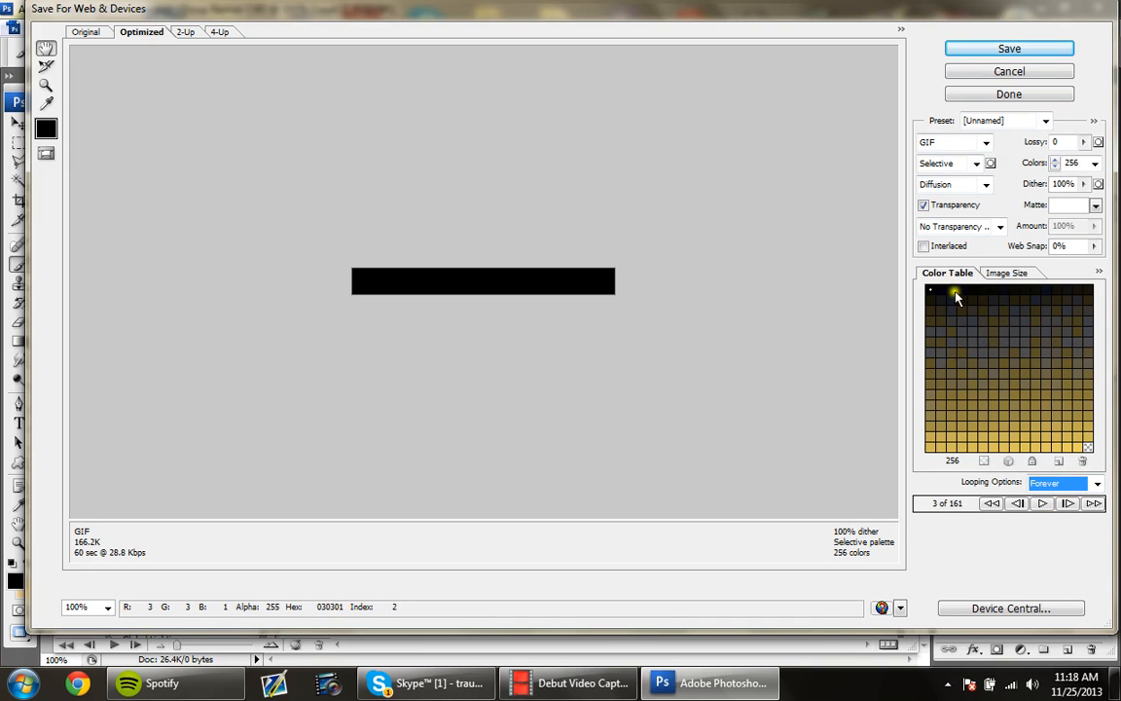
pyautogui.click(1045, 504)
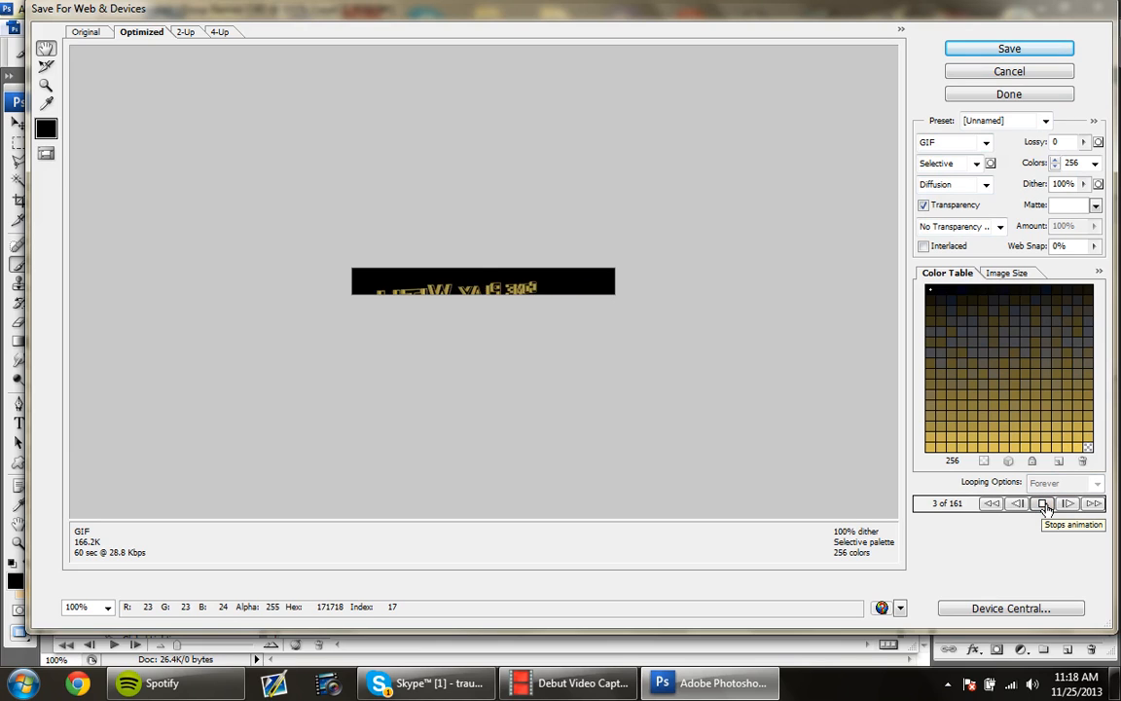
pyautogui.click(1044, 504)
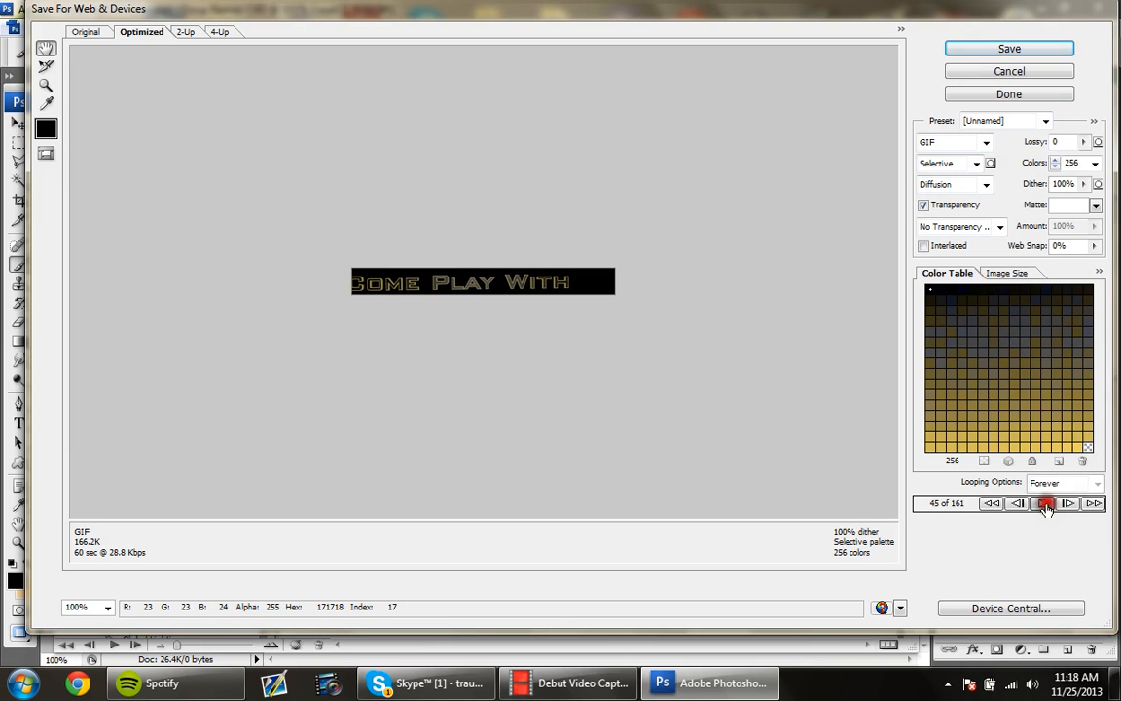
# Step: Save the optimized GIF as "Soup-Banner-C4D" in the BHL GFX folder, and quit Photoshop
pyautogui.click(1009, 50)
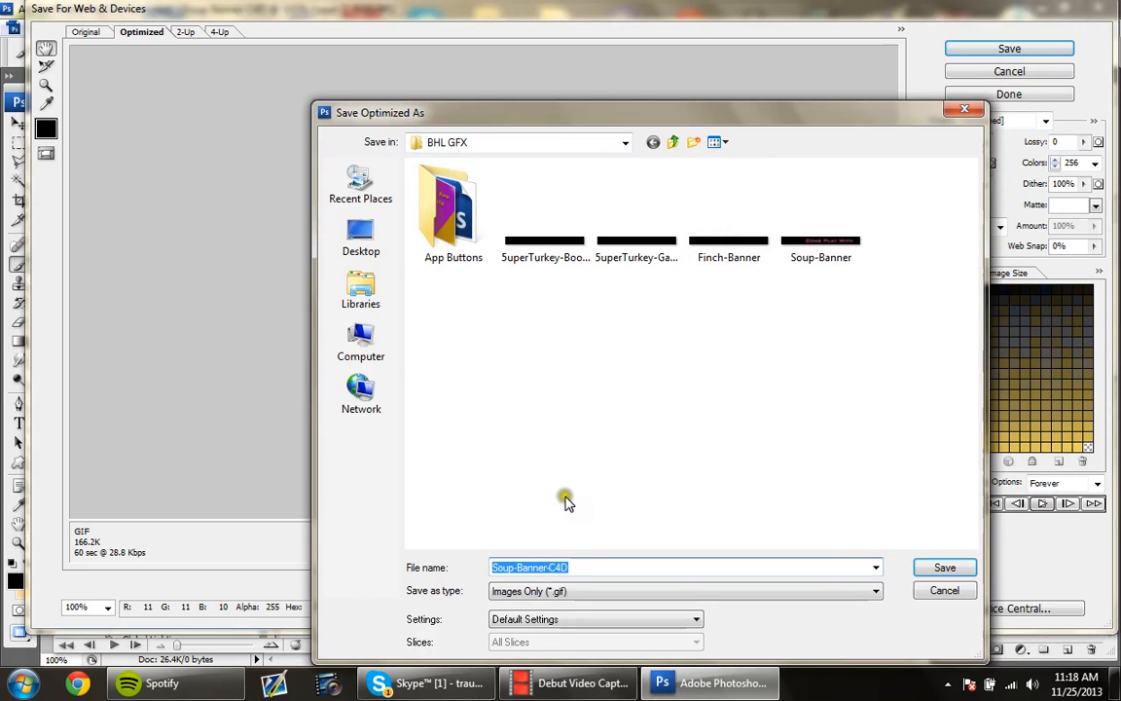
pyautogui.click(944, 566)
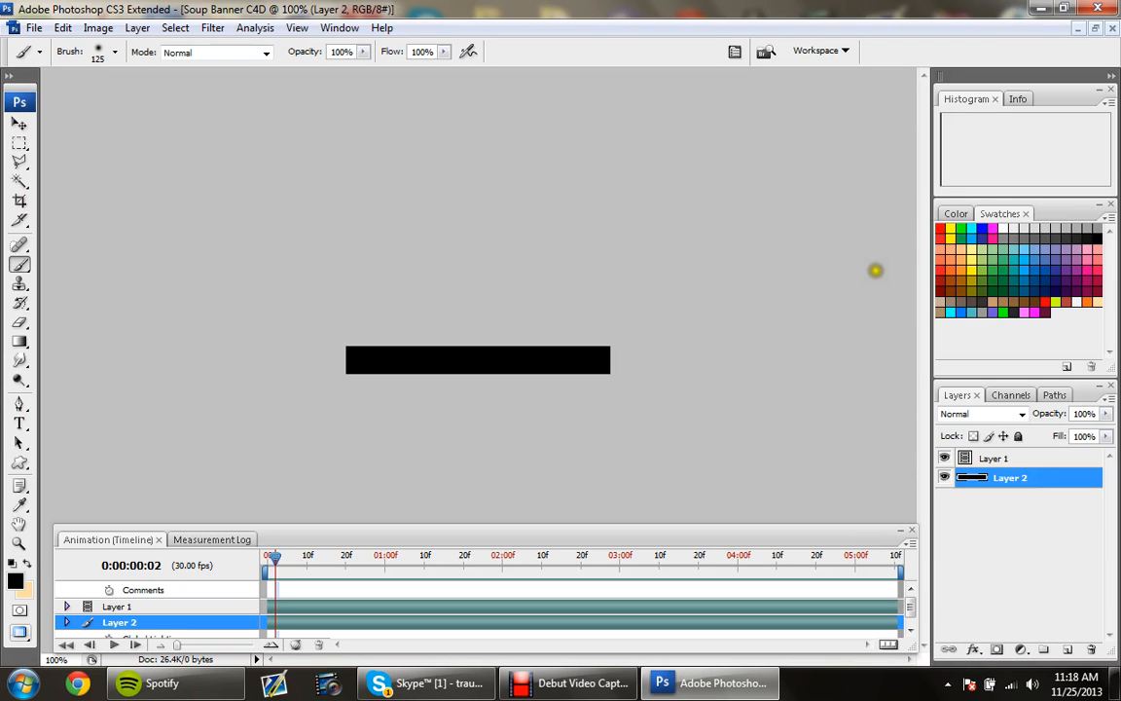
pyautogui.hotkey('ctrl', 'w')
pyautogui.click(551, 256)
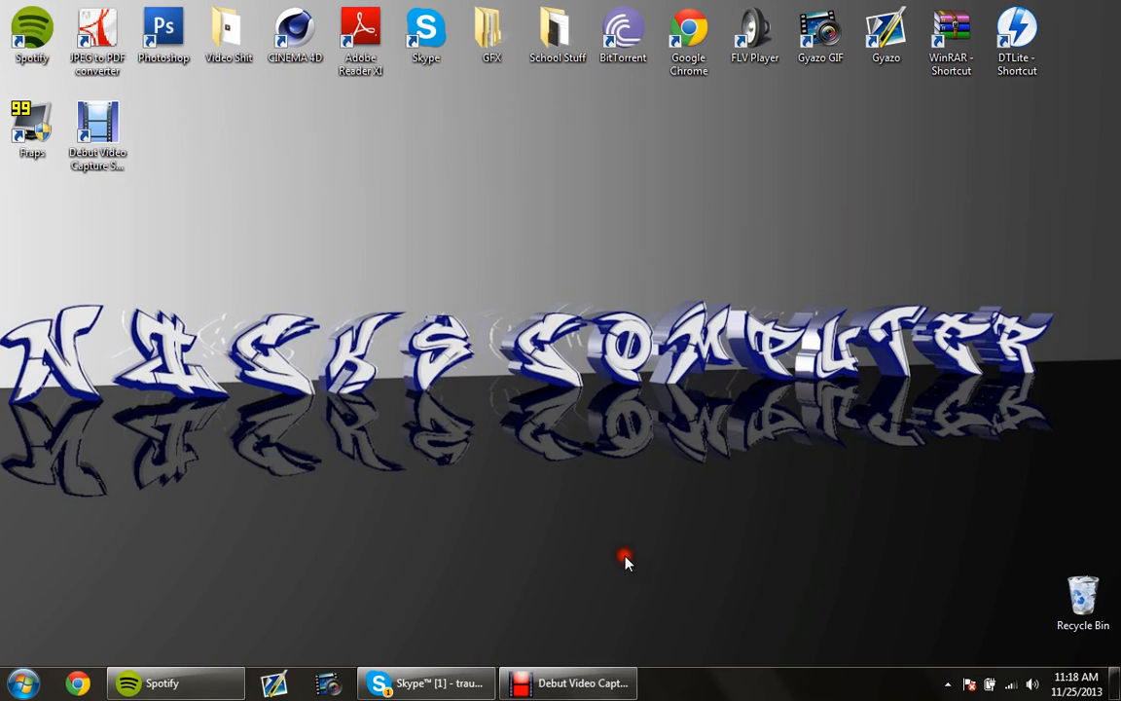
# Step: Switch to Google Chrome and go to imgur.com
pyautogui.click(87, 685)
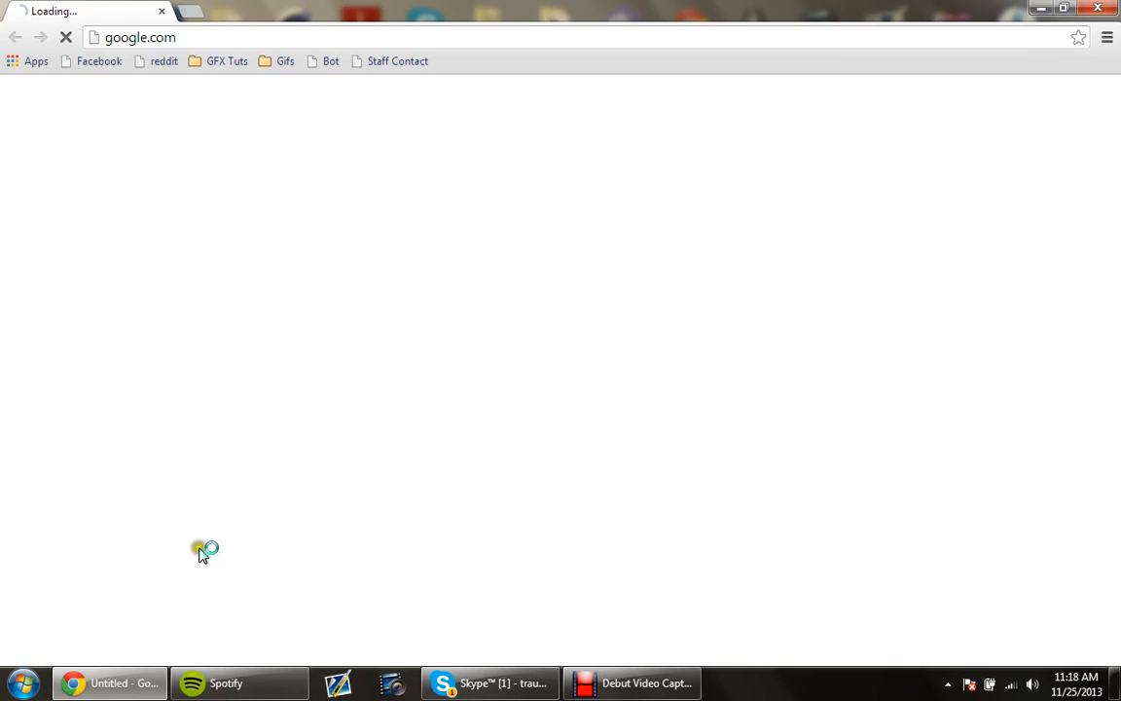
pyautogui.click(211, 40)
pyautogui.write('i')
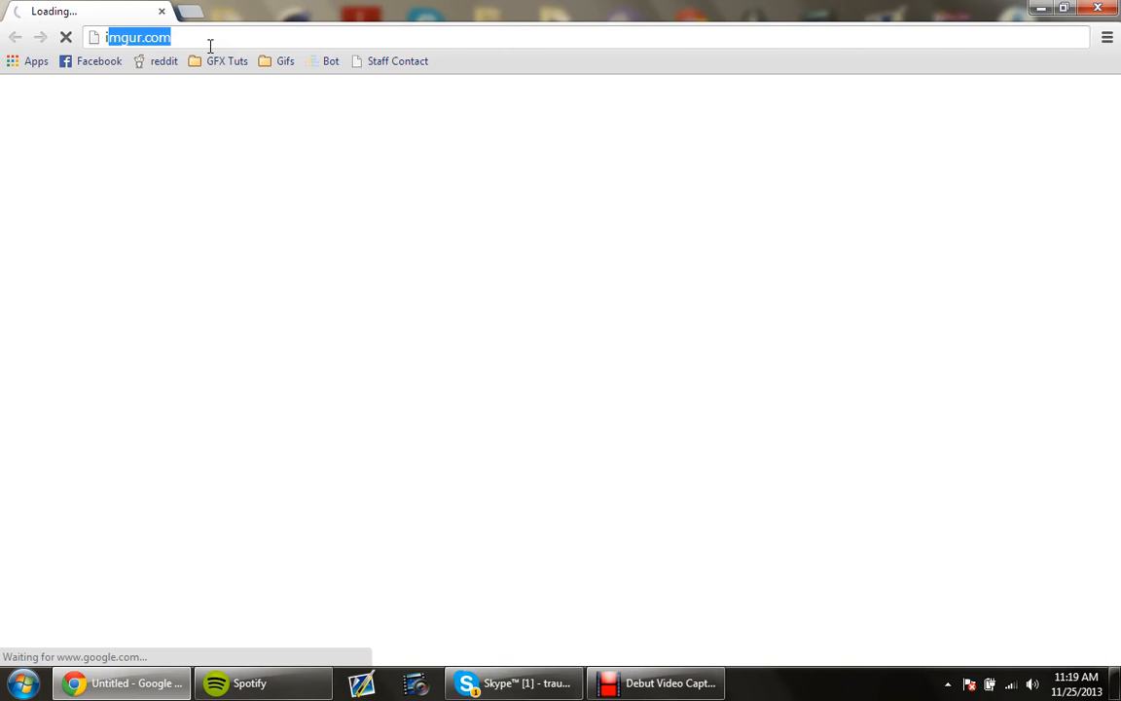
pyautogui.write('mgur.com')
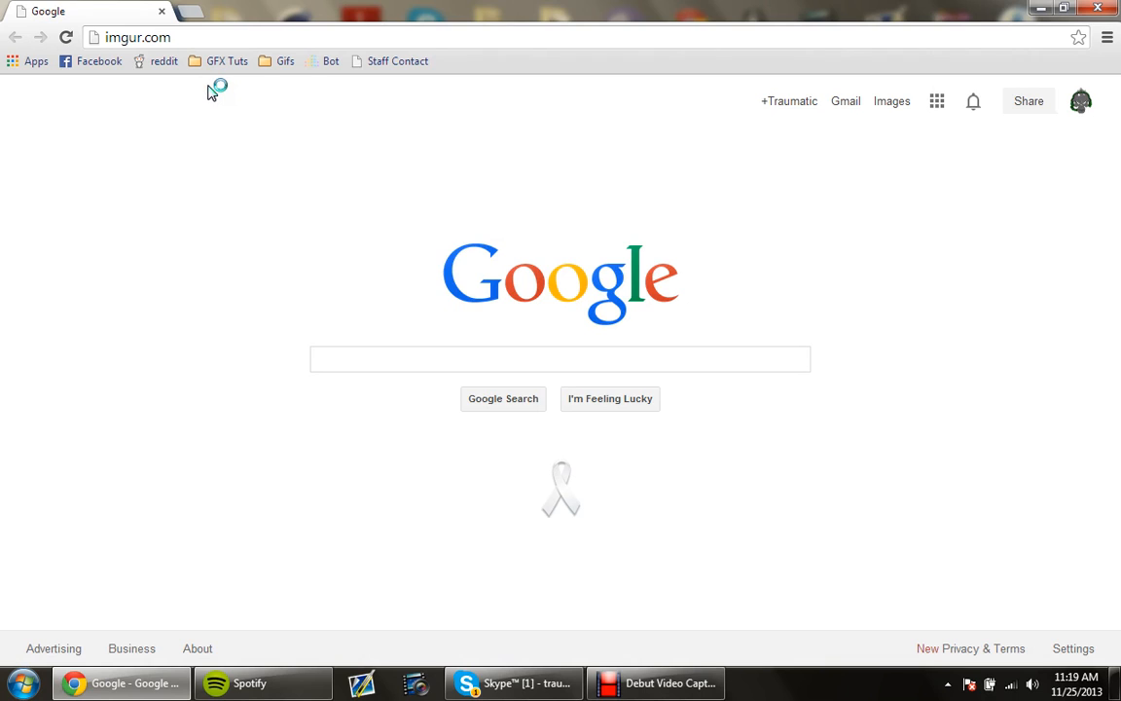
pyautogui.press('Return')
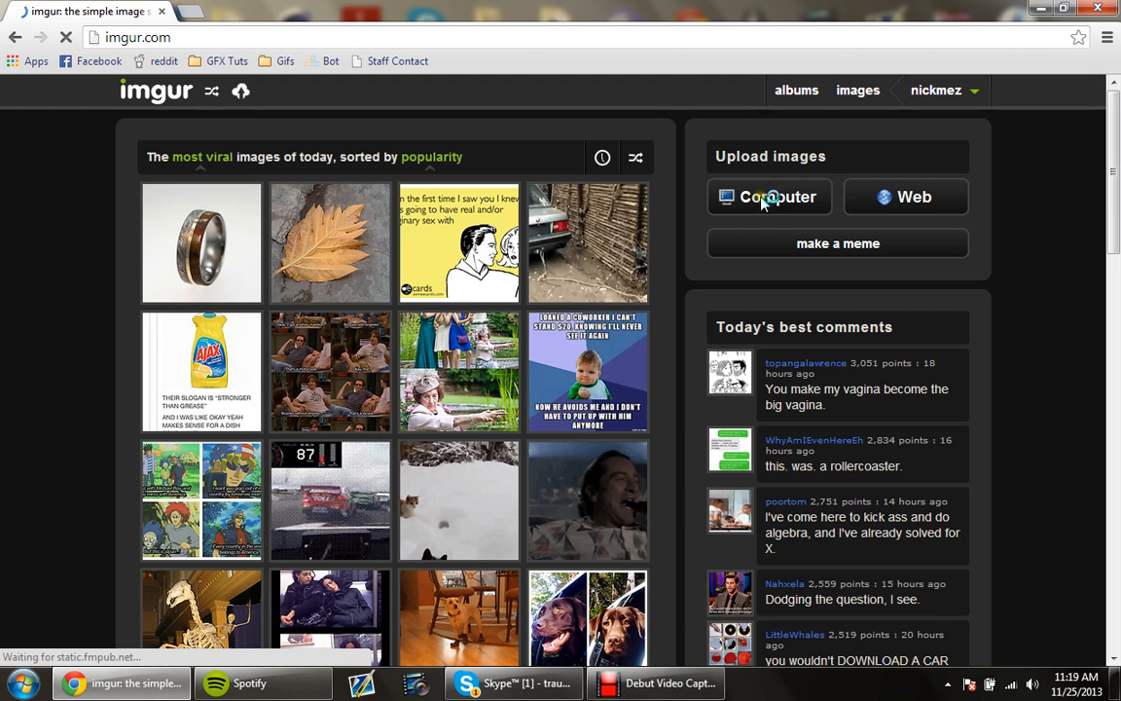
# Step: Upload the Soup-Banner-C4D GIF from the desktop's GFX > BHL GFX folder to imgur
pyautogui.click(783, 186)
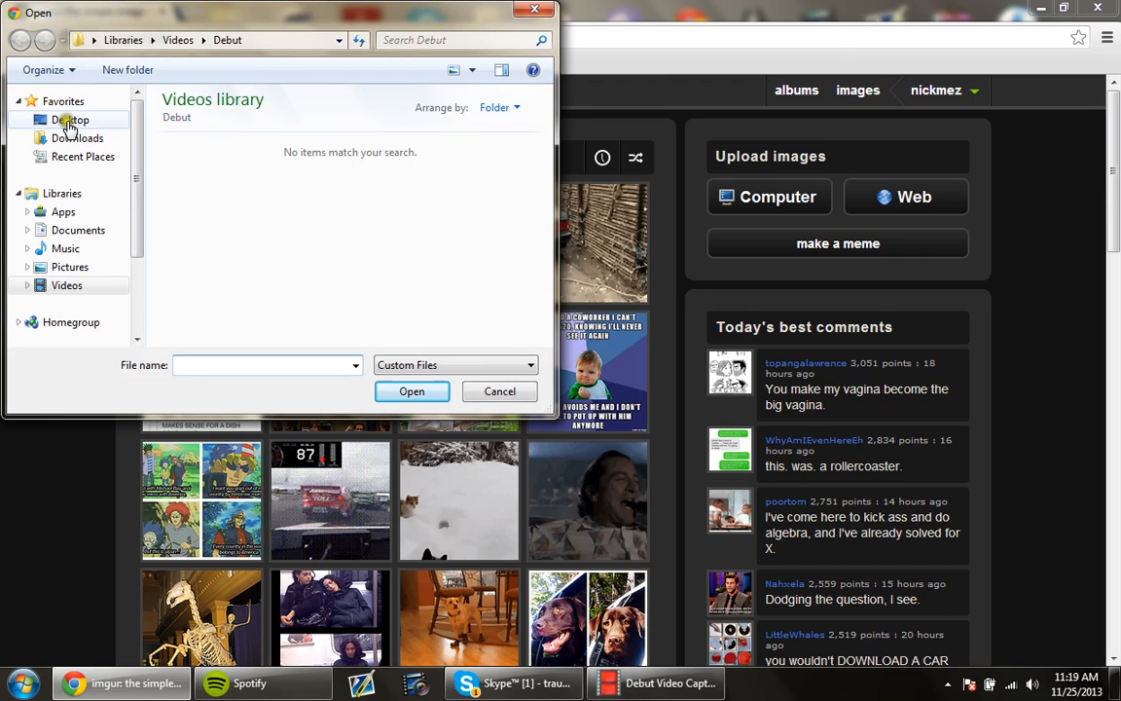
pyautogui.click(68, 122)
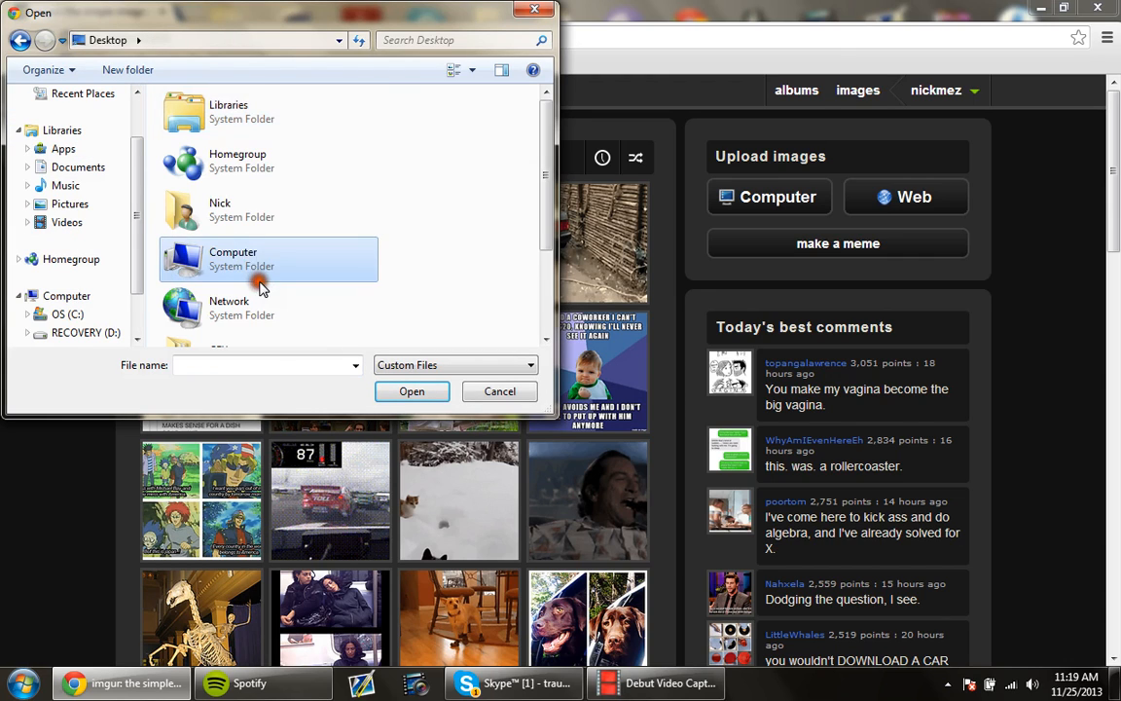
pyautogui.scroll(-2, 259, 280)
pyautogui.doubleClick(255, 228)
pyautogui.doubleClick(244, 121)
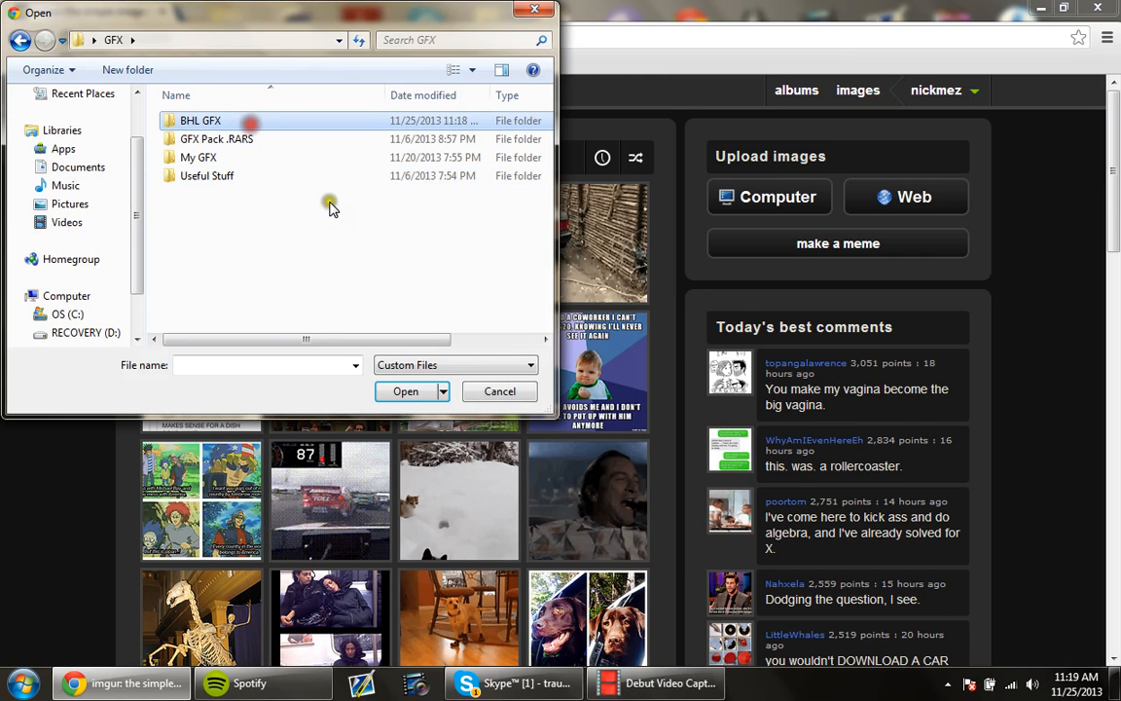
pyautogui.click(336, 216)
pyautogui.scroll(-3, 336, 216)
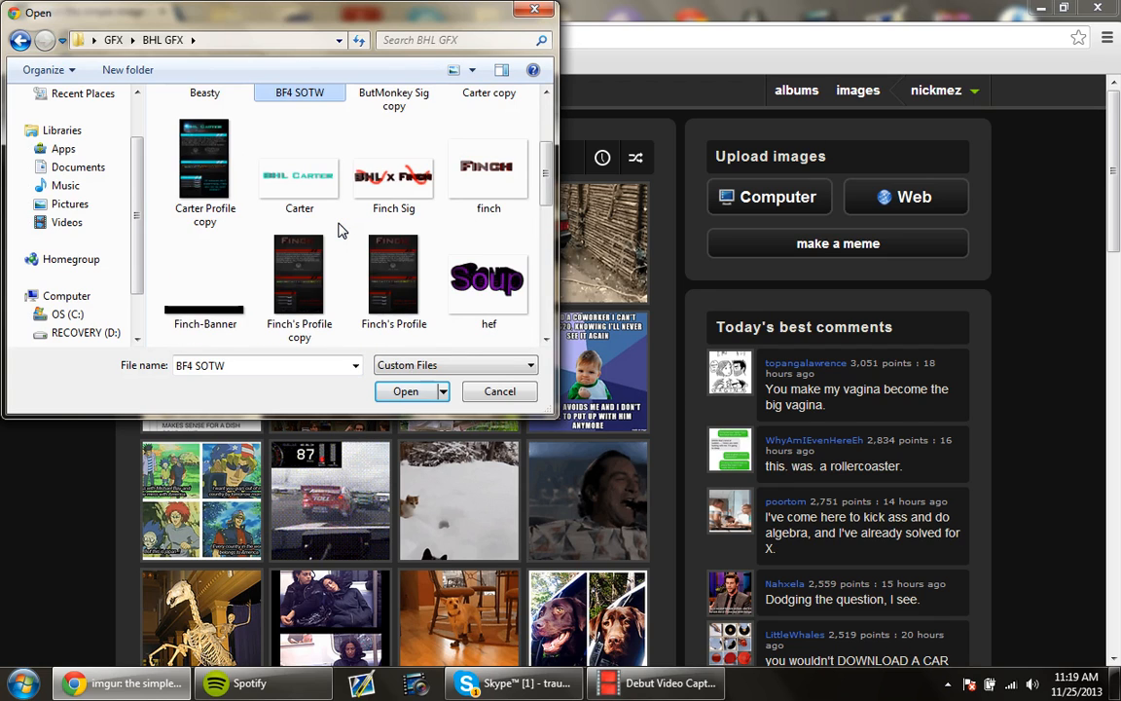
pyautogui.scroll(-6, 341, 226)
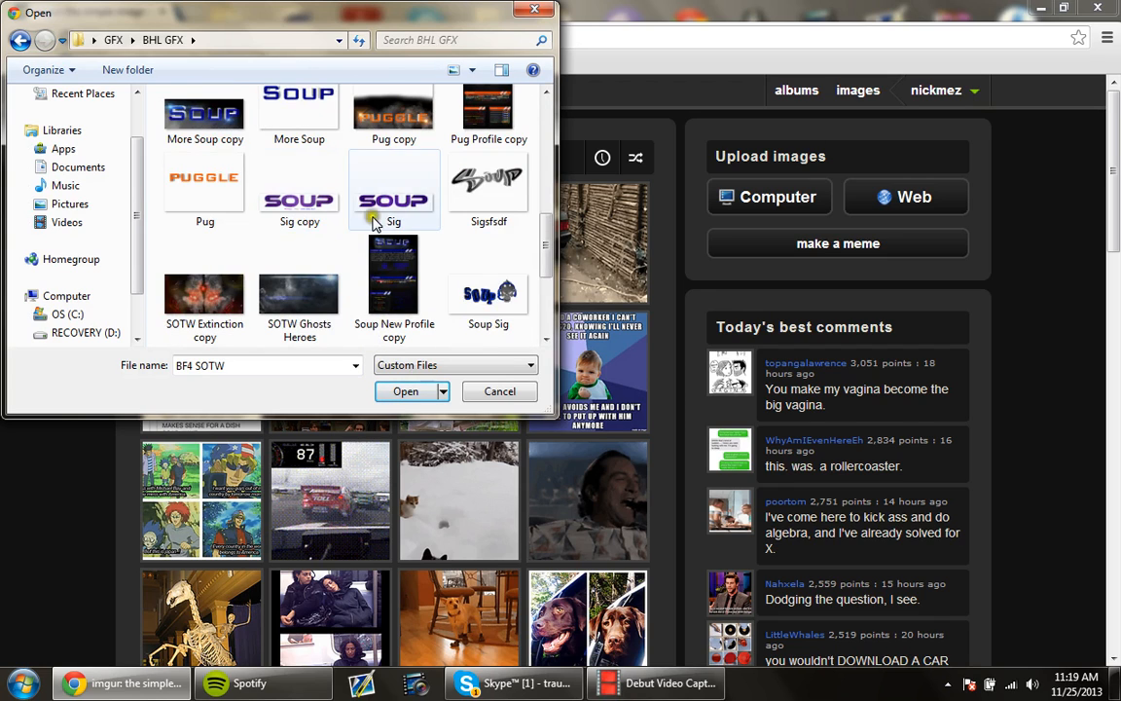
pyautogui.scroll(-2, 380, 253)
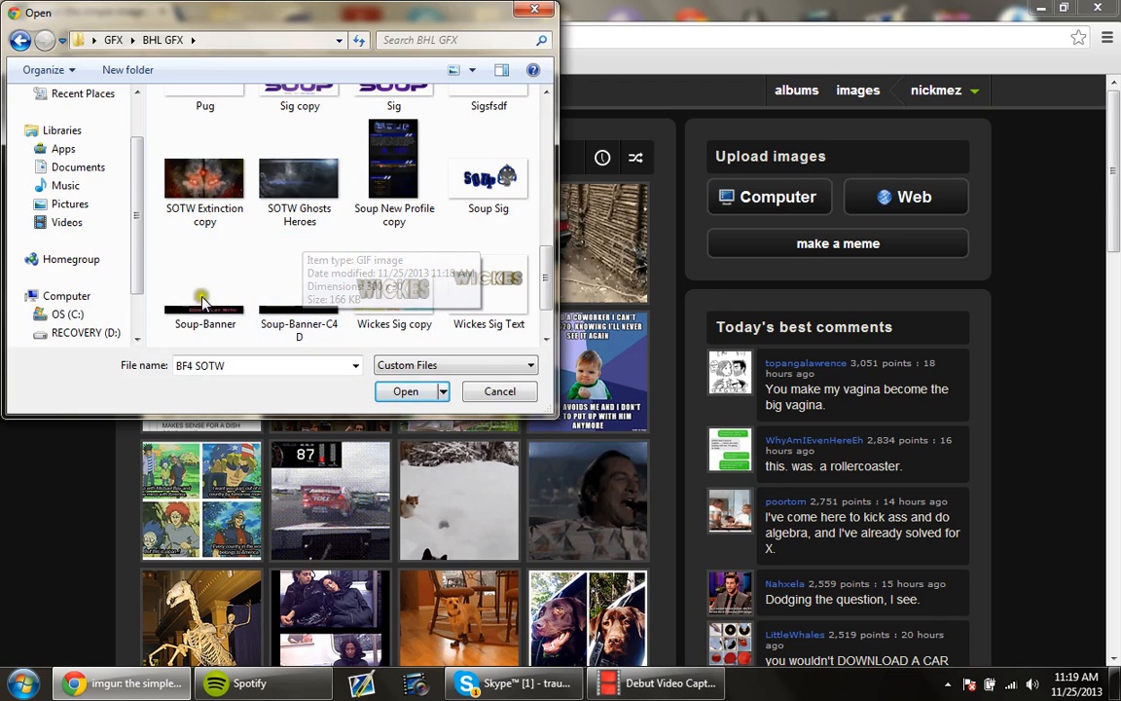
pyautogui.click(304, 313)
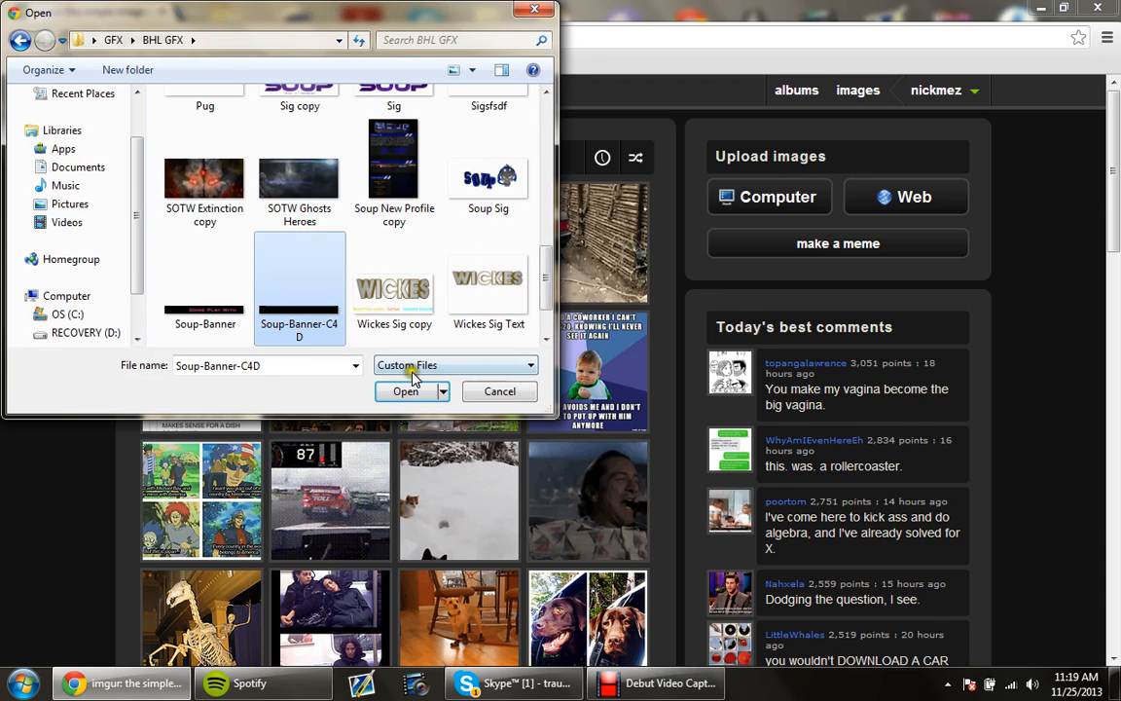
pyautogui.click(418, 391)
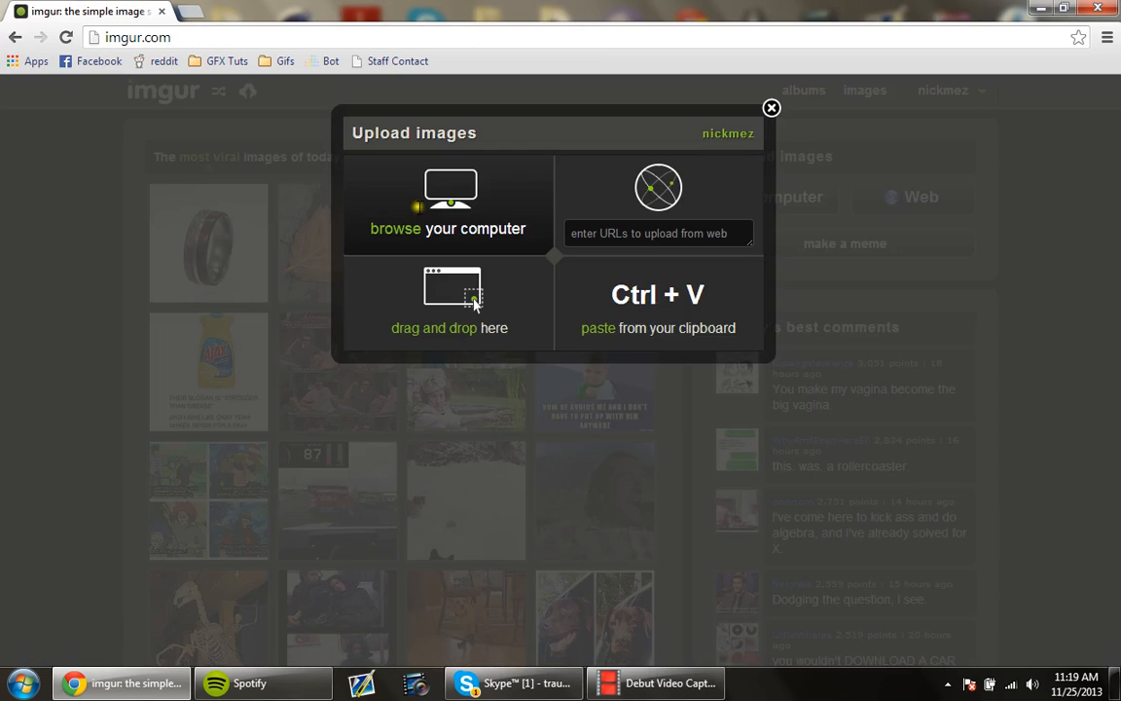
pyautogui.click(659, 392)
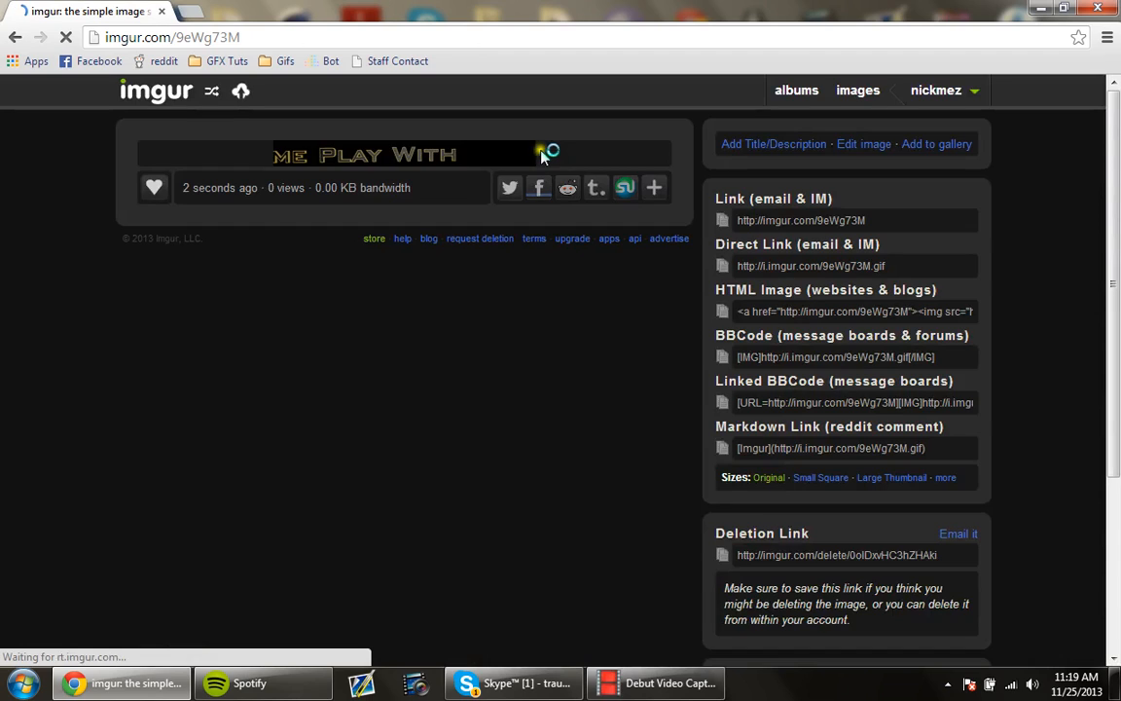
# Step: Open the uploaded banner as a standalone GIF and copy its direct image address
pyautogui.click(419, 161)
pyautogui.click(258, 37)
pyautogui.hotkey('ctrl', 'c')
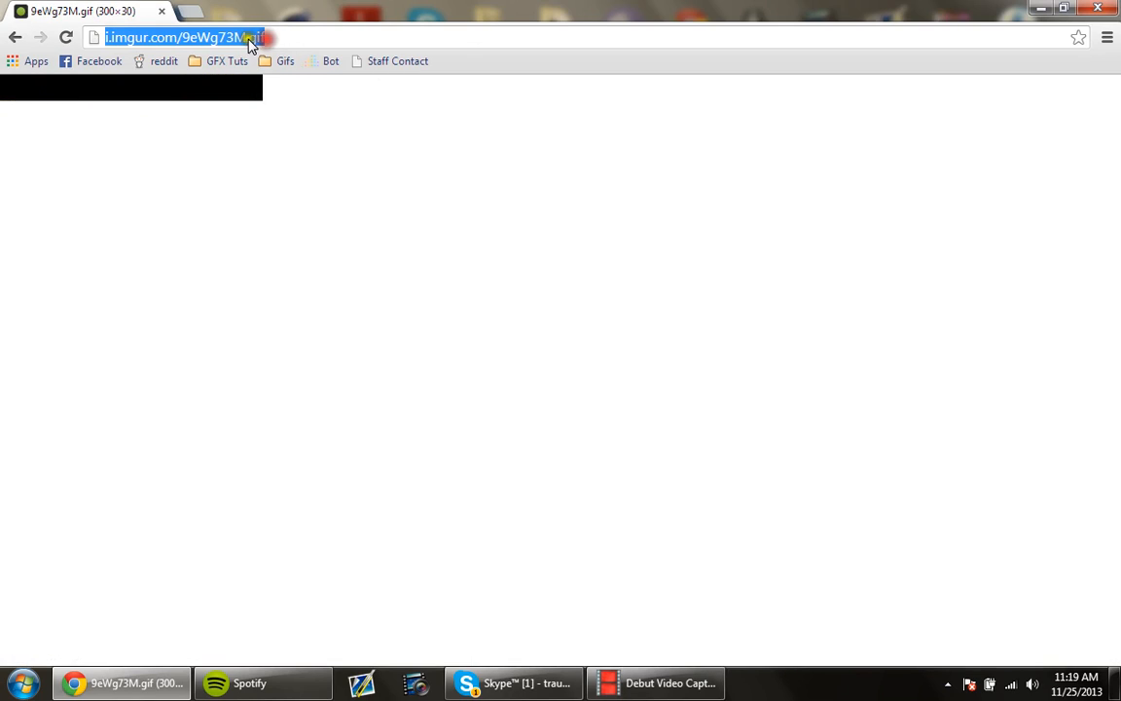
pyautogui.rightClick(250, 43)
pyautogui.click(283, 72)
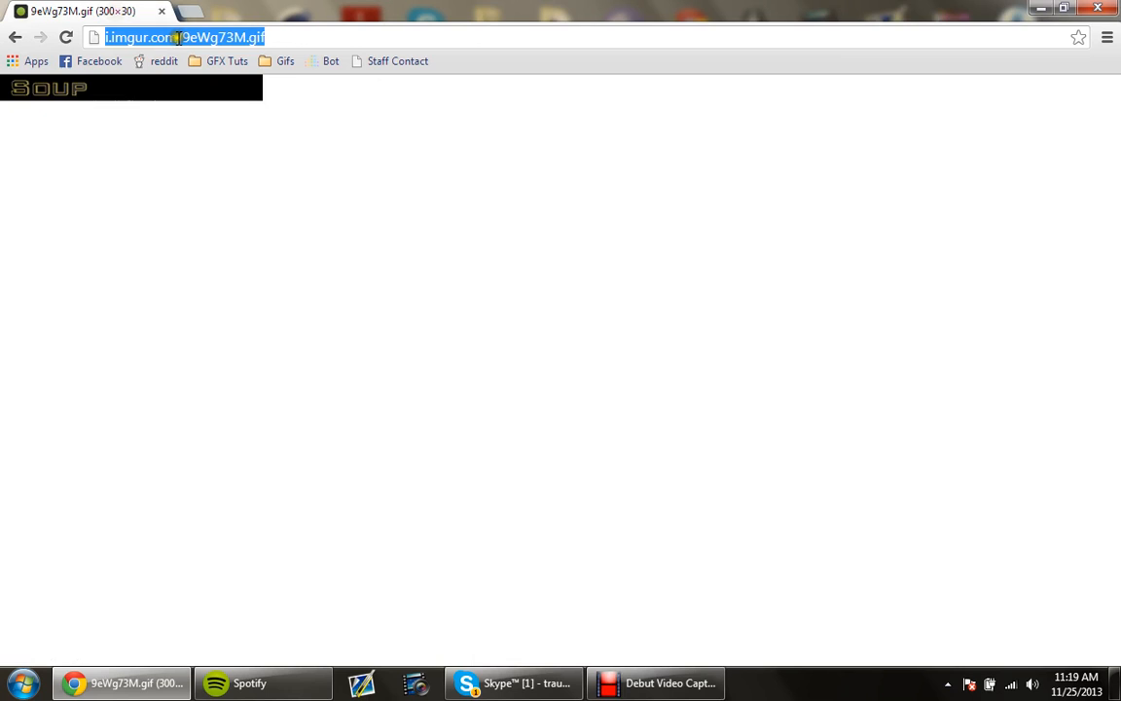
# Step: Minimize the browser and open the BHL Codes text file from the Documents library in Notepad
pyautogui.click(1038, 10)
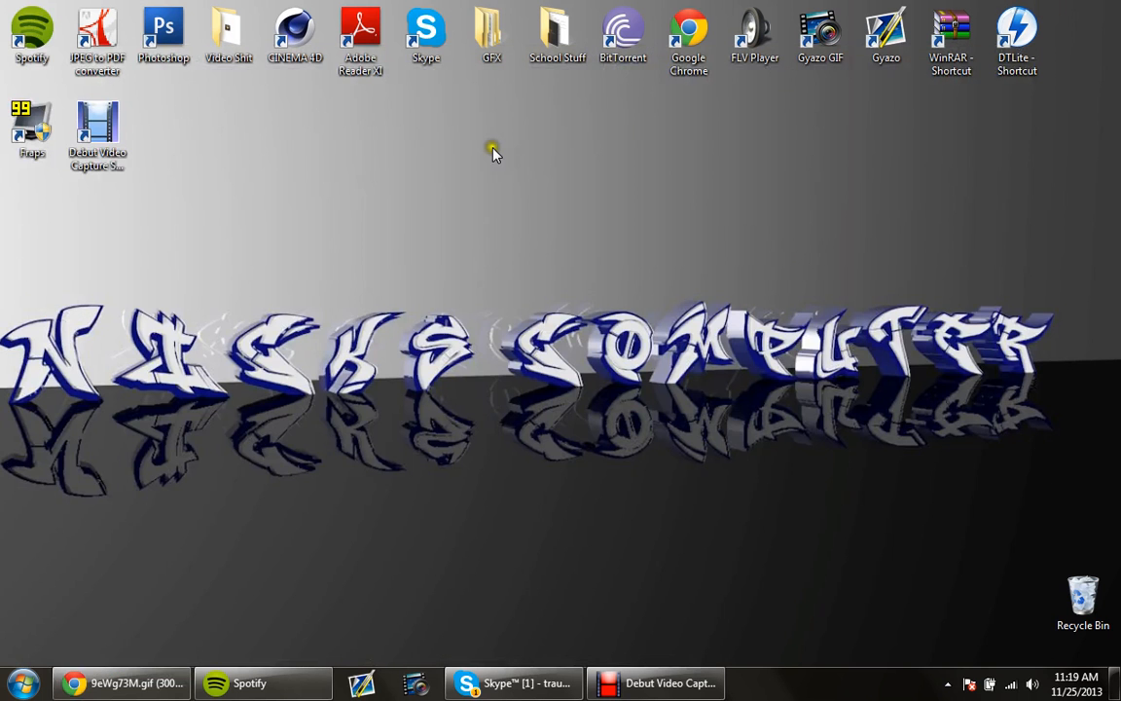
pyautogui.press('super')
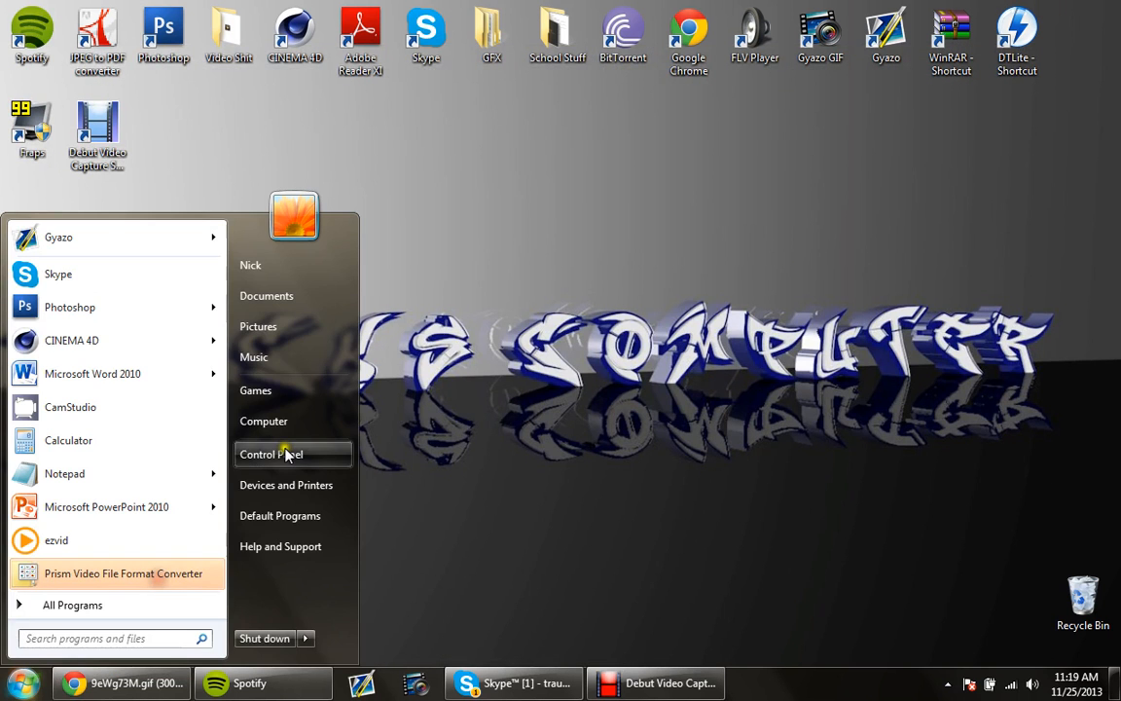
pyautogui.click(304, 305)
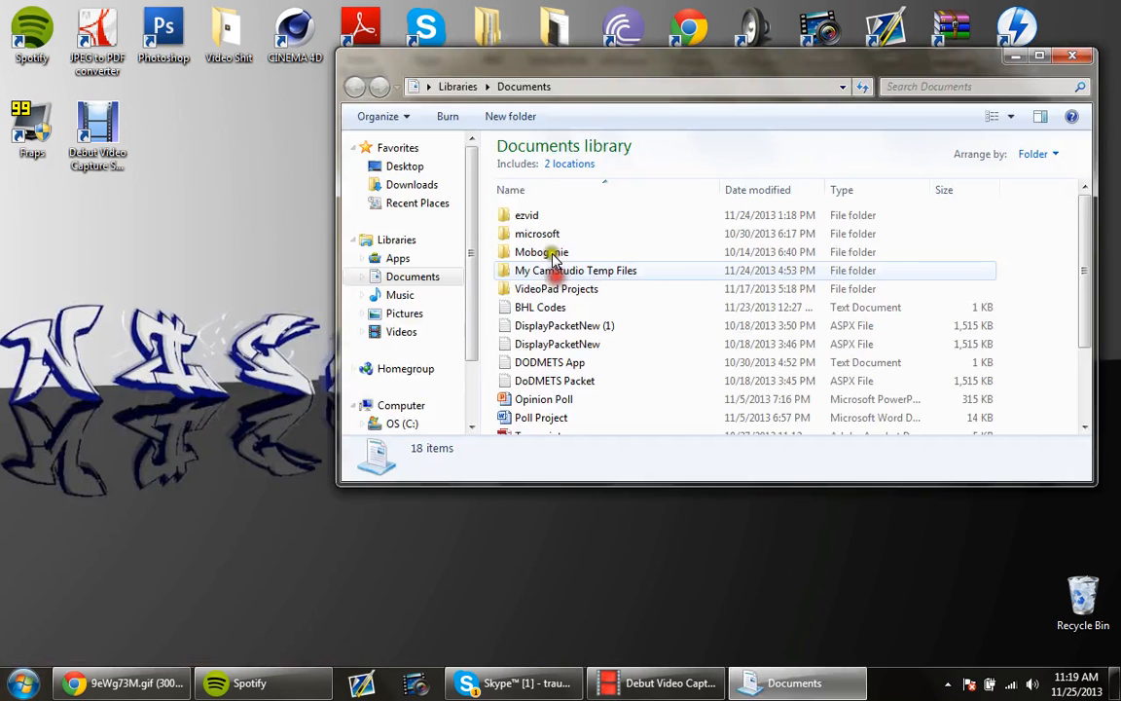
pyautogui.doubleClick(545, 306)
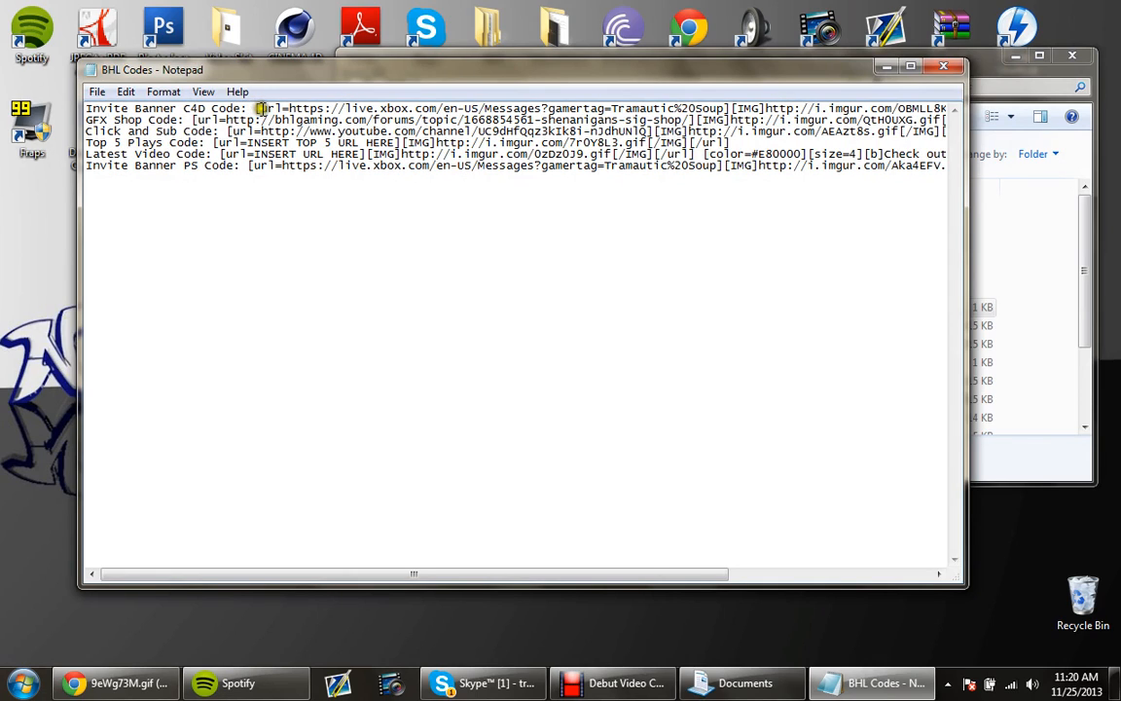
# Step: Replace the image URL between the IMG tags of the Invite Banner C4D code with the copied imgur address
pyautogui.moveTo(506, 574); pyautogui.dragTo(454, 524)
pyautogui.moveTo(404, 578)
pyautogui.mouseDown()
pyautogui.moveTo(574, 584)
pyautogui.moveTo(542, 592)
pyautogui.moveTo(263, 533)
pyautogui.mouseUp()
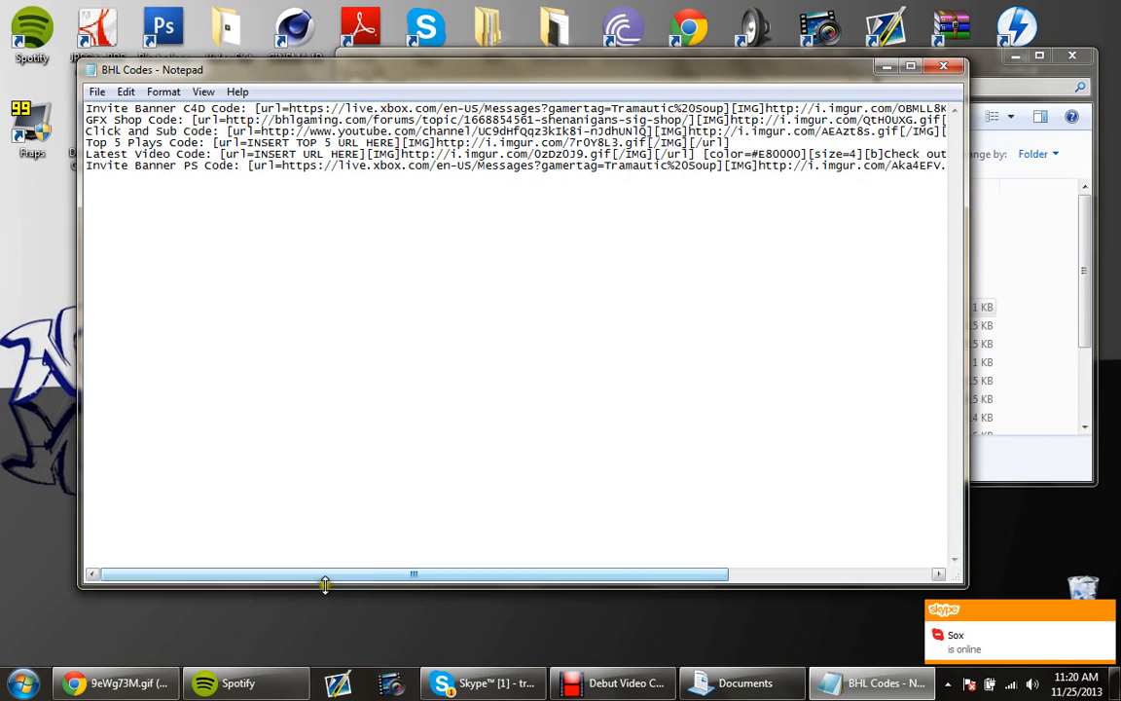
pyautogui.moveTo(412, 574); pyautogui.dragTo(346, 573)
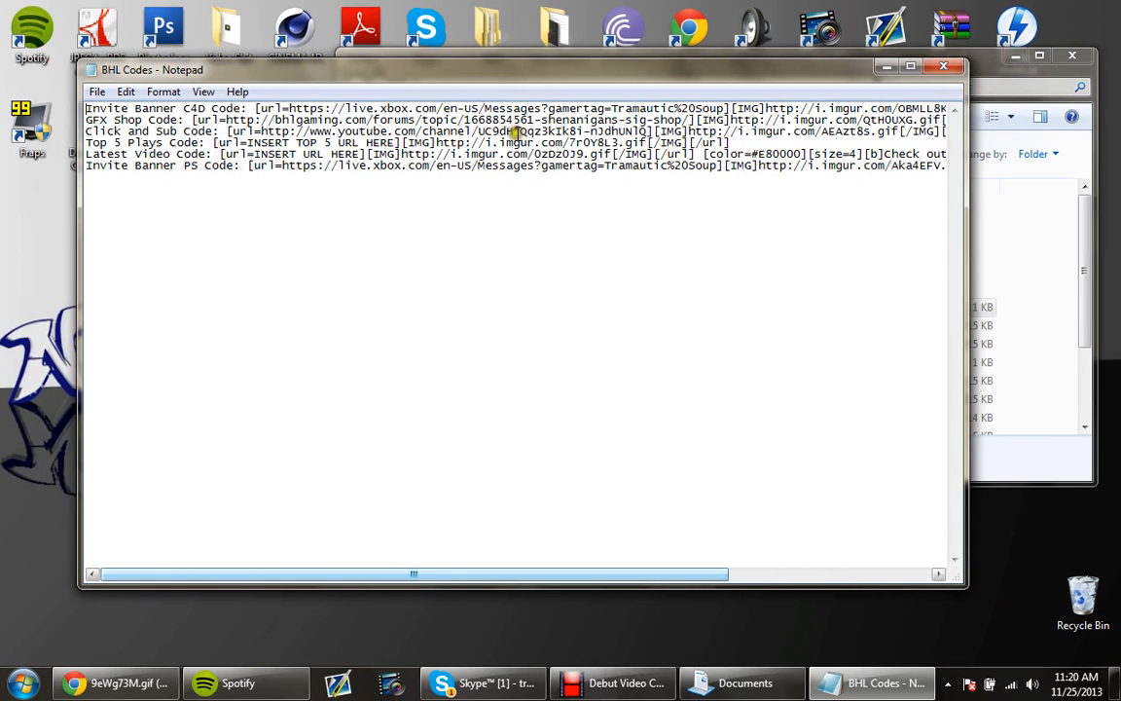
pyautogui.moveTo(446, 581); pyautogui.dragTo(613, 508)
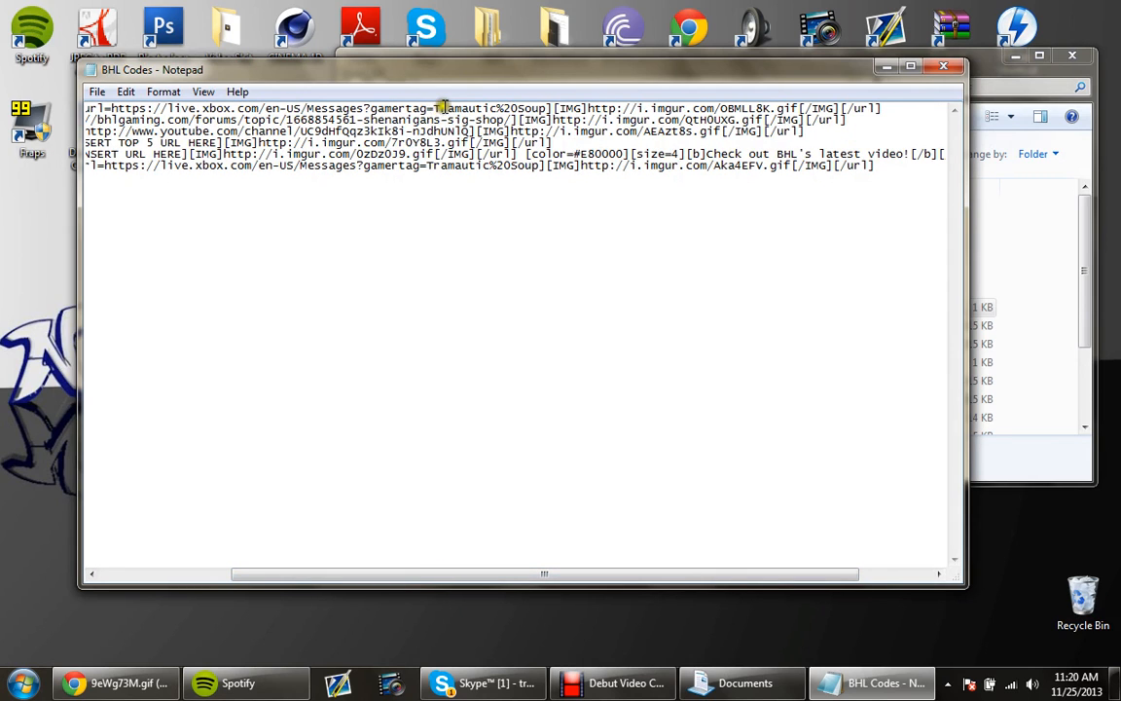
pyautogui.click(525, 108)
pyautogui.click(549, 109)
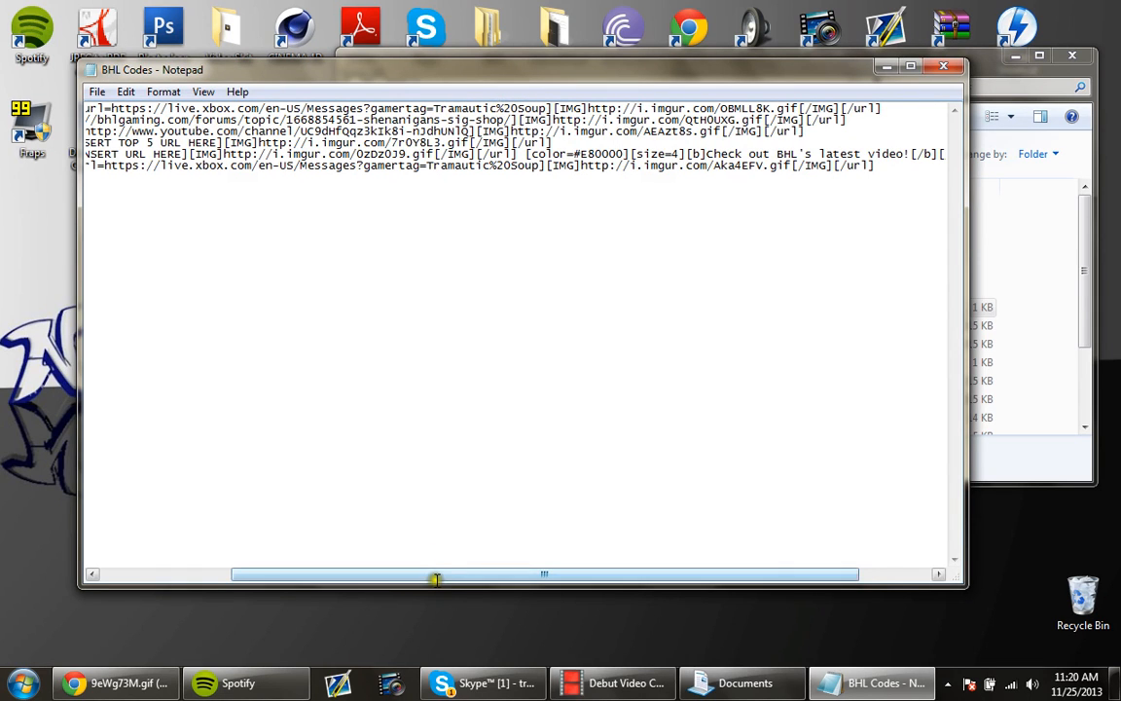
pyautogui.moveTo(450, 574); pyautogui.dragTo(513, 575)
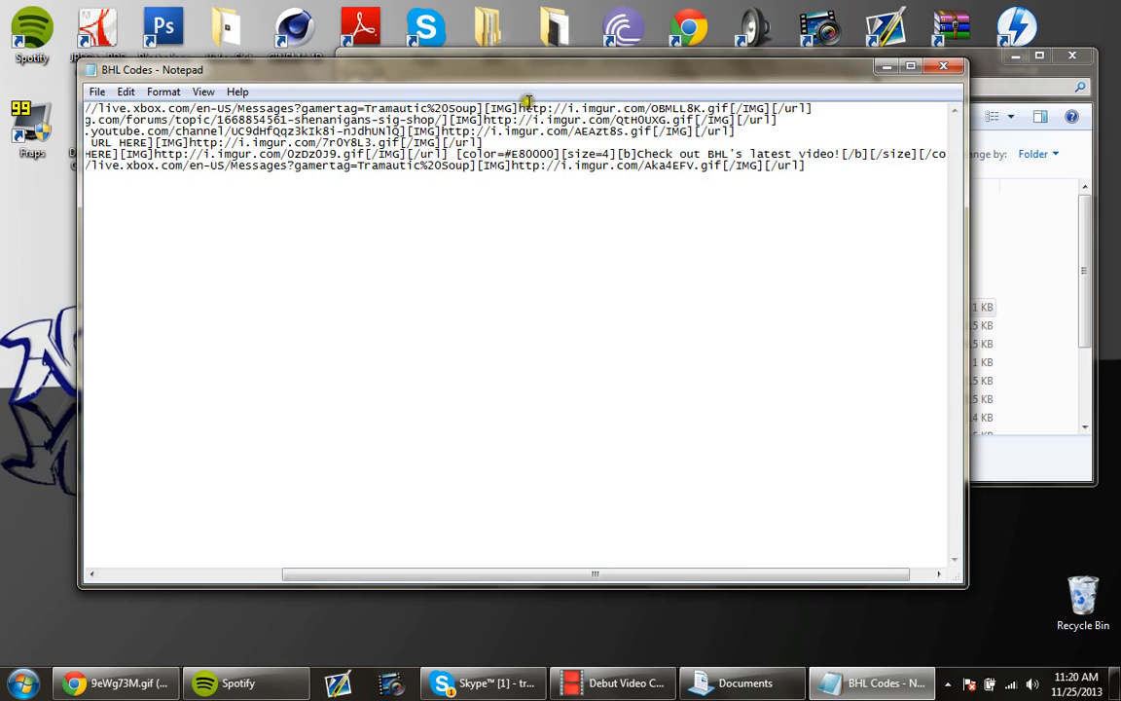
pyautogui.moveTo(518, 108); pyautogui.dragTo(732, 105)
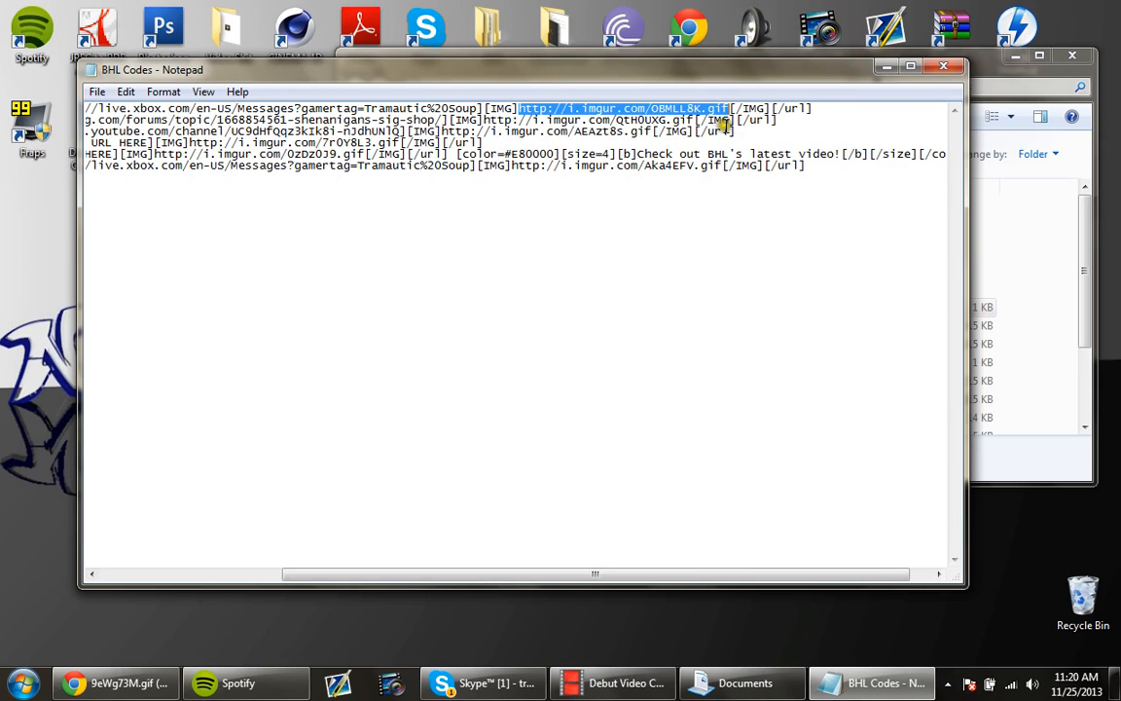
pyautogui.hotkey('ctrl', 'v')
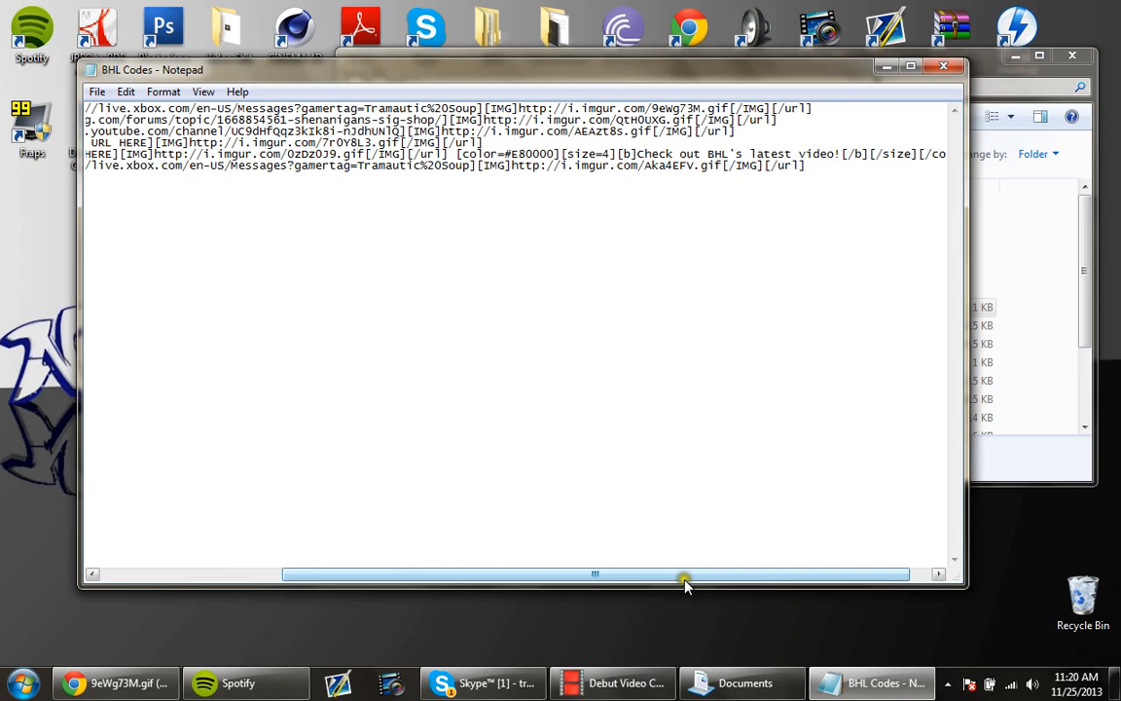
# Step: Copy the complete Invite Banner C4D BBCode, from its opening url tag through the closing one
pyautogui.moveTo(684, 582); pyautogui.dragTo(424, 584)
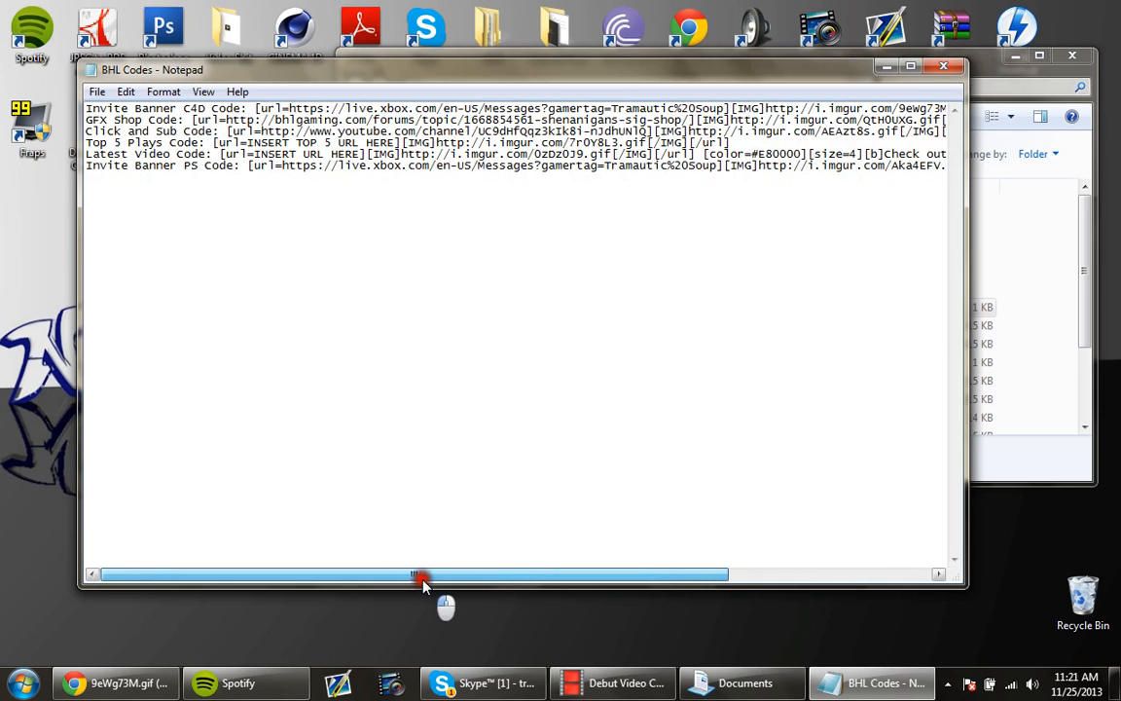
pyautogui.moveTo(254, 108); pyautogui.dragTo(855, 105)
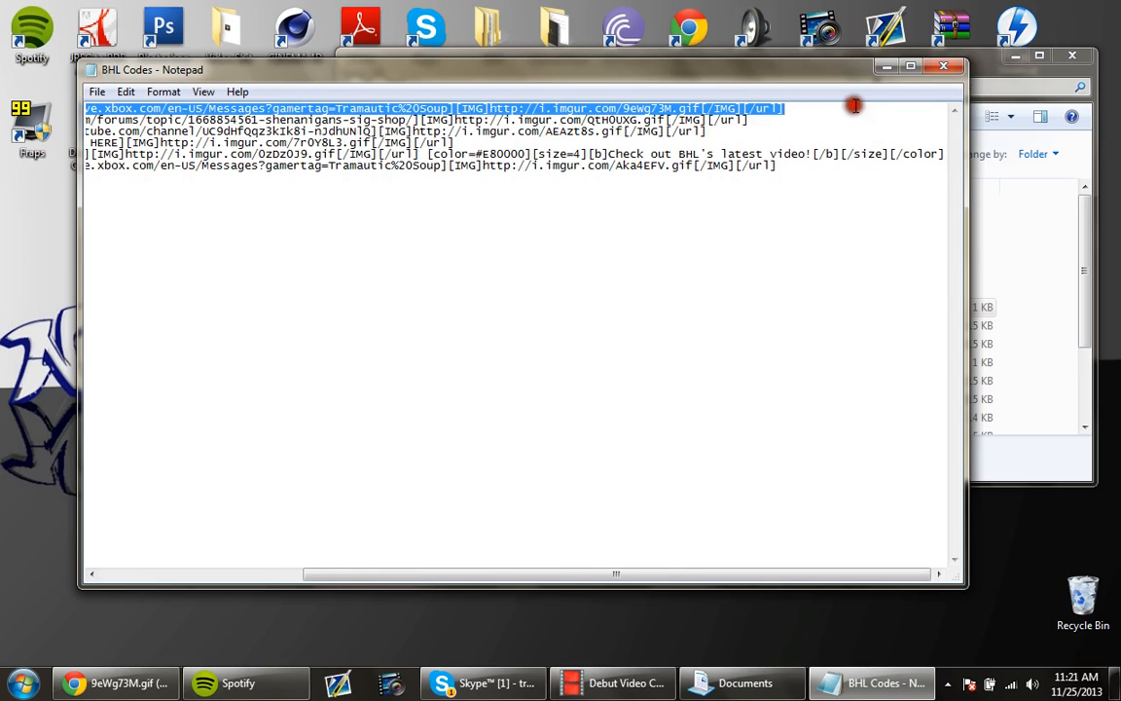
pyautogui.rightClick(682, 92)
pyautogui.click(725, 148)
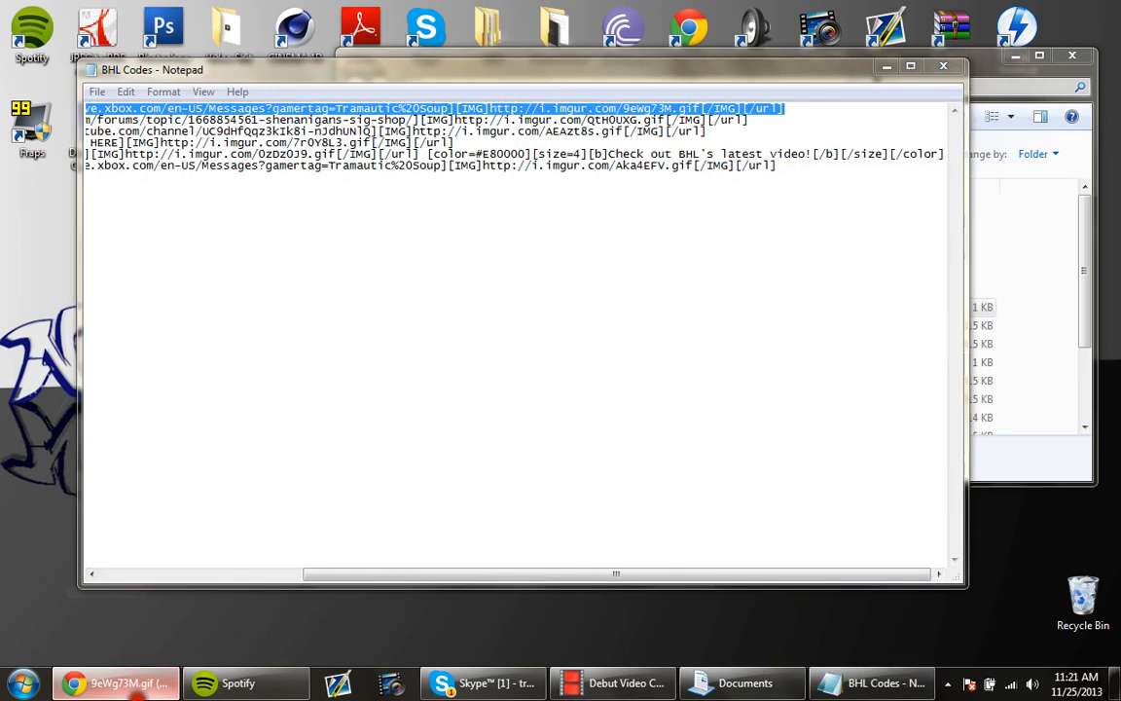
# Step: Switch back to Chrome and go to the BHL Gaming forum at bhlgaming.com/forums
pyautogui.click(117, 684)
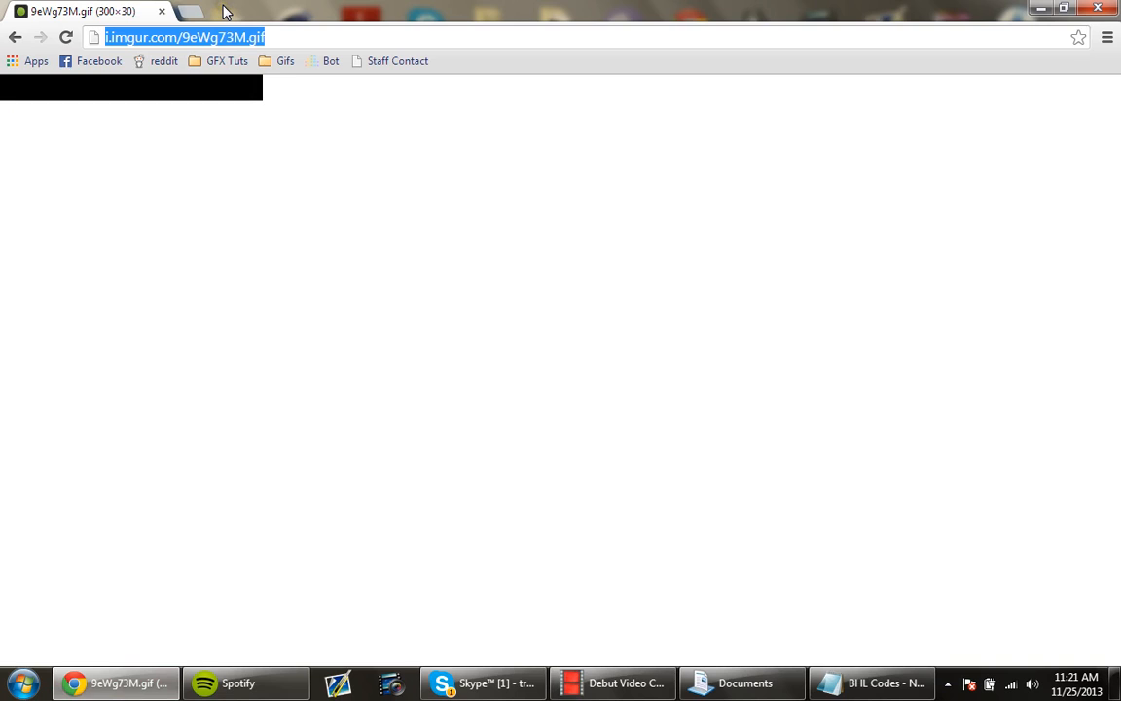
pyautogui.write('bh')
pyautogui.press('Return')
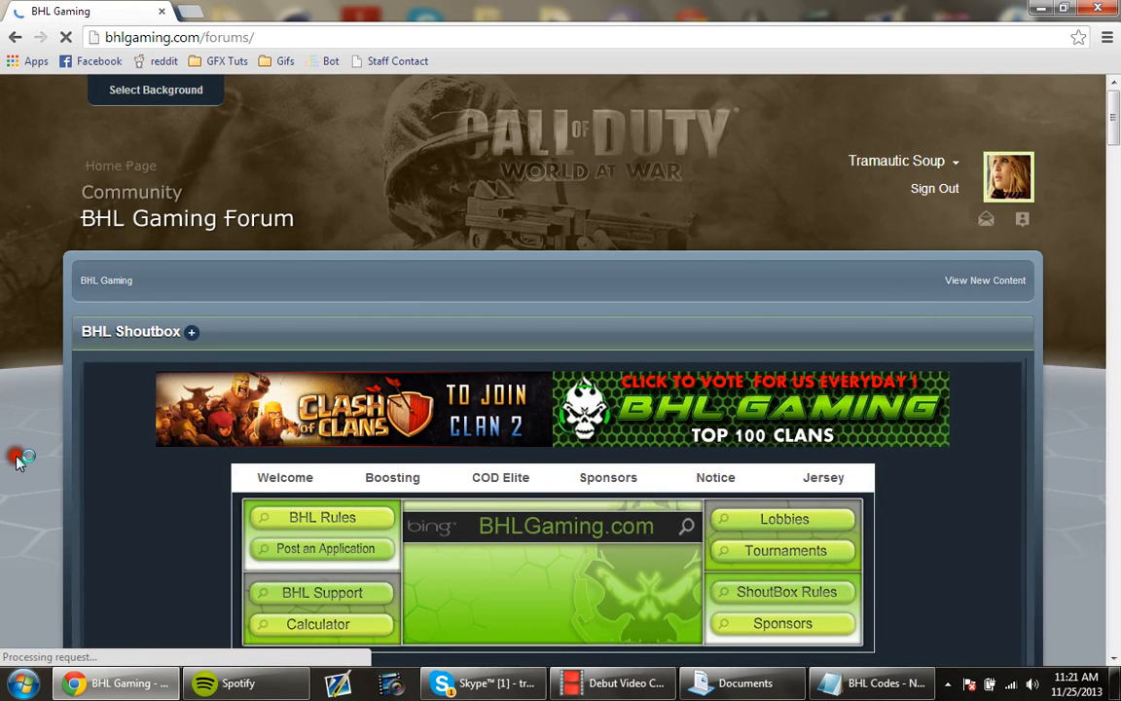
# Step: Post "Ghosts Gaming!" followed by the copied banner code in the BHL Shoutbox
pyautogui.scroll(-5, 18, 457)
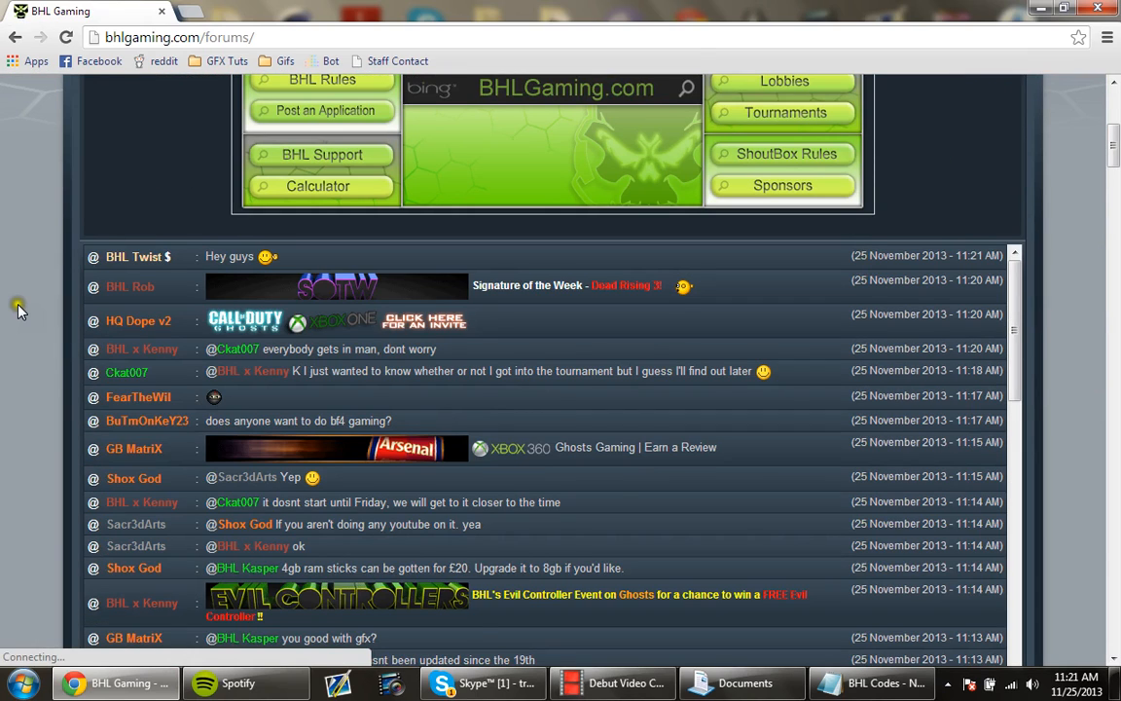
pyautogui.scroll(-1, 146, 574)
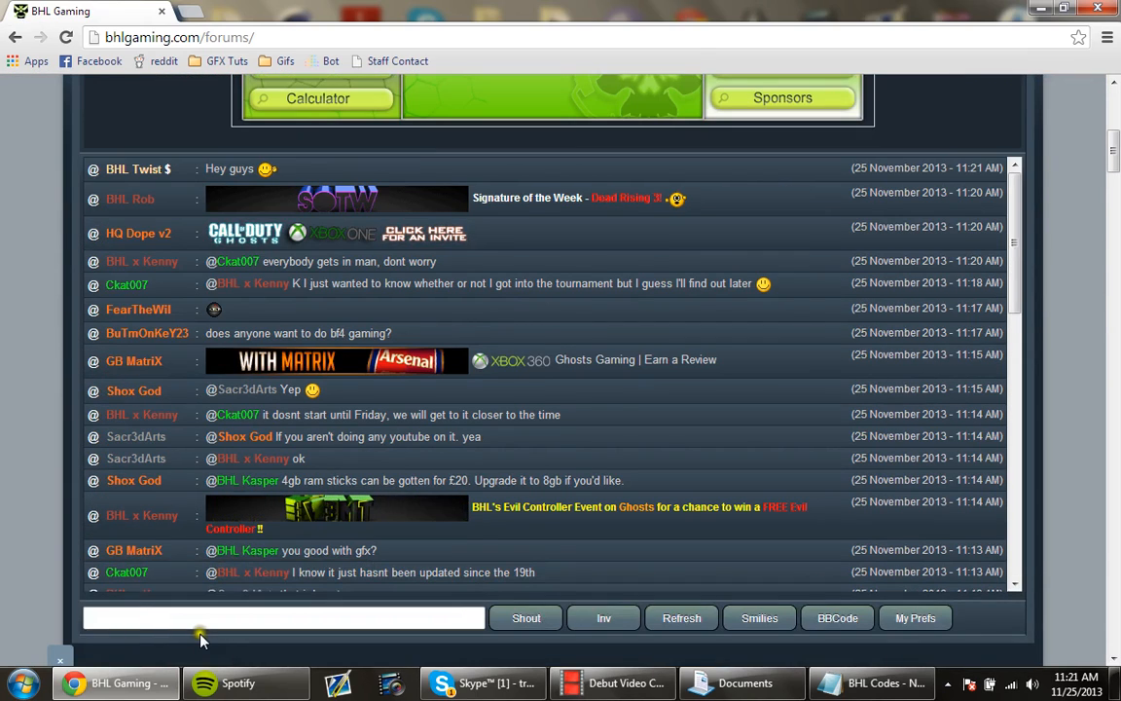
pyautogui.click(194, 616)
pyautogui.write('Ghosts')
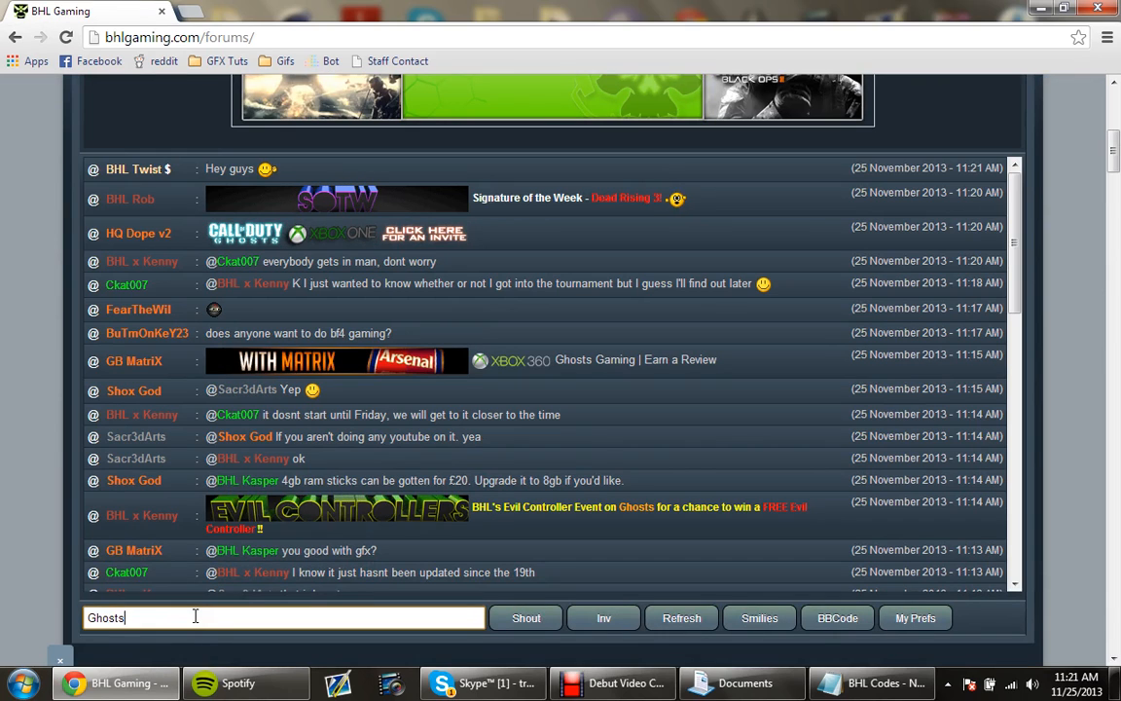
pyautogui.write(' Gaming')
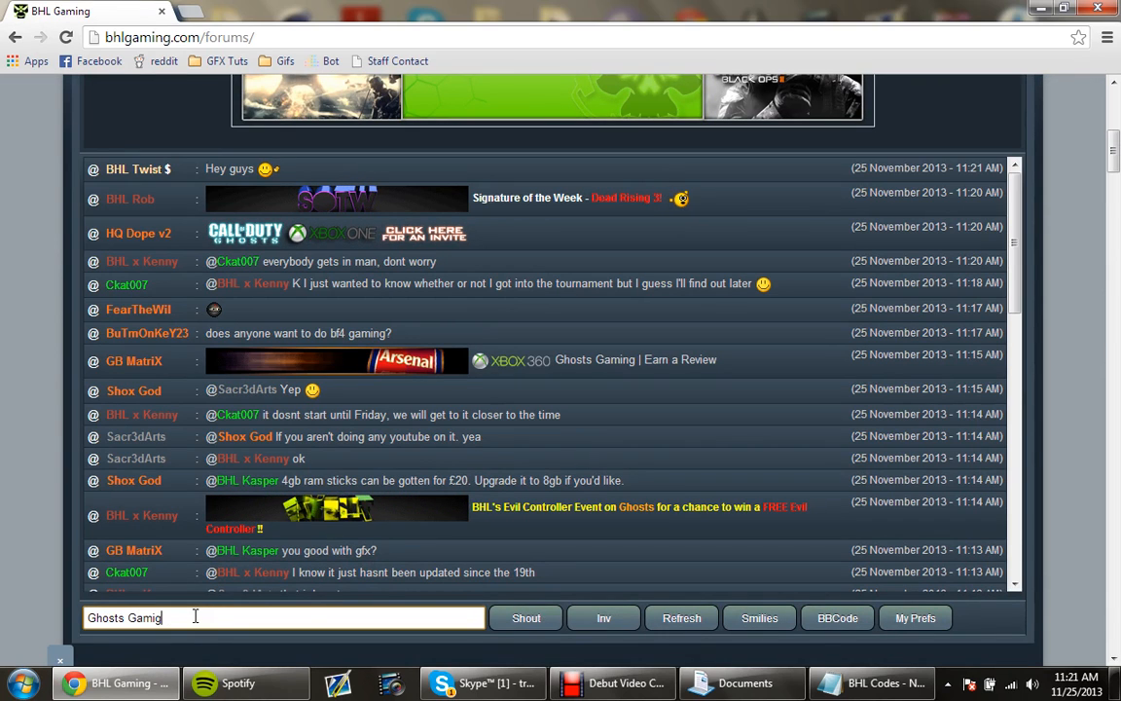
pyautogui.write(' |')
pyautogui.hotkey('ctrl', 'v')
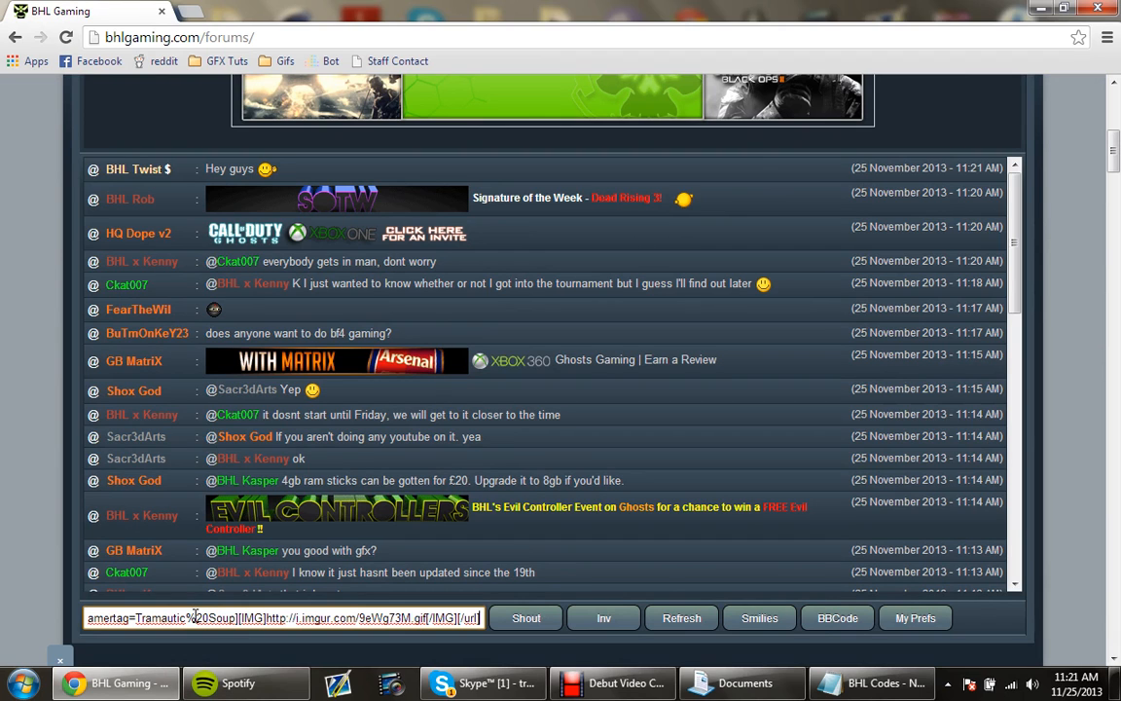
pyautogui.press('Return')
# Step: Follow the link on the newly posted shoutbox banner to test it
pyautogui.scroll(2, 29, 408)
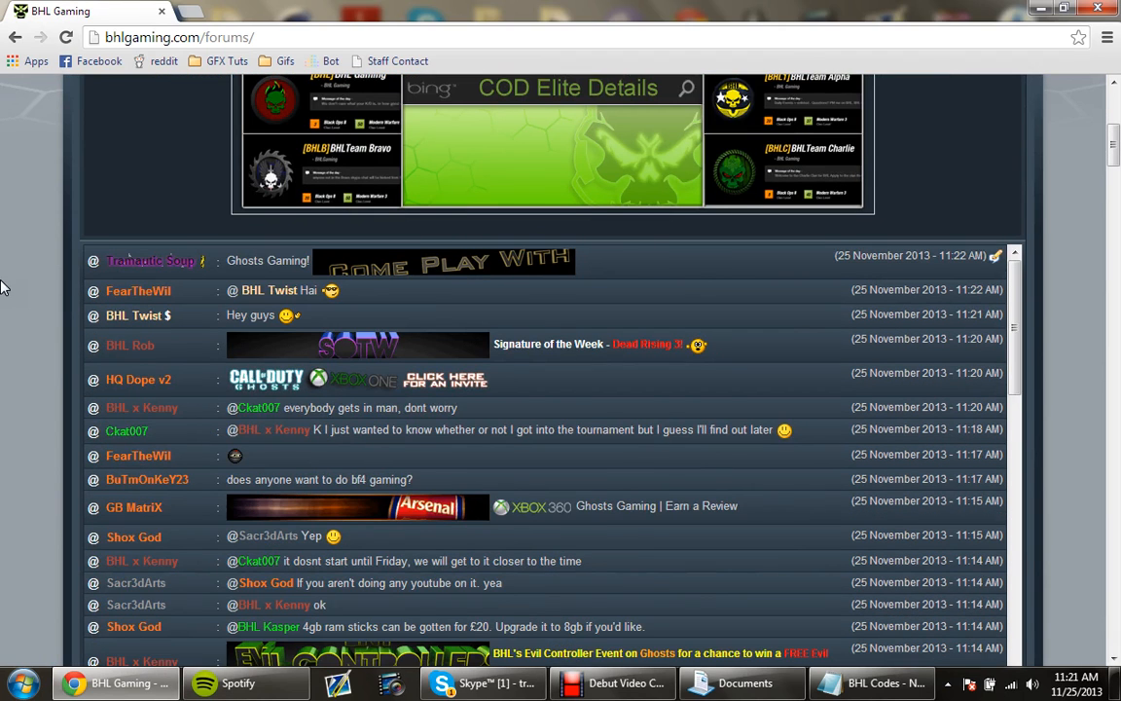
pyautogui.click(417, 270)
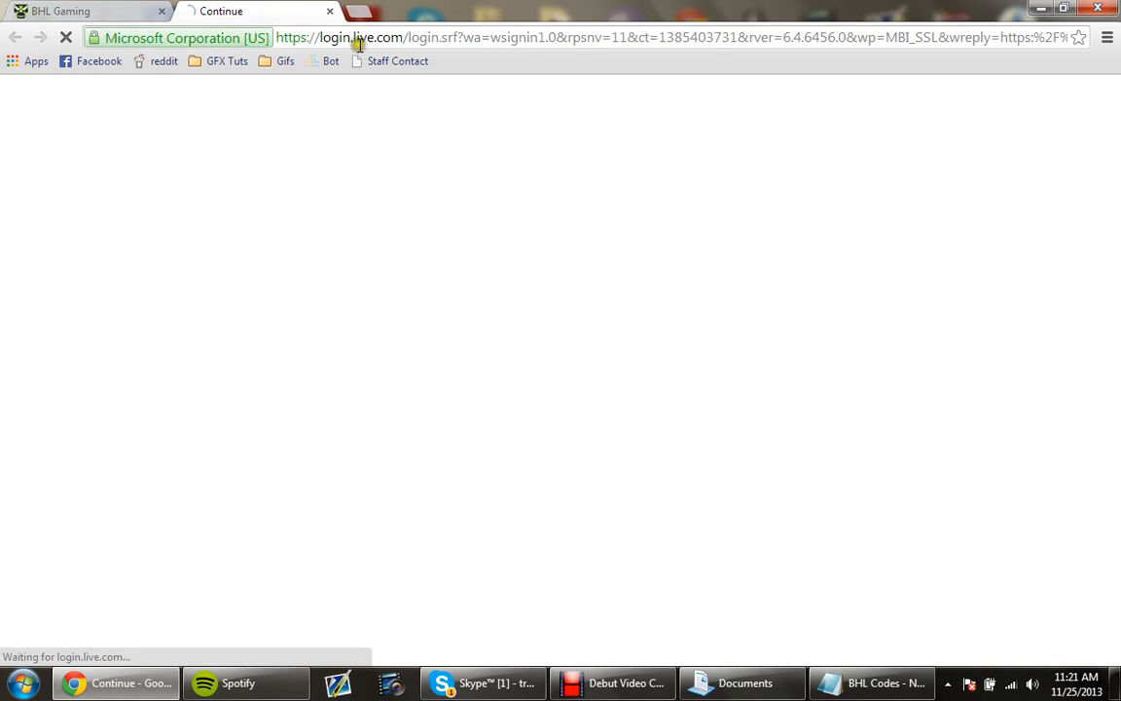